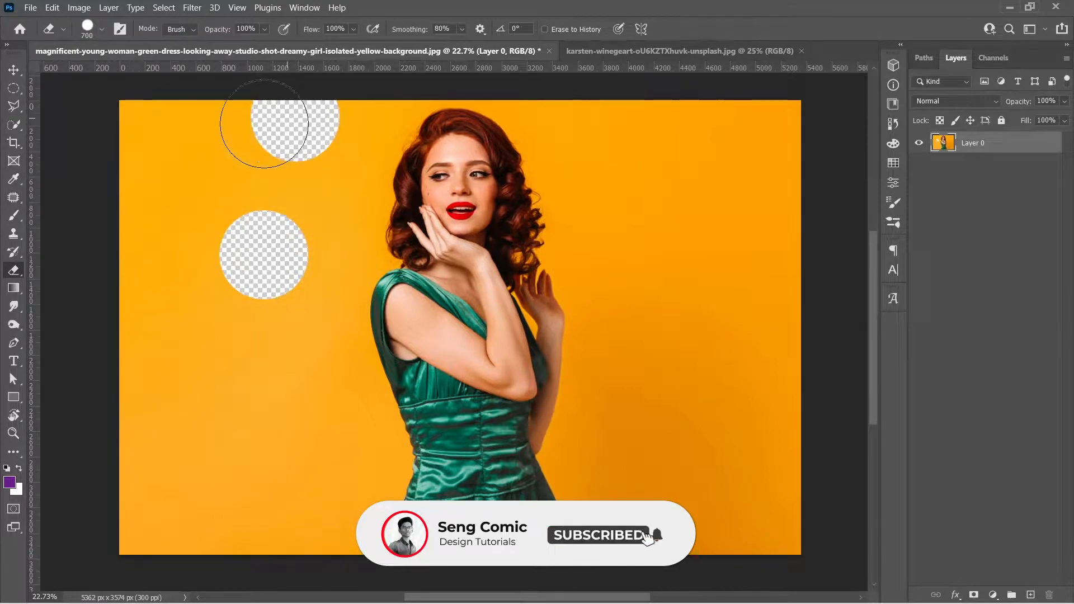
# Try erasing the yellow background beside and around the woman with the 700 px Eraser.
pyautogui.moveTo(293, 212)
pyautogui.mouseDown()
pyautogui.moveTo(264, 343)
pyautogui.moveTo(156, 365)
pyautogui.moveTo(257, 354)
pyautogui.moveTo(272, 335)
pyautogui.mouseUp()
pyautogui.moveTo(167, 173)
pyautogui.mouseDown()
pyautogui.moveTo(156, 387)
pyautogui.moveTo(292, 429)
pyautogui.moveTo(317, 350)
pyautogui.moveTo(302, 269)
pyautogui.moveTo(364, 358)
pyautogui.moveTo(372, 402)
pyautogui.moveTo(304, 575)
pyautogui.moveTo(323, 552)
pyautogui.mouseUp()
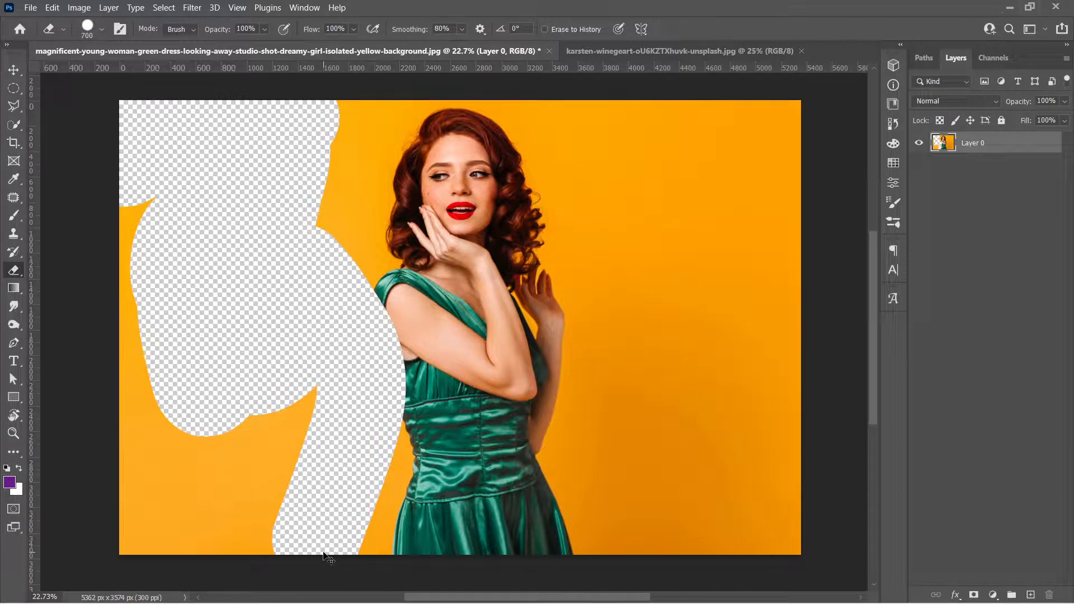
pyautogui.hotkey('ctrl', 'z')
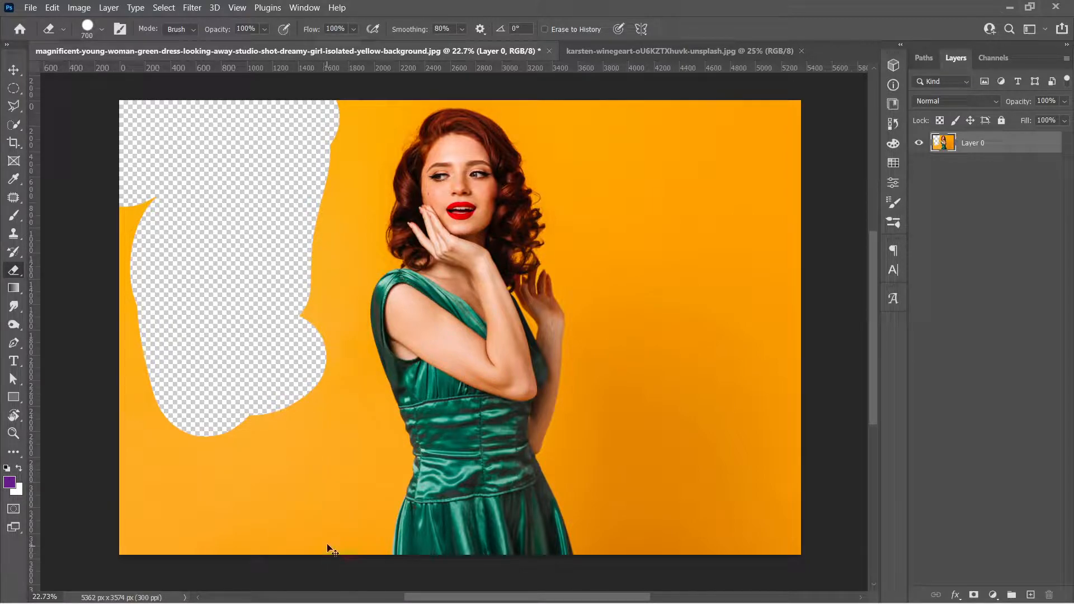
pyautogui.hotkey('ctrl', 'z')
pyautogui.hotkey('ctrl', 'shift', 'z')
pyautogui.hotkey('ctrl', 'shift', 'z')
pyautogui.moveTo(362, 355)
pyautogui.mouseDown()
pyautogui.moveTo(367, 148)
pyautogui.moveTo(386, 112)
pyautogui.moveTo(431, 96)
pyautogui.moveTo(506, 101)
pyautogui.moveTo(572, 142)
pyautogui.moveTo(566, 135)
pyautogui.moveTo(588, 235)
pyautogui.moveTo(610, 521)
pyautogui.moveTo(611, 498)
pyautogui.mouseUp()
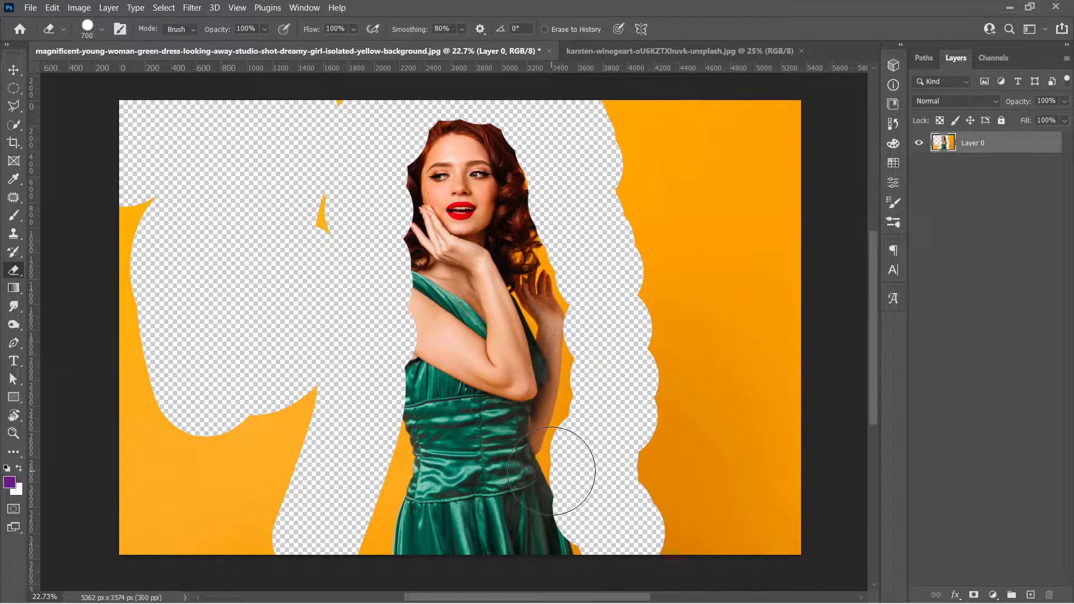
# Undo all the eraser strokes to bring back the photo's full yellow background.
pyautogui.hotkey('ctrl', 'z')
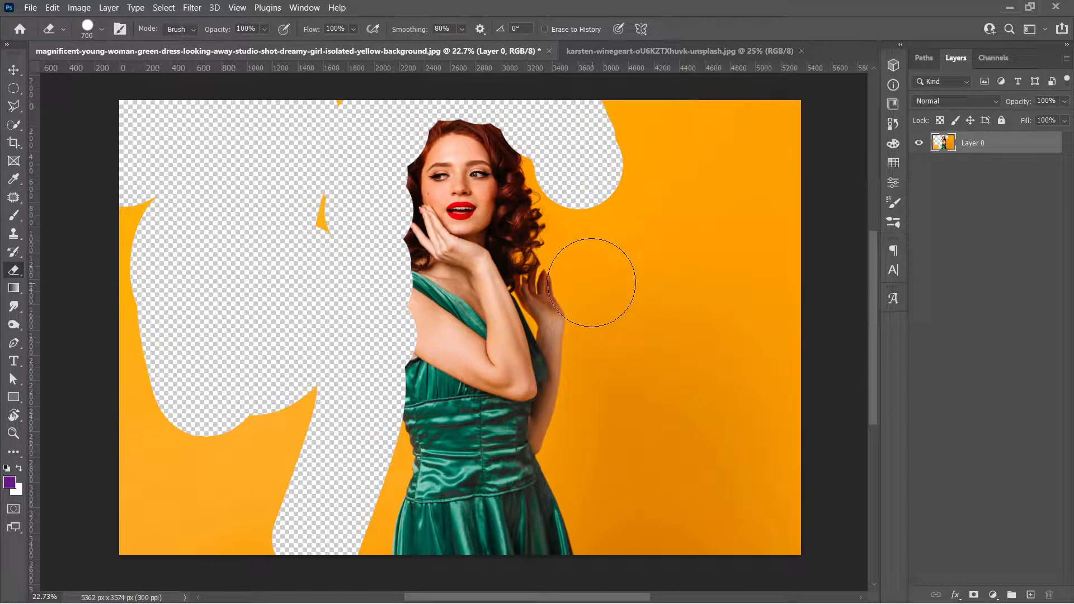
pyautogui.hotkey('ctrl', 'z')
pyautogui.hotkey('ctrl', 'z')
pyautogui.hotkey('ctrl', 'z')
pyautogui.hotkey('ctrl', 'z')
pyautogui.hotkey('ctrl', 'z')
pyautogui.hotkey('ctrl', 'z')
pyautogui.hotkey('ctrl', 'z')
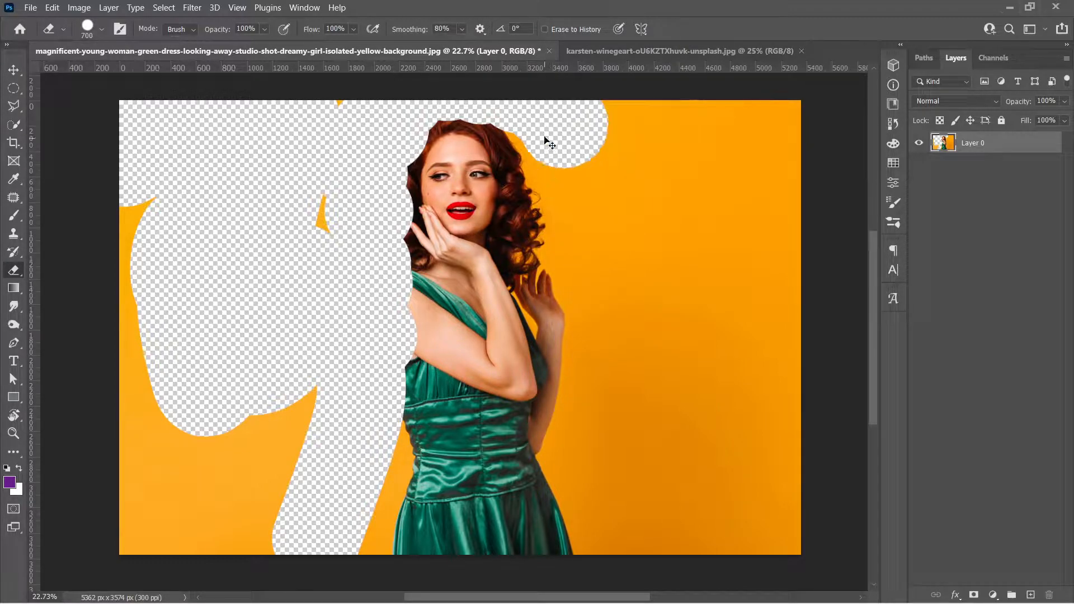
pyautogui.hotkey('ctrl', 'z')
pyautogui.hotkey('ctrl', 'z')
pyautogui.hotkey('ctrl', 'z')
pyautogui.hotkey('ctrl', 'z')
pyautogui.hotkey('ctrl', 'z')
pyautogui.hotkey('ctrl', 'z')
pyautogui.hotkey('ctrl', 'z')
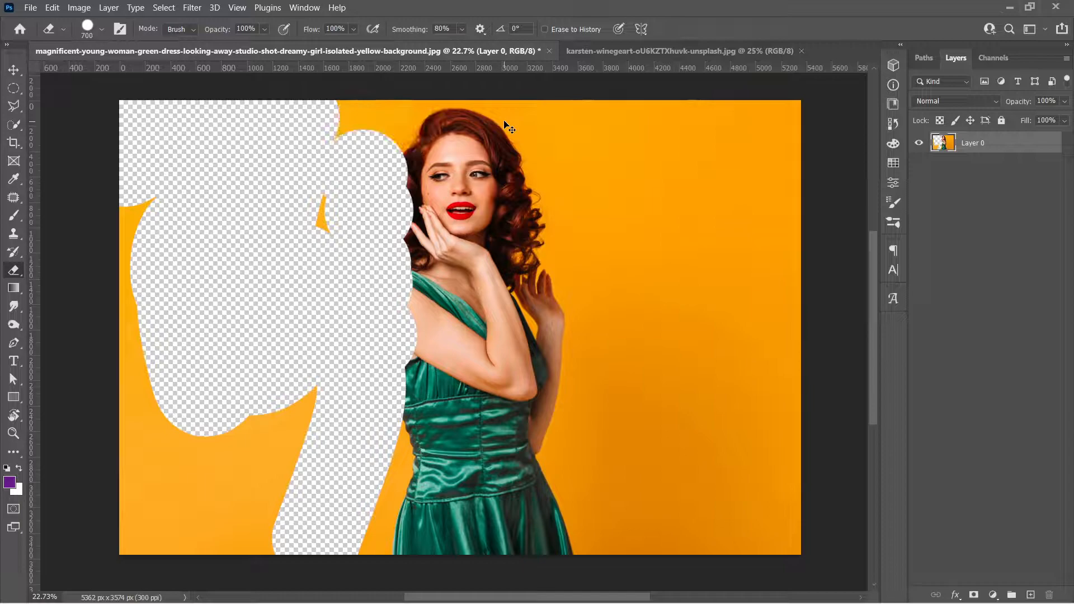
pyautogui.hotkey('ctrl', 'z')
pyautogui.hotkey('ctrl', 'z')
pyautogui.hotkey('ctrl', 'z')
pyautogui.hotkey('ctrl', 'z')
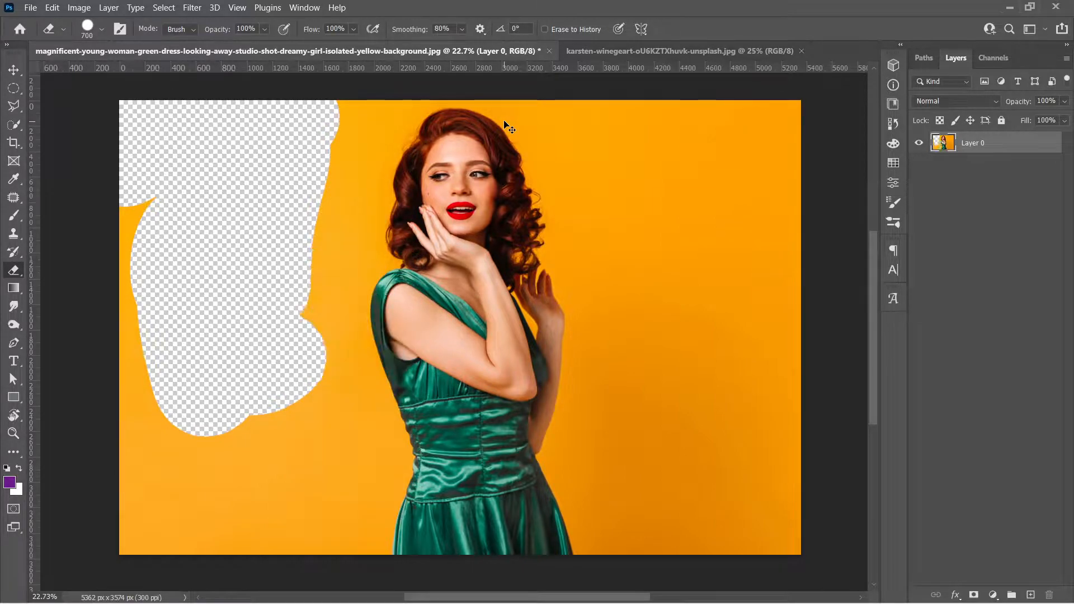
# Select the woman with Select Subject and turn the selection into a layer mask on Layer 0.
pyautogui.press('v')
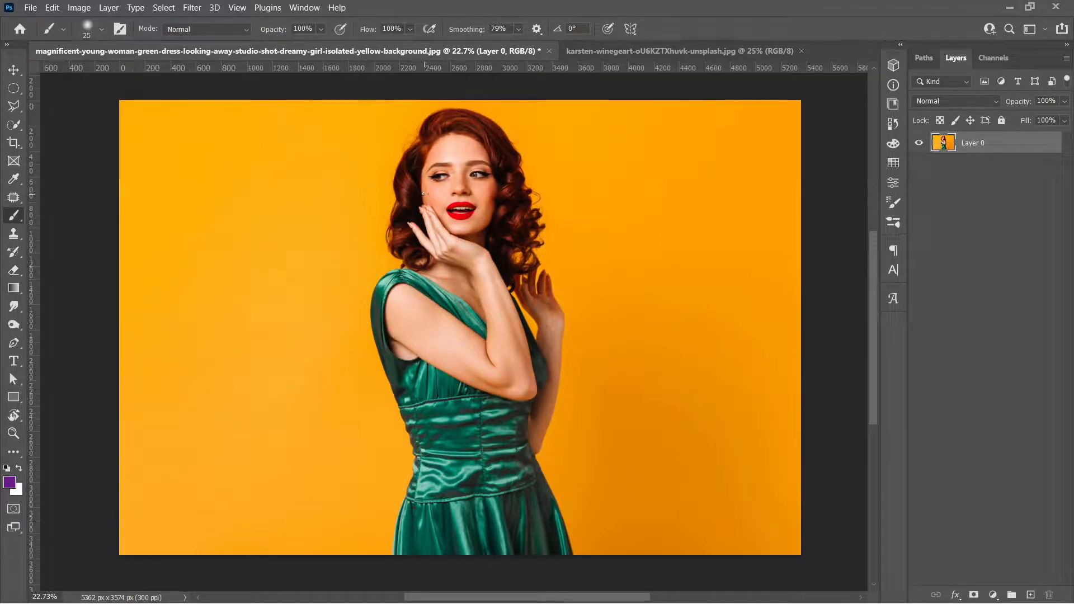
pyautogui.click(167, 9)
pyautogui.click(198, 163)
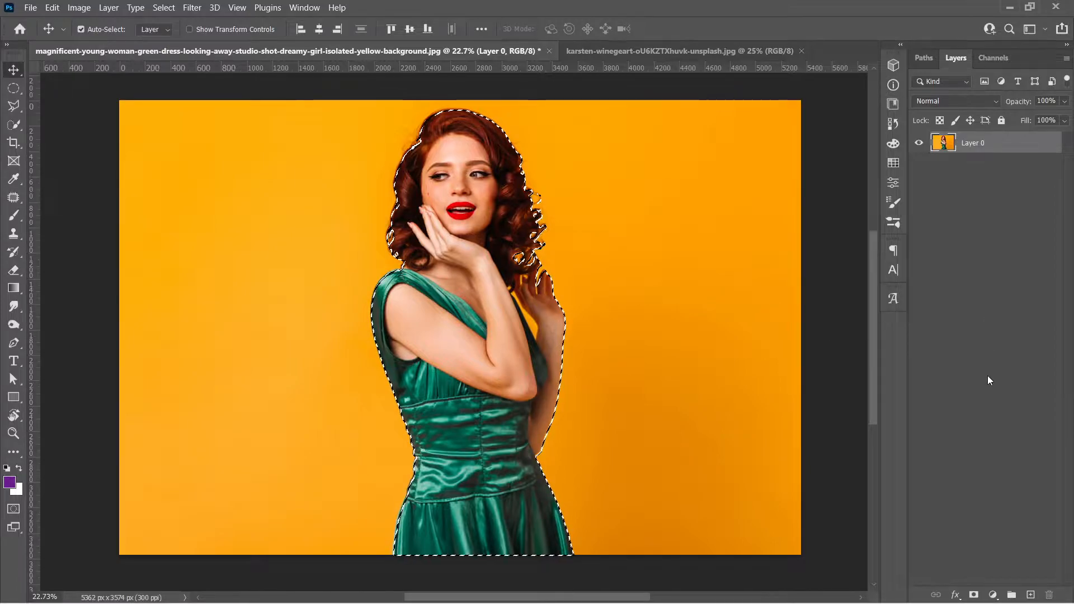
pyautogui.click(974, 595)
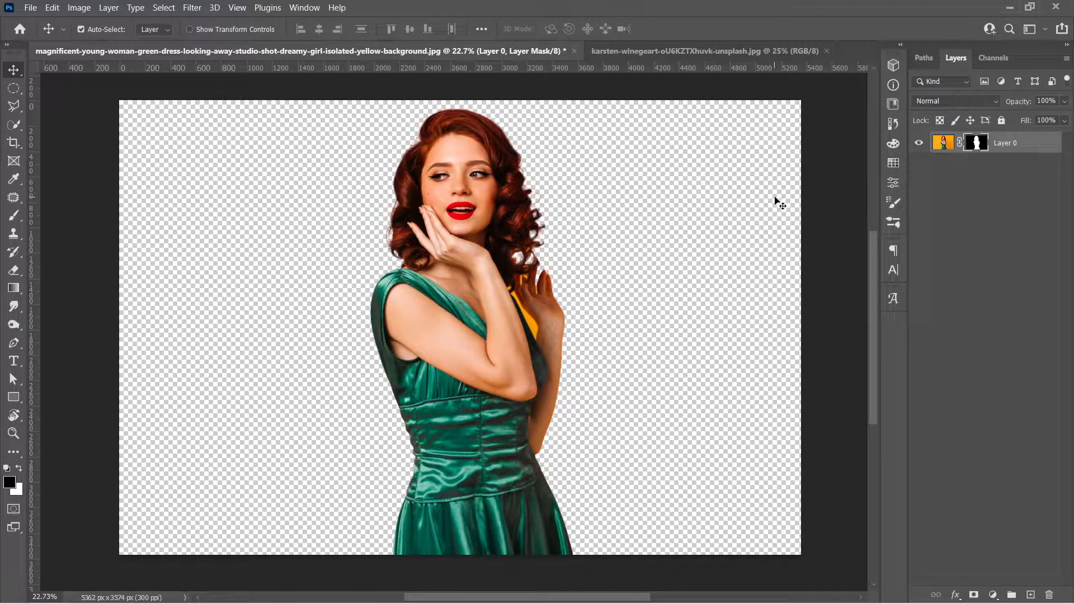
# Target Layer 0's mask and set up the Brush tool with the Hard Round brush.
pyautogui.click(942, 144)
pyautogui.click(980, 145)
pyautogui.scroll(10, 522, 256)
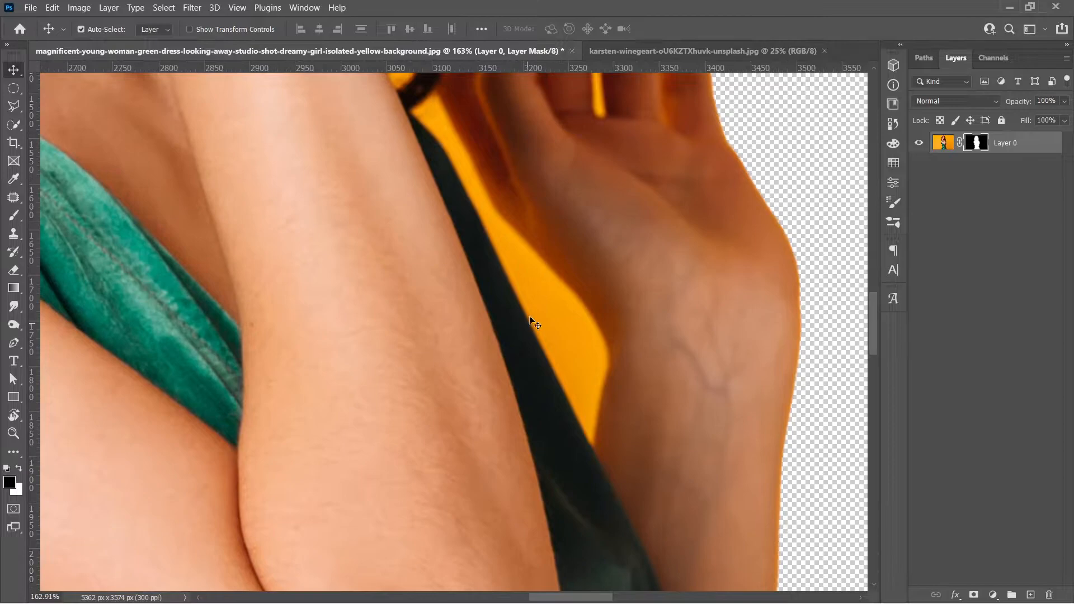
pyautogui.scroll(-5, 579, 358)
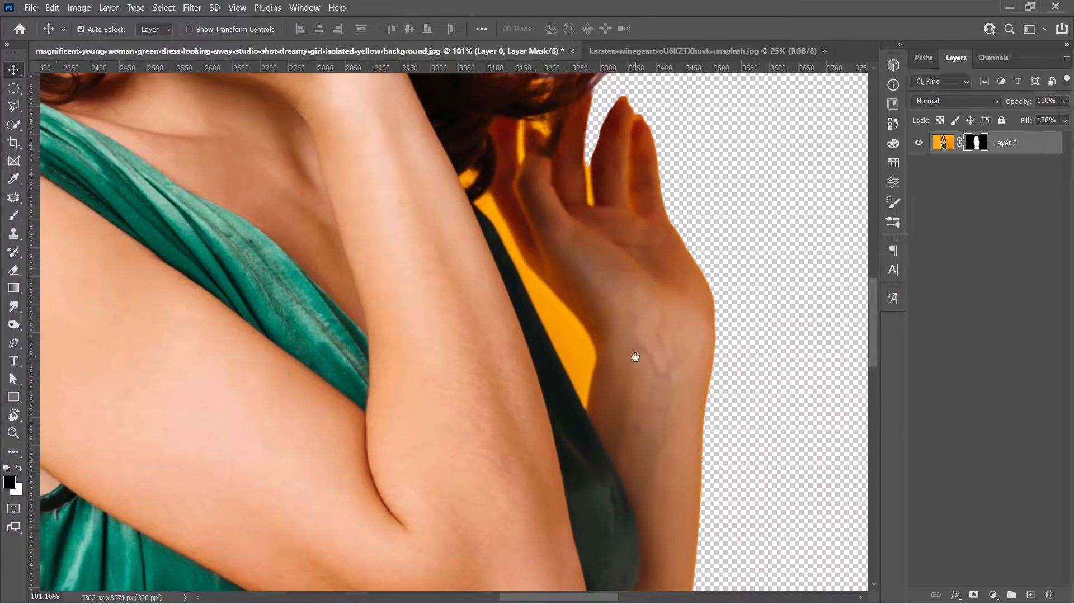
pyautogui.moveTo(636, 357); pyautogui.dragTo(569, 358)
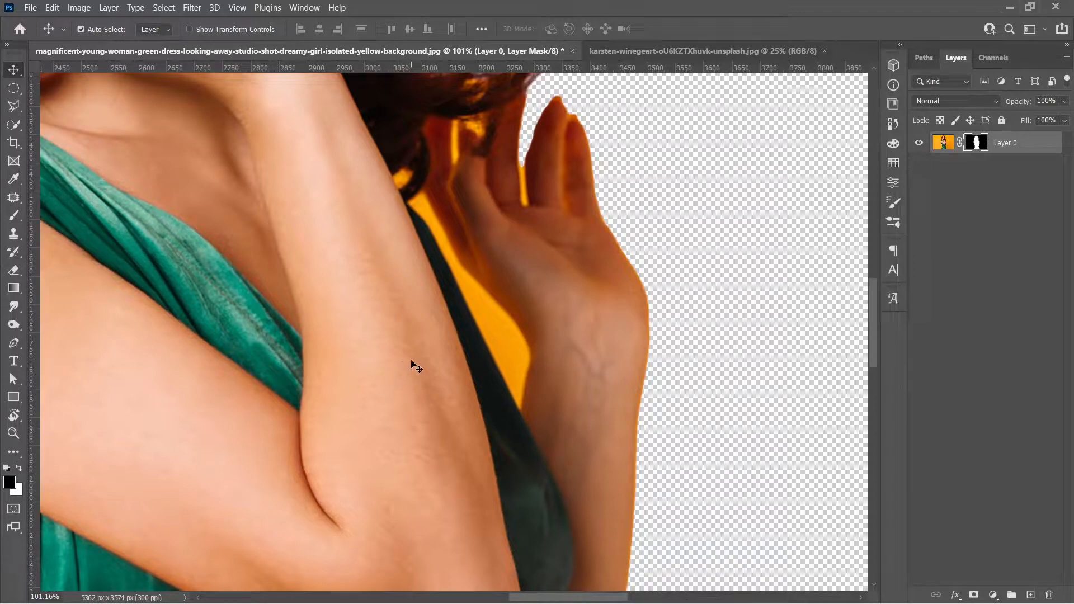
pyautogui.click(14, 215)
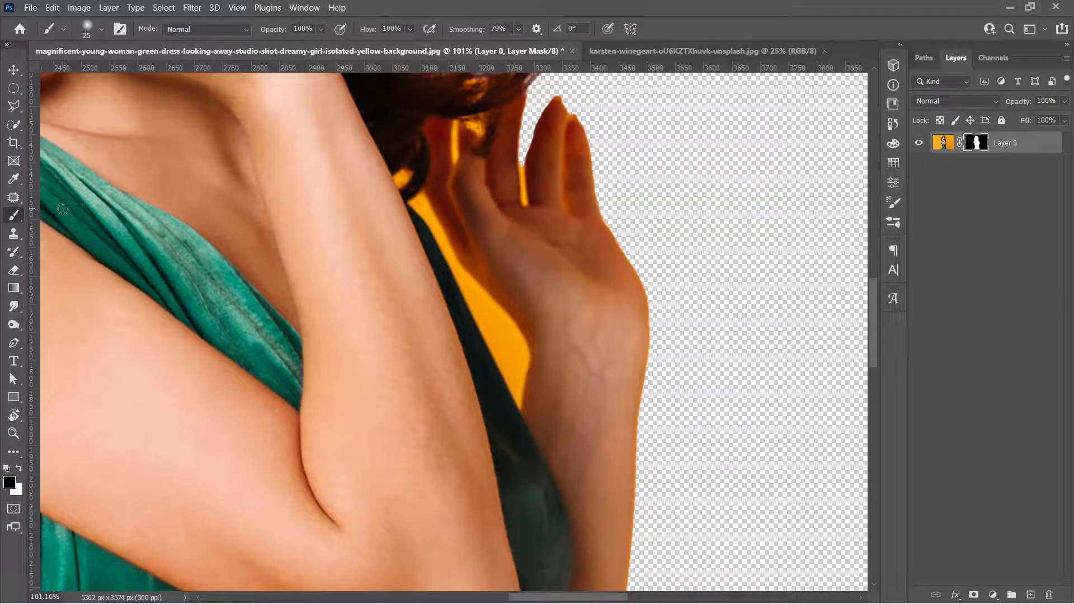
pyautogui.rightClick(287, 212)
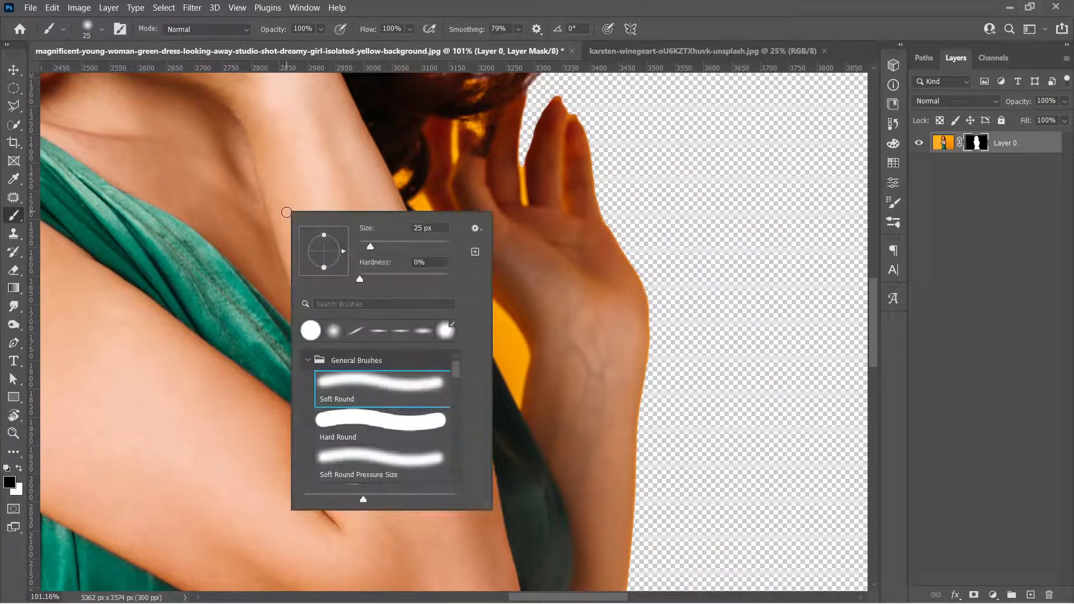
pyautogui.click(356, 427)
pyautogui.press('Return')
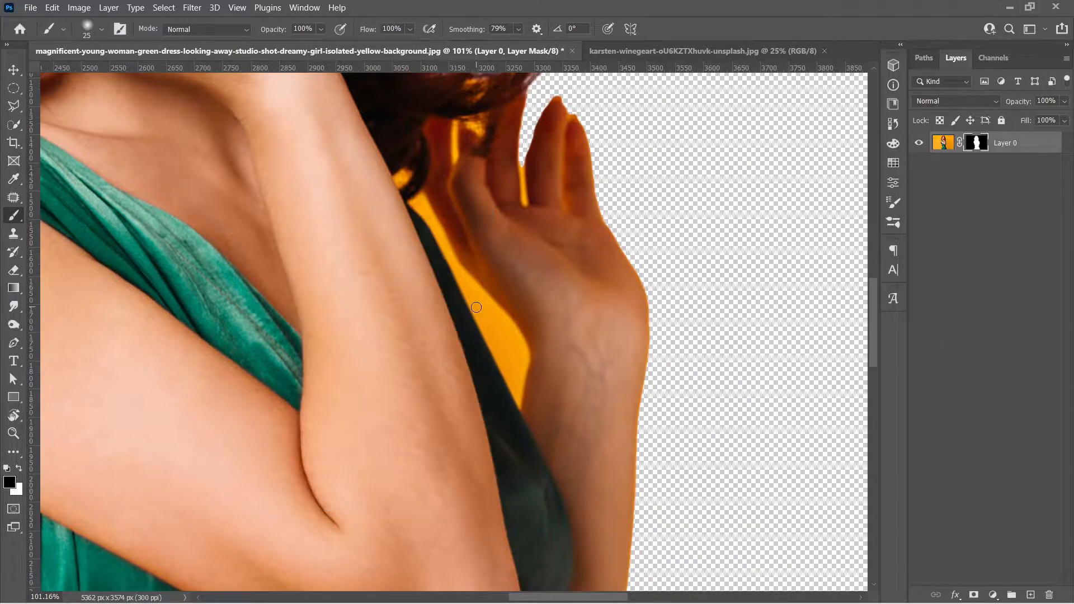
# Paint black on the mask to hide the yellow gap between the dark dress edge and the raised hand's wrist.
pyautogui.scroll(3, 485, 308)
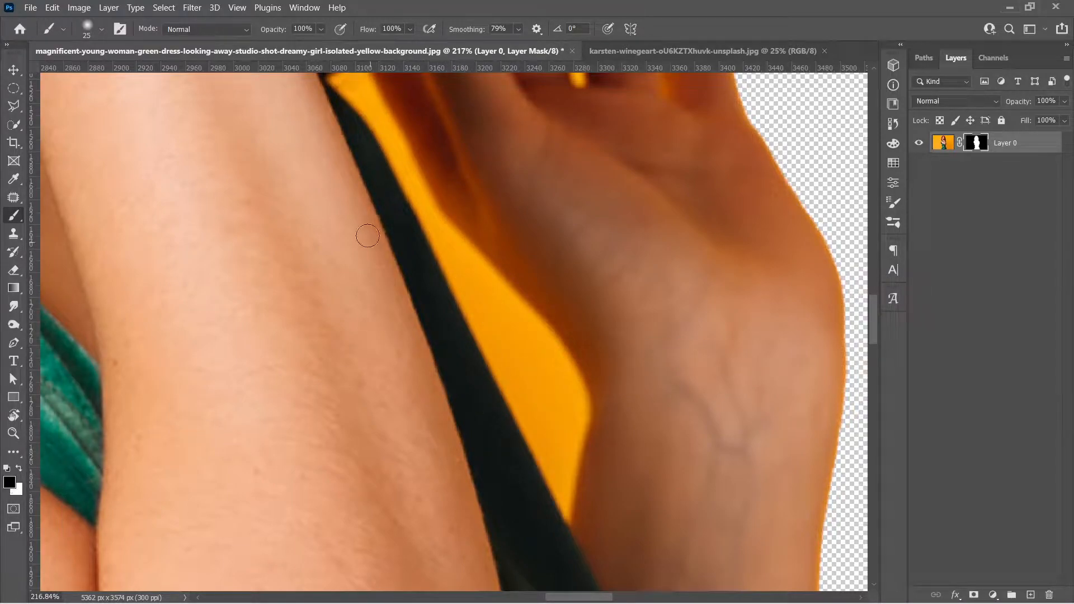
pyautogui.moveTo(372, 164); pyautogui.dragTo(375, 249)
pyautogui.moveTo(344, 160)
pyautogui.mouseDown()
pyautogui.moveTo(442, 324)
pyautogui.moveTo(580, 474)
pyautogui.moveTo(564, 583)
pyautogui.moveTo(551, 417)
pyautogui.mouseUp()
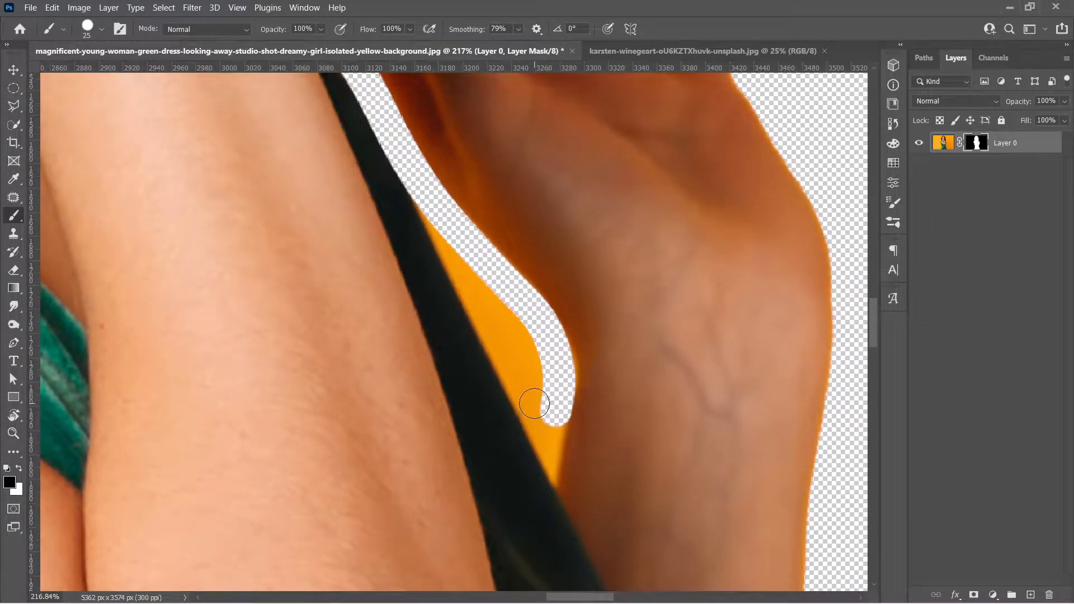
# Restore part of the yellow gap beside the wrist with white on the mask, and hide its upper part again with black.
pyautogui.click(19, 470)
pyautogui.moveTo(557, 434)
pyautogui.mouseDown()
pyautogui.moveTo(562, 317)
pyautogui.moveTo(462, 239)
pyautogui.moveTo(526, 314)
pyautogui.mouseUp()
pyautogui.press('x')
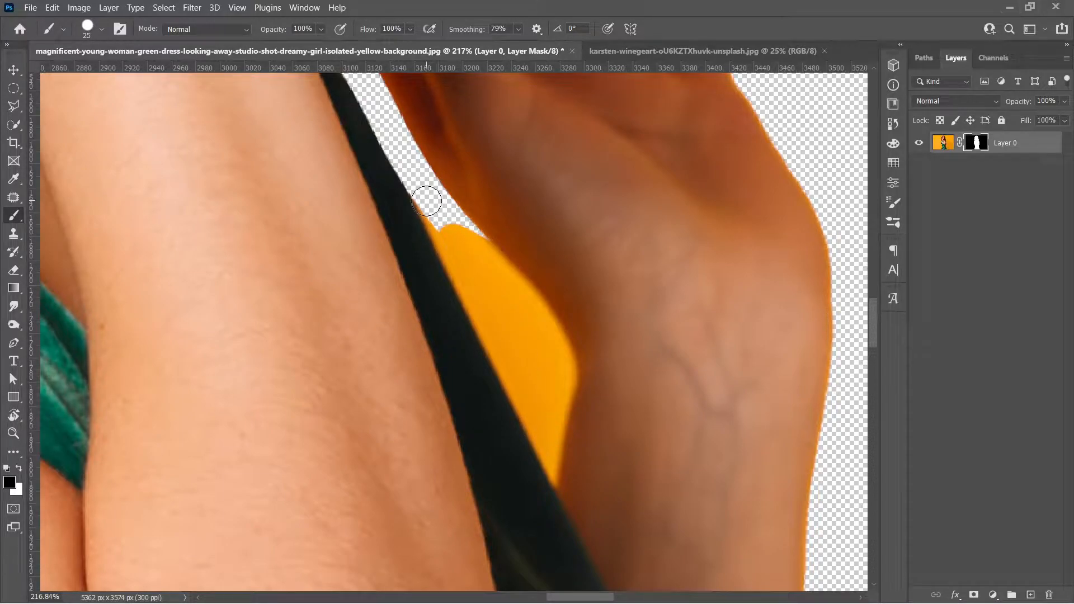
pyautogui.moveTo(431, 204); pyautogui.dragTo(454, 235)
pyautogui.moveTo(470, 279)
pyautogui.mouseDown()
pyautogui.moveTo(557, 460)
pyautogui.moveTo(555, 481)
pyautogui.moveTo(561, 363)
pyautogui.moveTo(550, 338)
pyautogui.moveTo(428, 197)
pyautogui.moveTo(555, 345)
pyautogui.moveTo(564, 430)
pyautogui.moveTo(482, 268)
pyautogui.mouseUp()
pyautogui.scroll(-4, 528, 335)
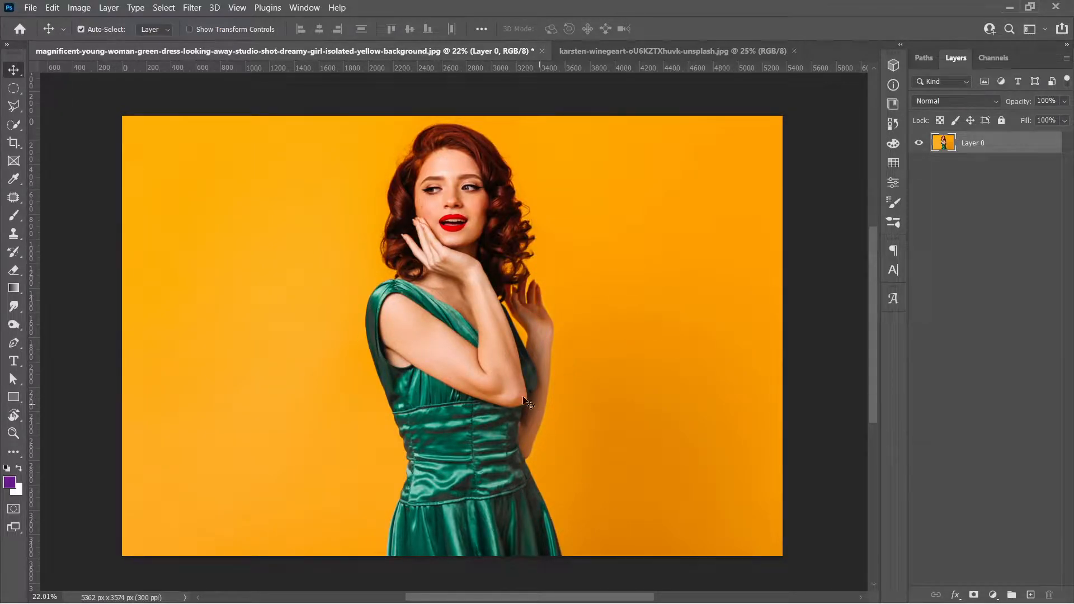
# Examine the edges of the woman's curls and raised hand against the yellow background, up close and in full view.
pyautogui.scroll(1, 535, 343)
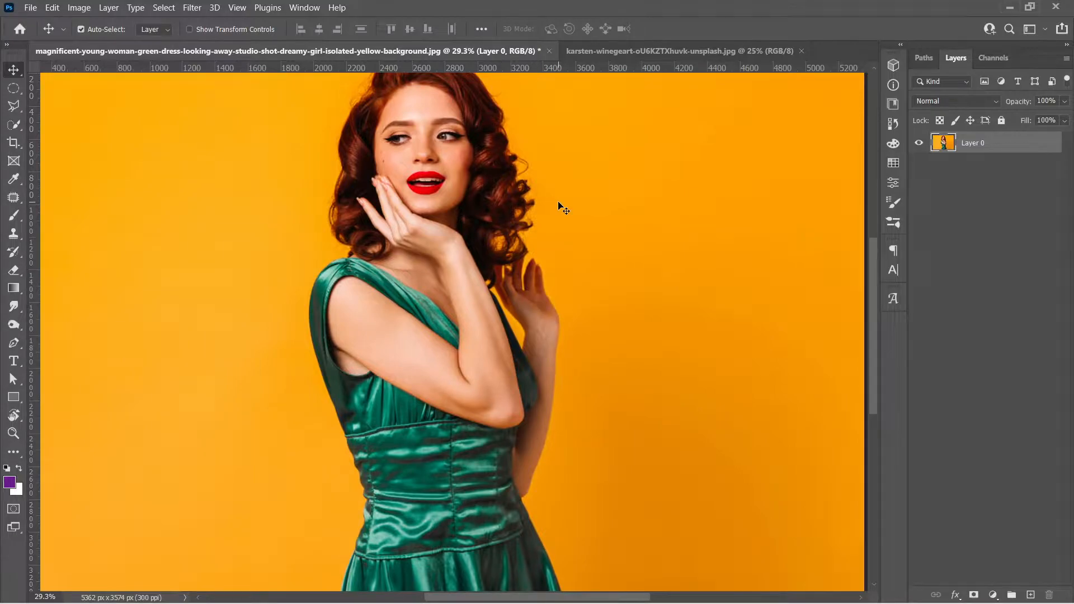
pyautogui.scroll(2, 532, 240)
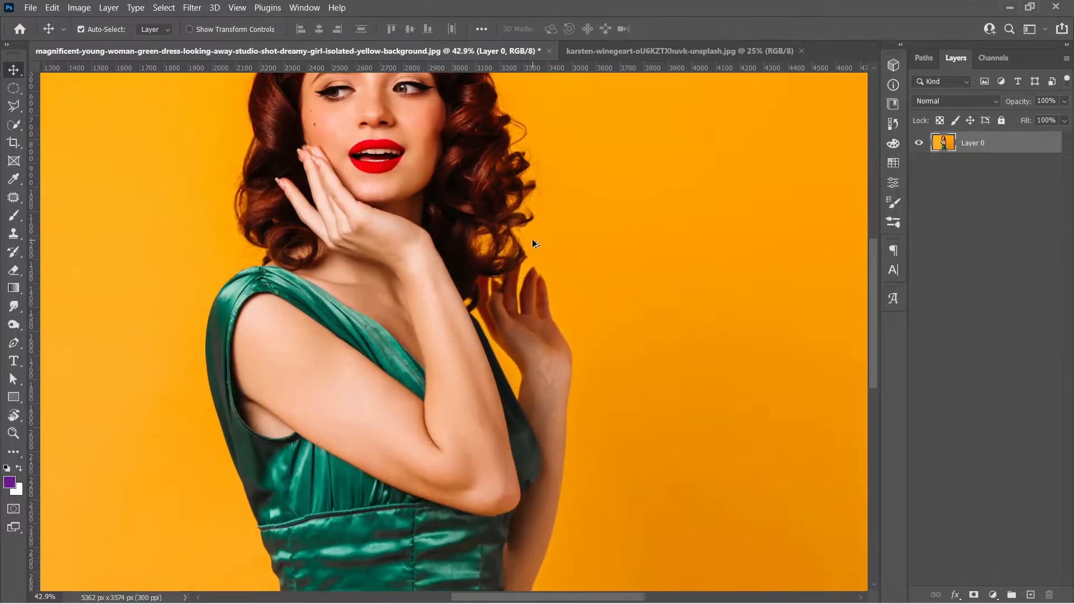
pyautogui.scroll(6, 576, 272)
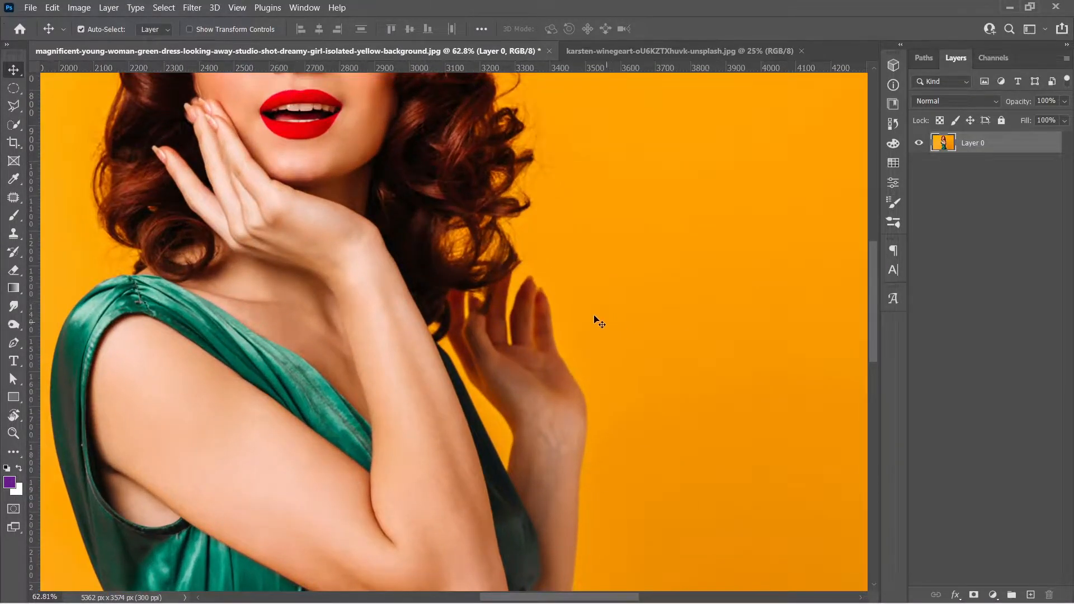
pyautogui.scroll(5, 664, 203)
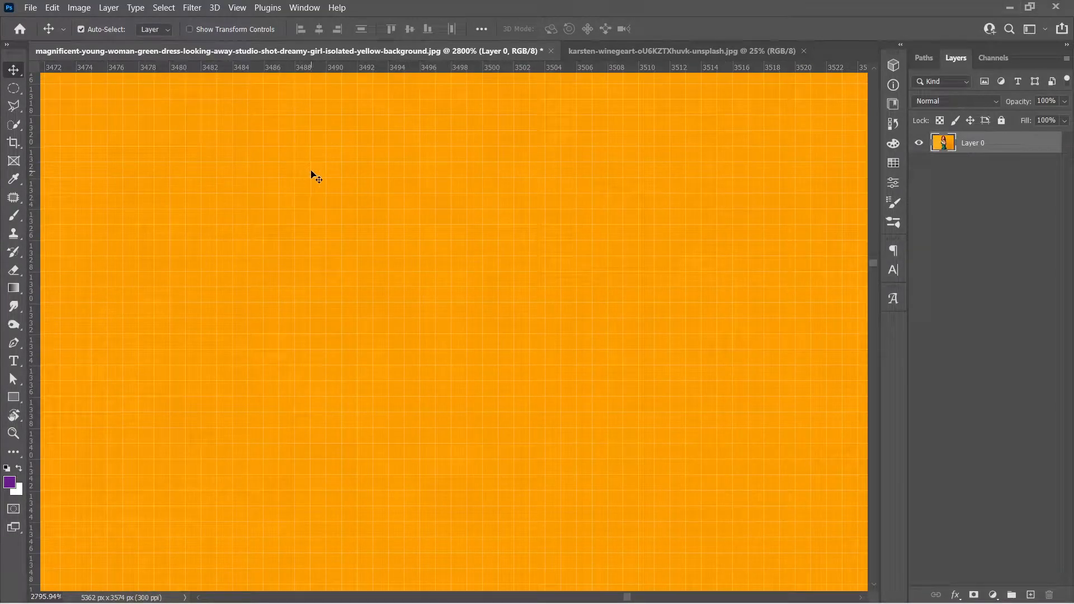
pyautogui.scroll(-5, 381, 244)
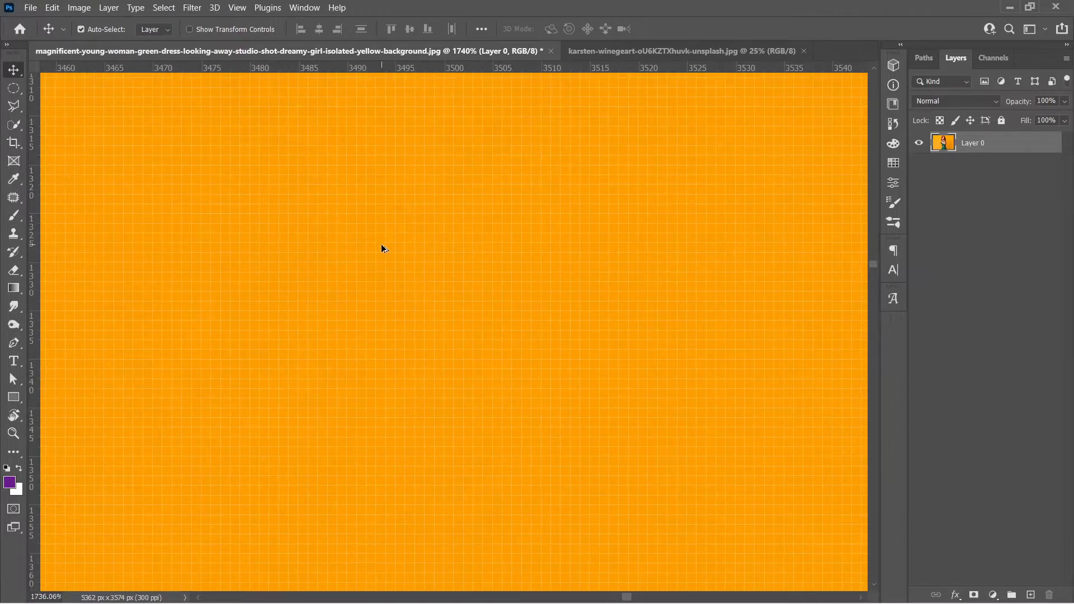
pyautogui.scroll(-6, 392, 234)
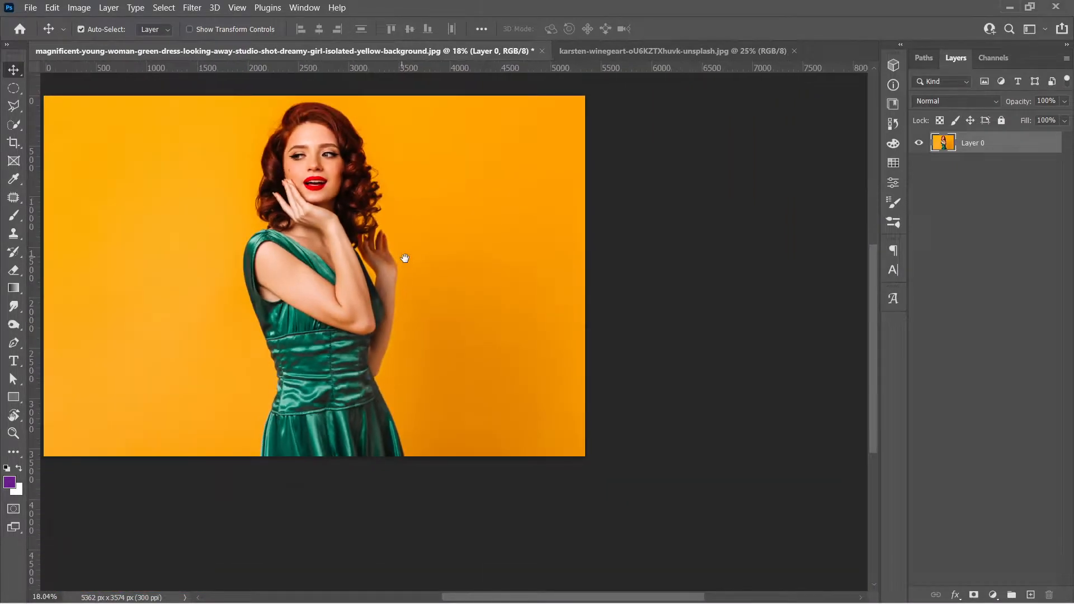
pyautogui.moveTo(404, 258); pyautogui.dragTo(542, 280)
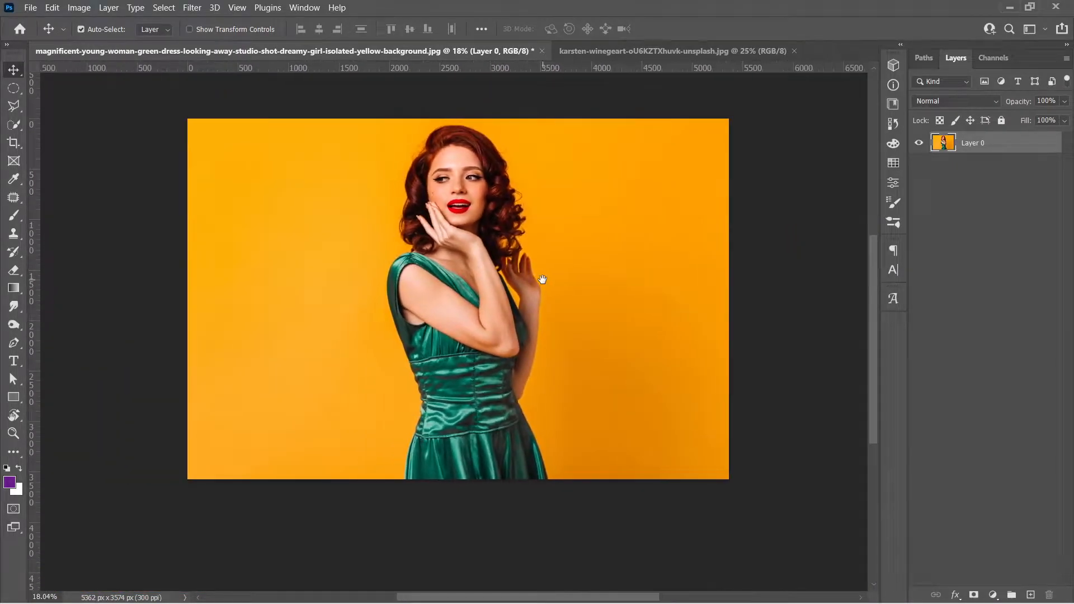
pyautogui.scroll(3, 475, 272)
pyautogui.scroll(-1, 475, 273)
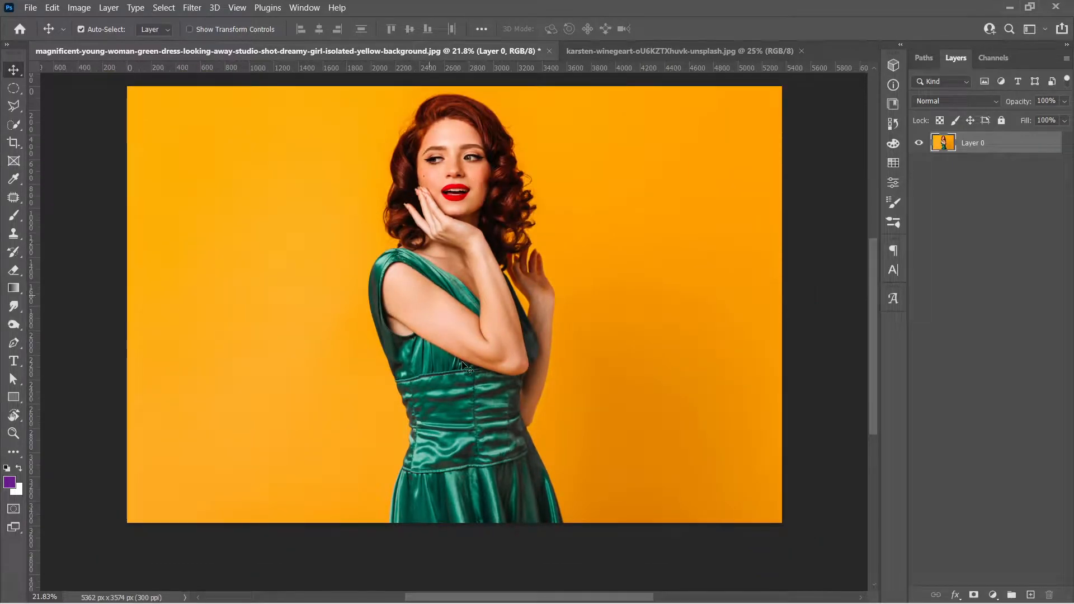
# Add a blank layer mask to Layer 0 and try hiding the background beside the woman with a brush stroke.
pyautogui.click(974, 595)
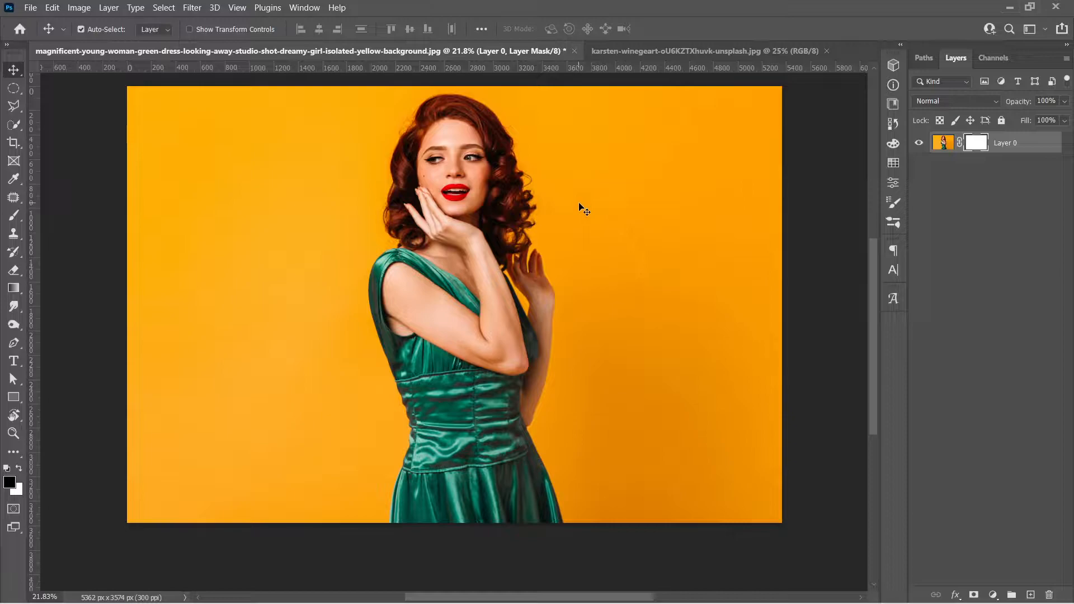
pyautogui.press('b')
pyautogui.moveTo(653, 107)
pyautogui.mouseDown()
pyautogui.moveTo(798, 240)
pyautogui.moveTo(773, 96)
pyautogui.moveTo(782, 319)
pyautogui.moveTo(763, 443)
pyautogui.moveTo(734, 185)
pyautogui.moveTo(716, 235)
pyautogui.moveTo(796, 288)
pyautogui.mouseUp()
pyautogui.hotkey('ctrl', 'z')
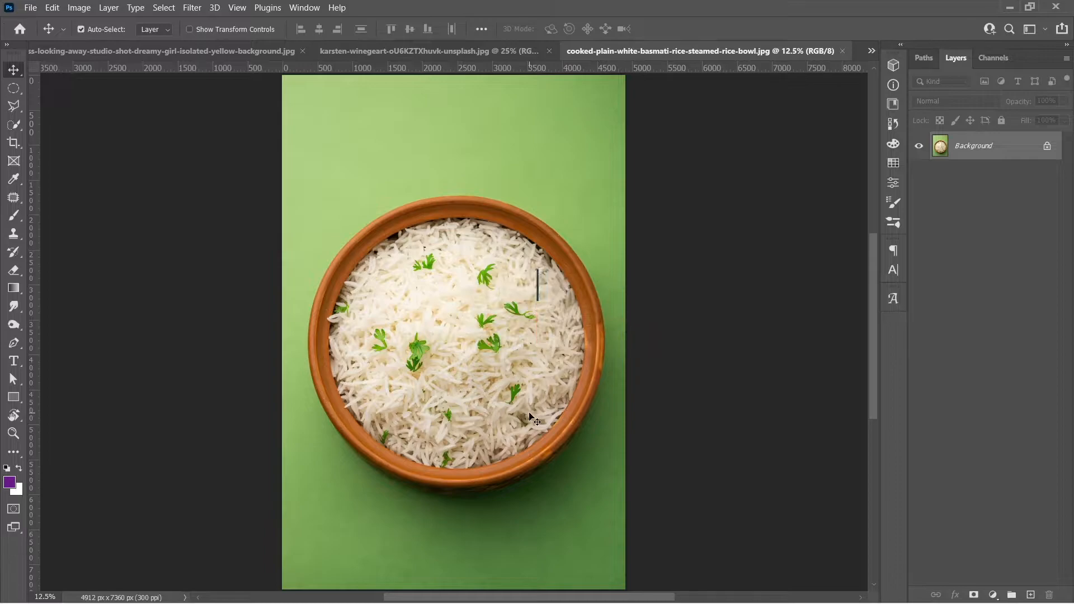
# Unlock the rice bowl photo's Background layer and enter Quick Mask mode with the Brush tool.
pyautogui.click(1048, 147)
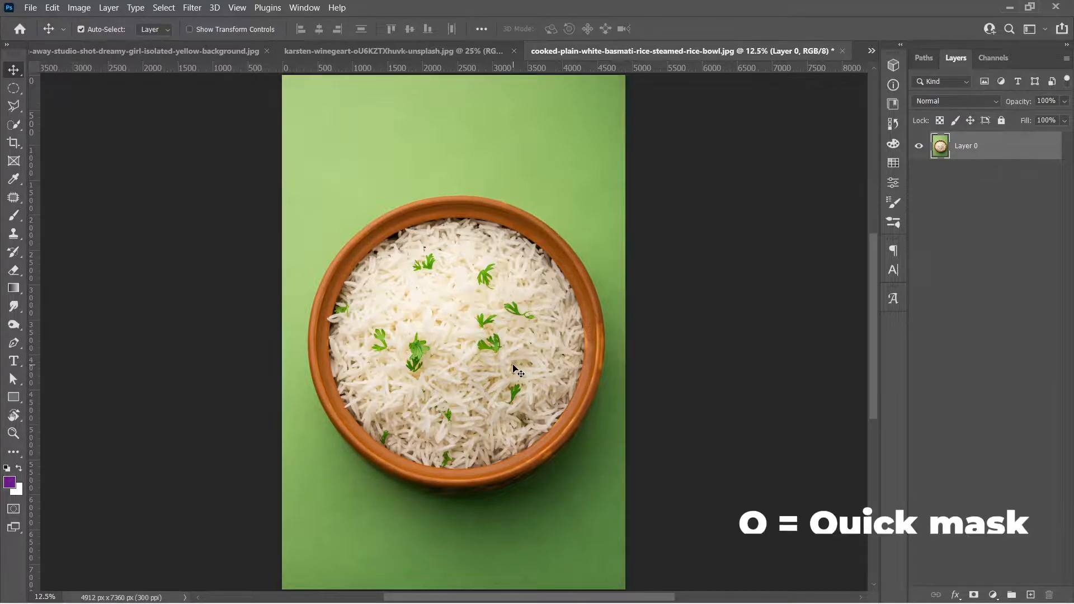
pyautogui.press('q')
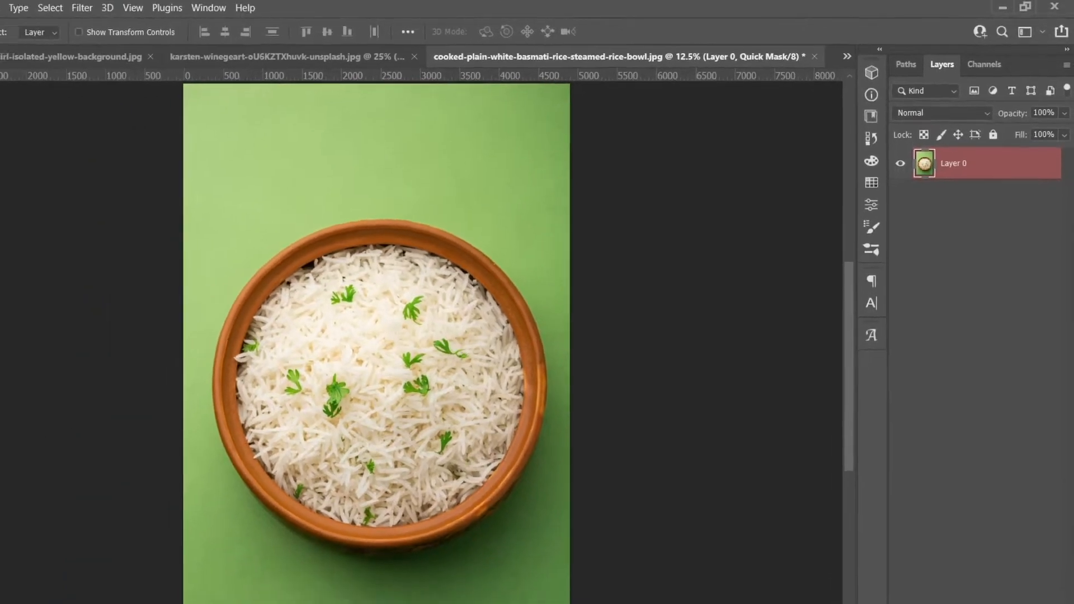
pyautogui.press('b')
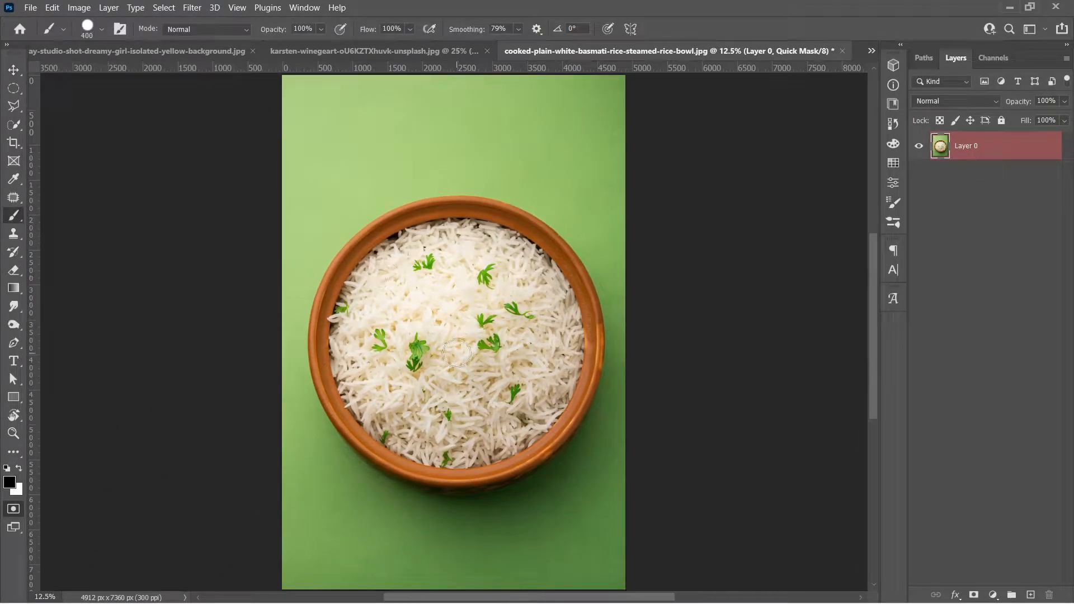
# Enlarge the brush to 2100 px and paint the quick mask over the rice in the middle of the bowl.
pyautogui.press(']')
pyautogui.press(']')
pyautogui.press(']')
pyautogui.press(']')
pyautogui.press(']')
pyautogui.press(']')
pyautogui.press(']')
pyautogui.press(']')
pyautogui.press(']')
pyautogui.press(']')
pyautogui.press(']')
pyautogui.press(']')
pyautogui.press(']')
pyautogui.press(']')
pyautogui.press(']')
pyautogui.press(']')
pyautogui.press(']')
pyautogui.moveTo(445, 335)
pyautogui.mouseDown()
pyautogui.moveTo(493, 317)
pyautogui.moveTo(507, 332)
pyautogui.moveTo(501, 358)
pyautogui.moveTo(451, 373)
pyautogui.moveTo(431, 358)
pyautogui.moveTo(431, 334)
pyautogui.moveTo(462, 334)
pyautogui.mouseUp()
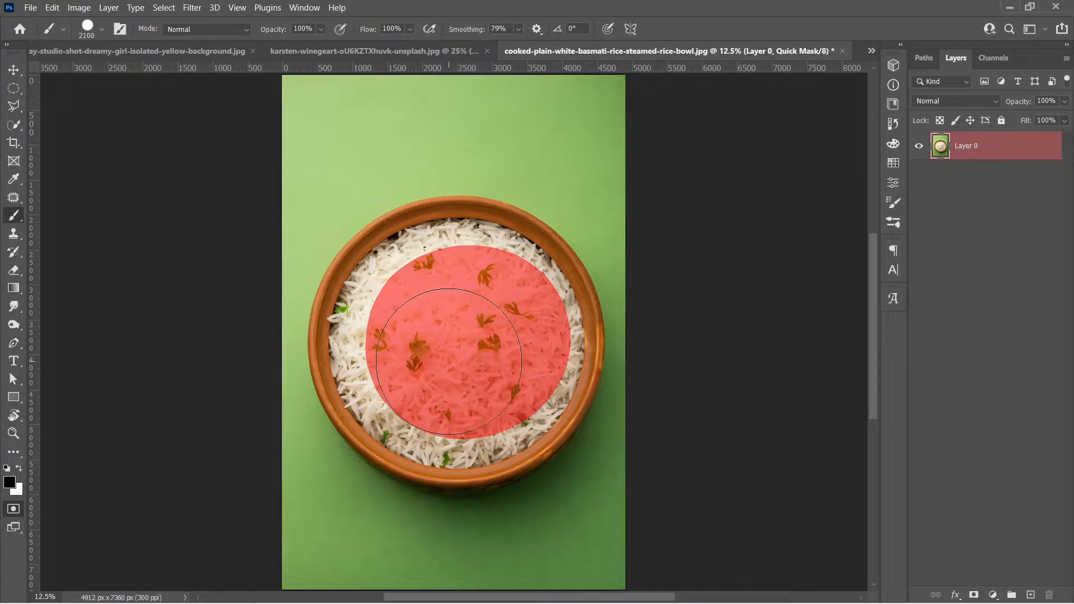
# Undo the extra mask stroke and enlarge the brush to 4179 px to match the bowl's outer rim.
pyautogui.scroll(1, 462, 334)
pyautogui.moveTo(401, 345)
pyautogui.mouseDown()
pyautogui.moveTo(374, 366)
pyautogui.moveTo(365, 356)
pyautogui.moveTo(391, 364)
pyautogui.mouseUp()
pyautogui.hotkey('ctrl', 'z')
pyautogui.press(']')
pyautogui.press(']')
pyautogui.keyDown('alt'); pyautogui.moveTo(462, 338); pyautogui.dragTo(549, 338); pyautogui.keyUp('alt')
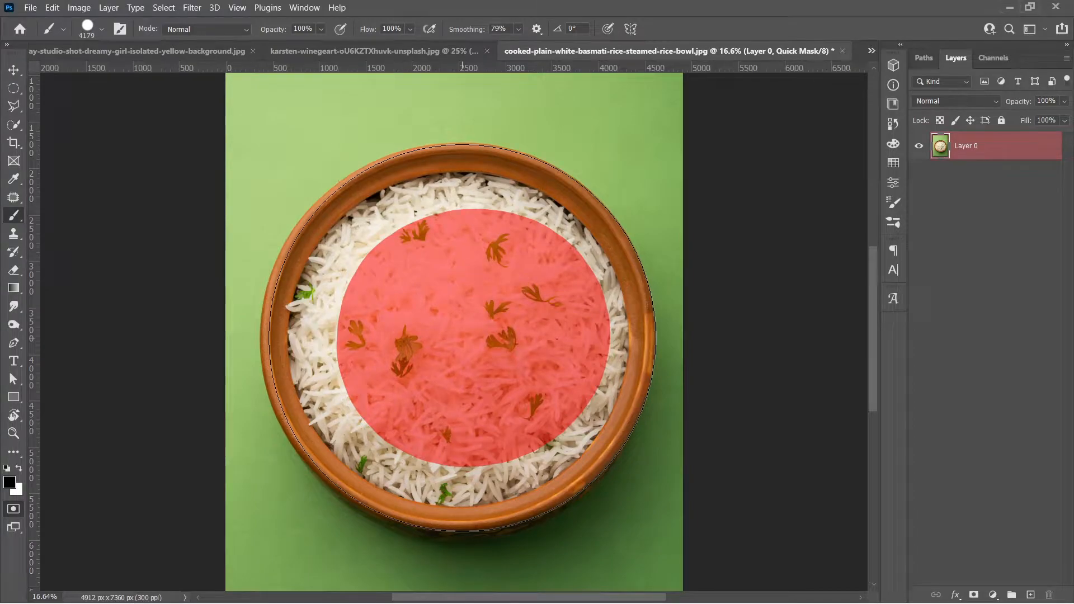
# Cover the whole bowl out to its rim with one quick mask dab and turn the resulting selection into Layer 0's layer mask.
pyautogui.click(463, 337)
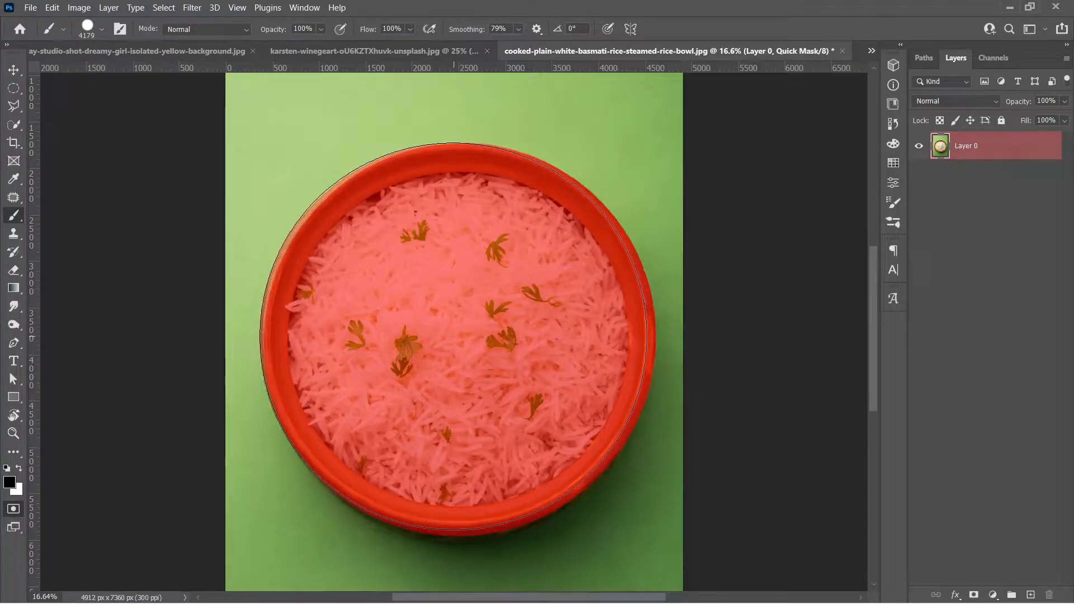
pyautogui.scroll(-1, 482, 271)
pyautogui.scroll(-2, 482, 272)
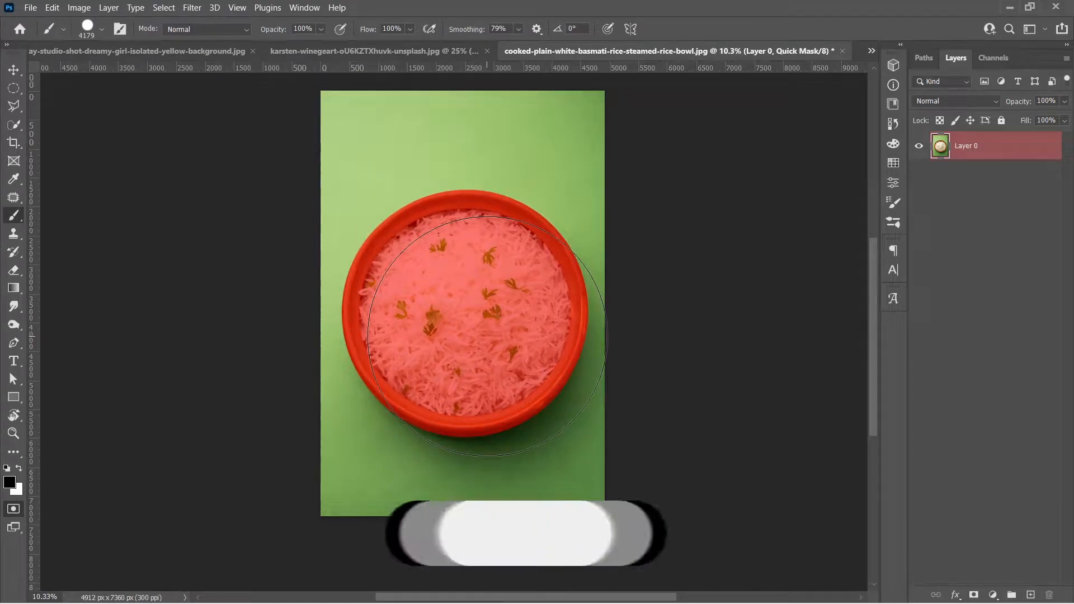
pyautogui.press('q')
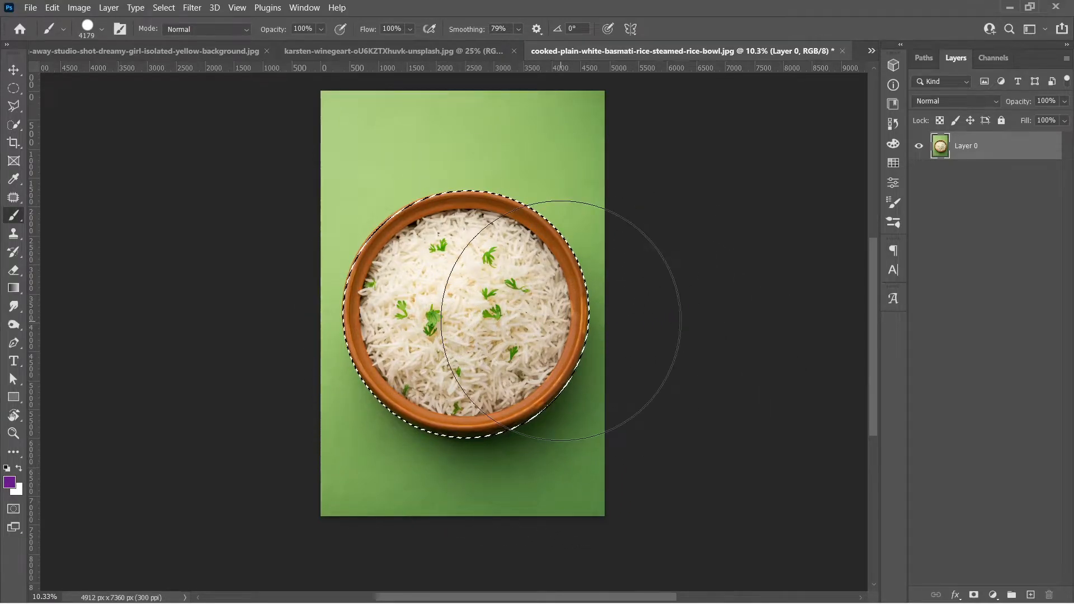
pyautogui.click(974, 597)
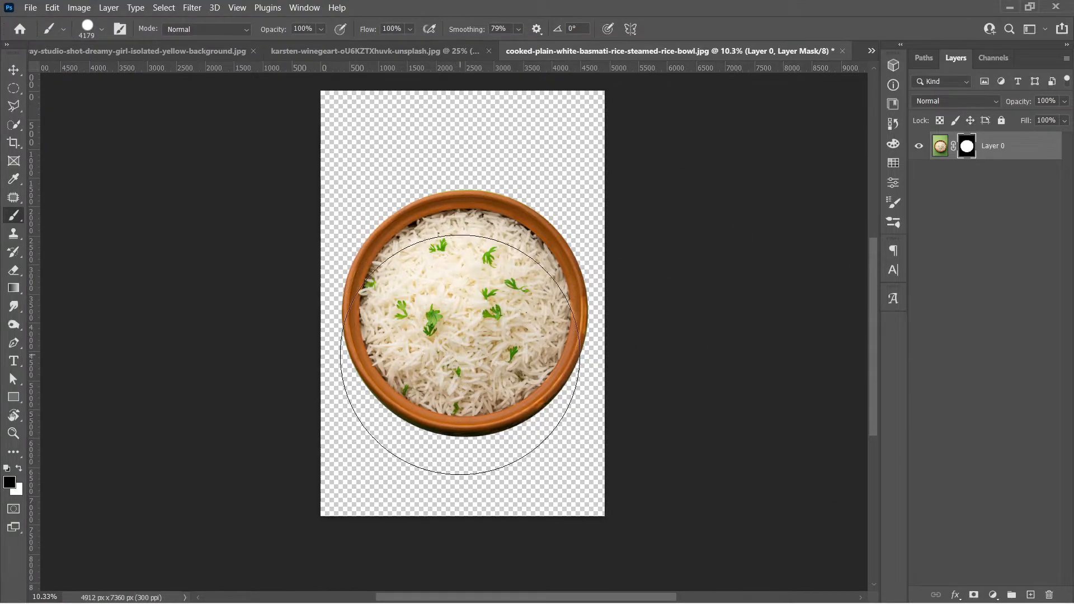
# Enter Quick Mask mode on the masked bowl layer with the Brush tool, toggling the mode off and on again.
pyautogui.press('v')
pyautogui.press('q')
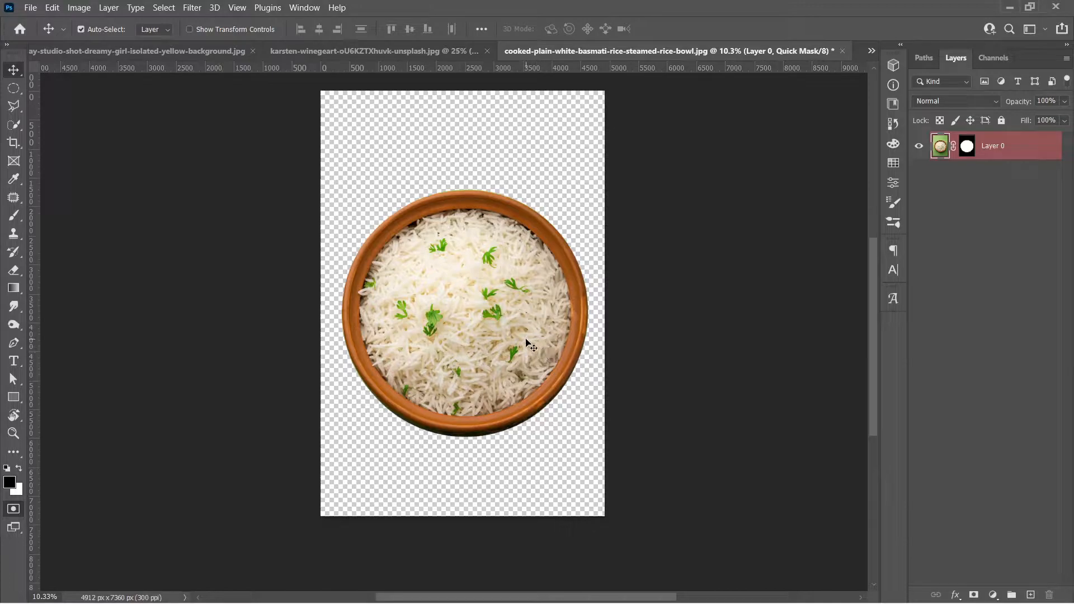
pyautogui.scroll(1, 510, 343)
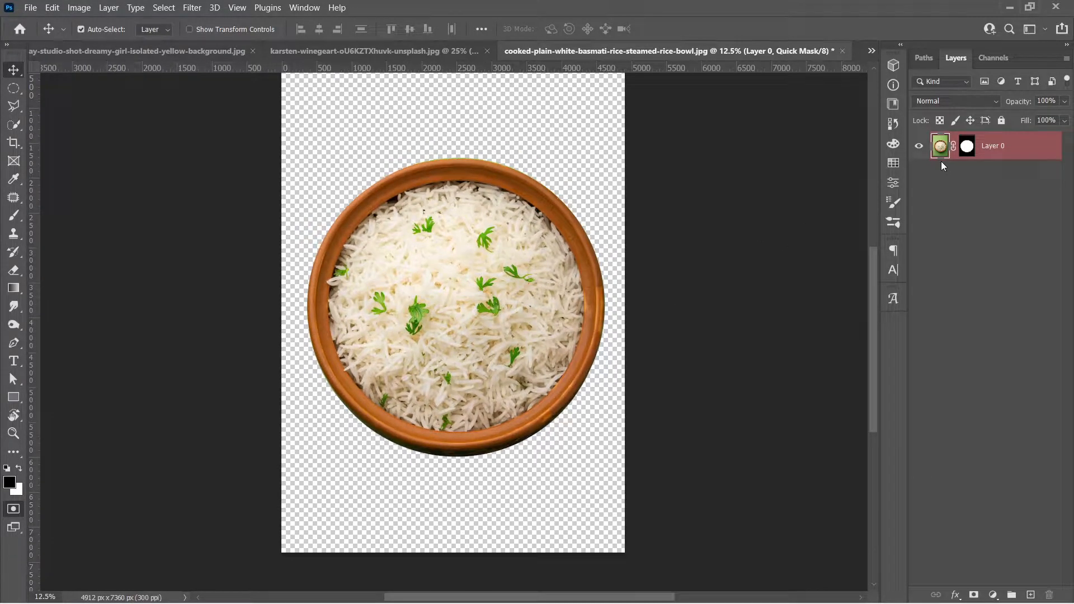
pyautogui.scroll(1, 493, 340)
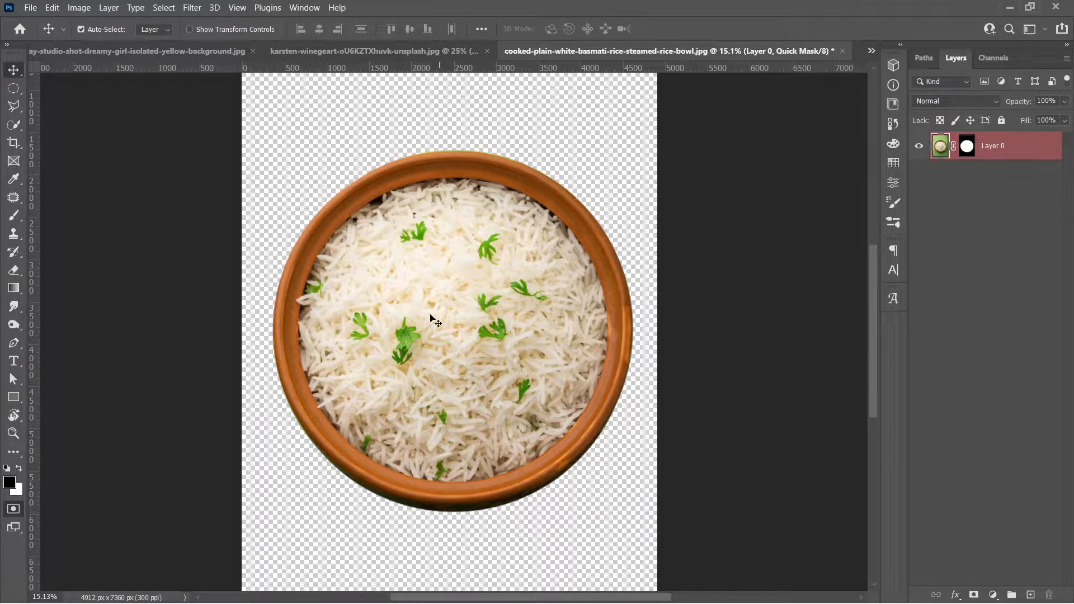
pyautogui.press('b')
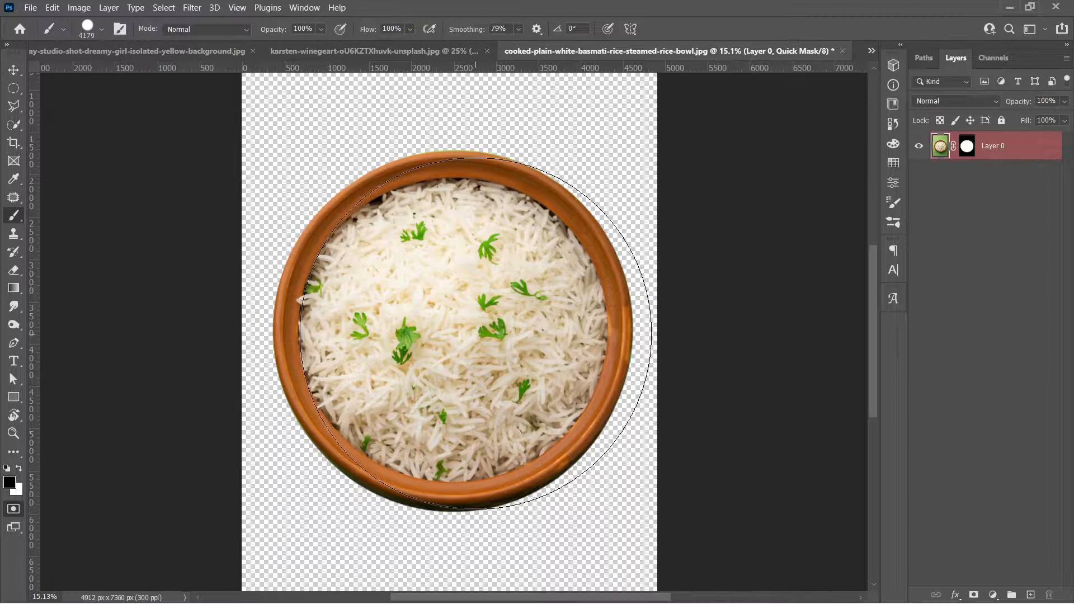
pyautogui.scroll(1, 474, 335)
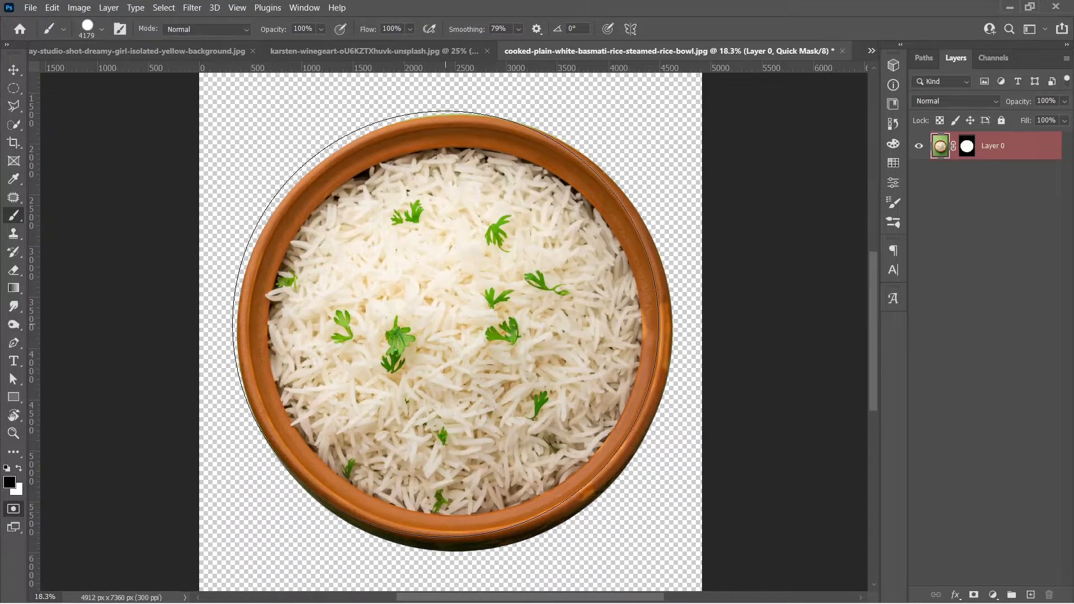
pyautogui.moveTo(454, 352); pyautogui.dragTo(448, 338)
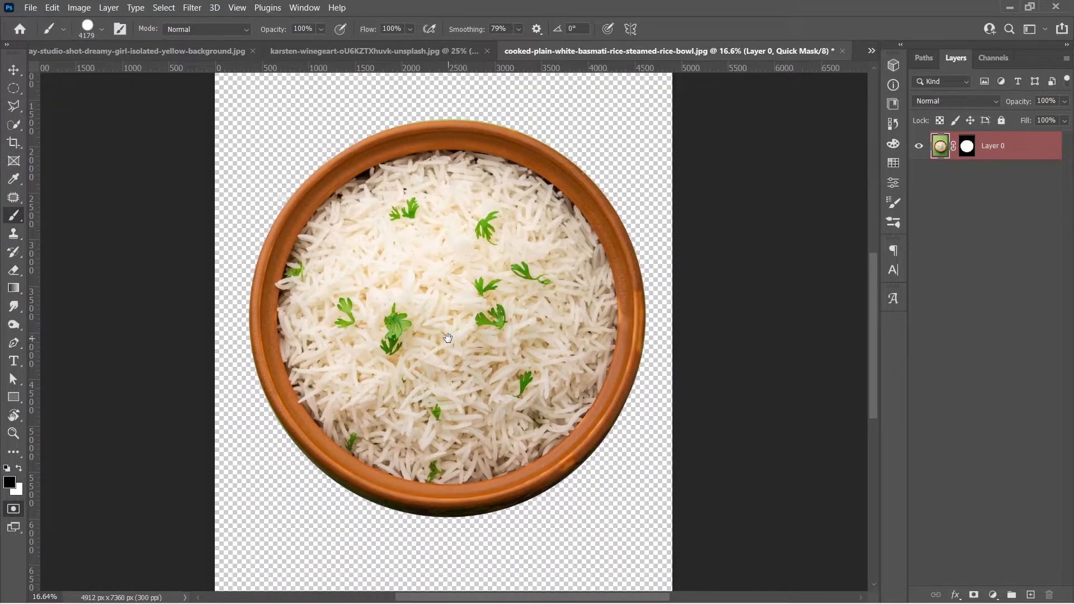
pyautogui.click(15, 511)
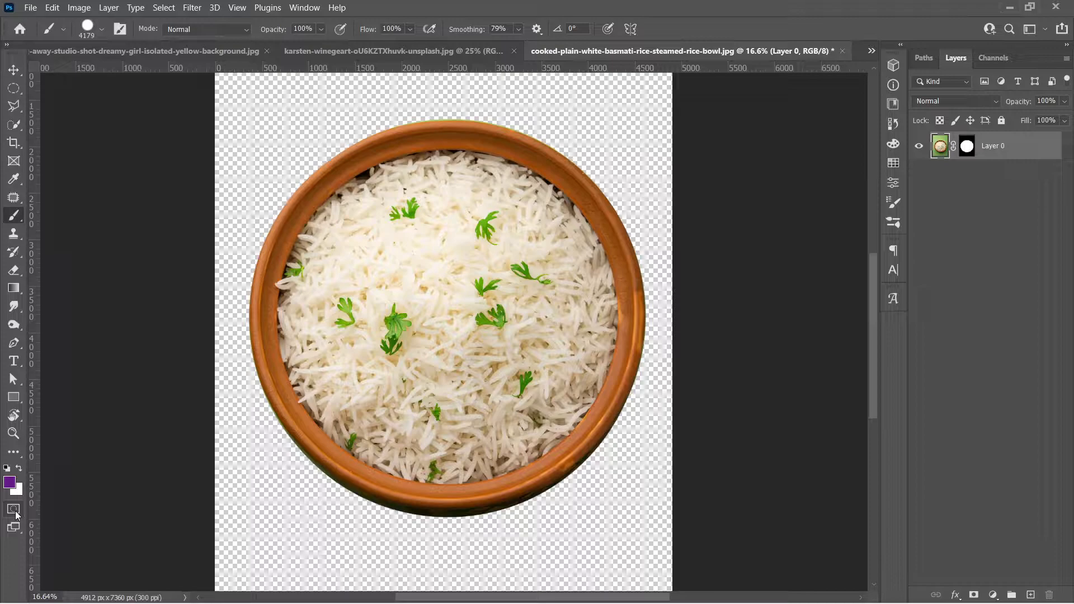
pyautogui.click(15, 512)
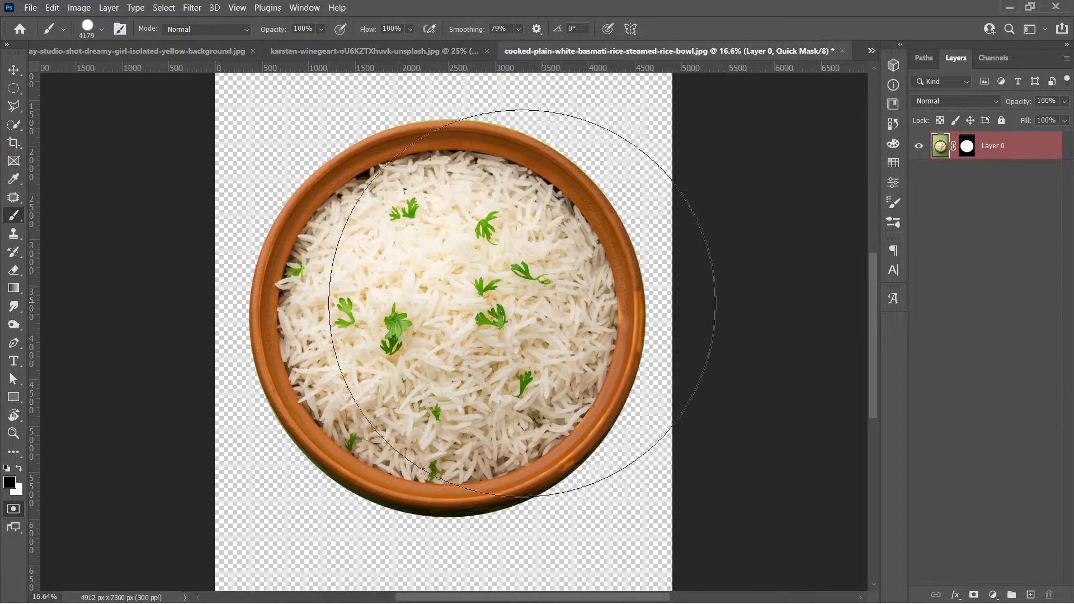
pyautogui.scroll(-3, 519, 304)
pyautogui.scroll(1, 519, 304)
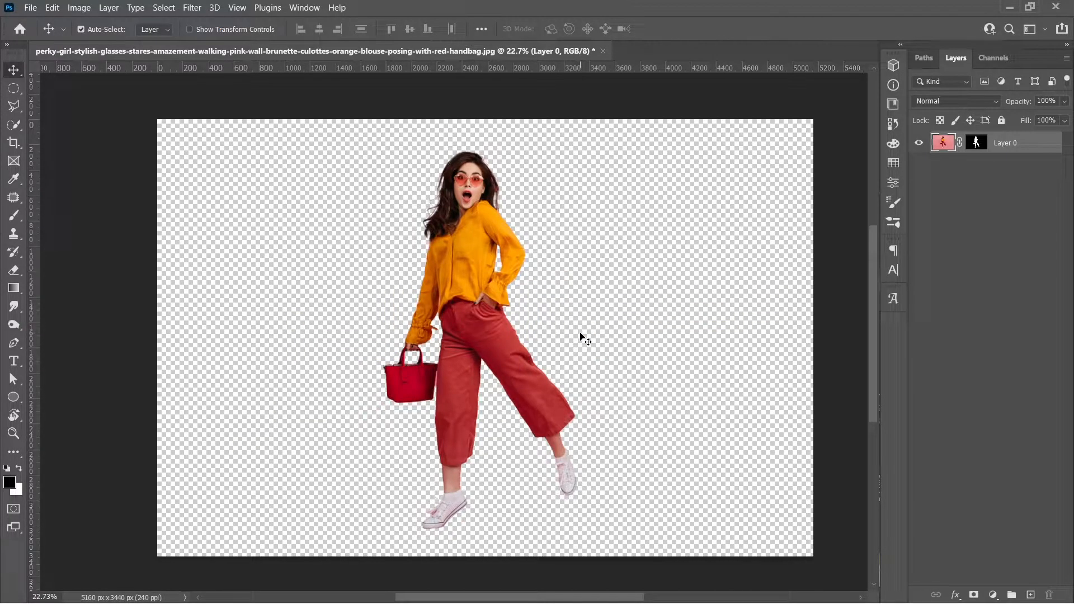
# In the red handbag woman's document, add a new layer beneath Layer 0 and fill it with black.
pyautogui.click(919, 144)
pyautogui.click(919, 144)
pyautogui.keyDown('ctrl'); pyautogui.click(1031, 595); pyautogui.keyUp('ctrl')
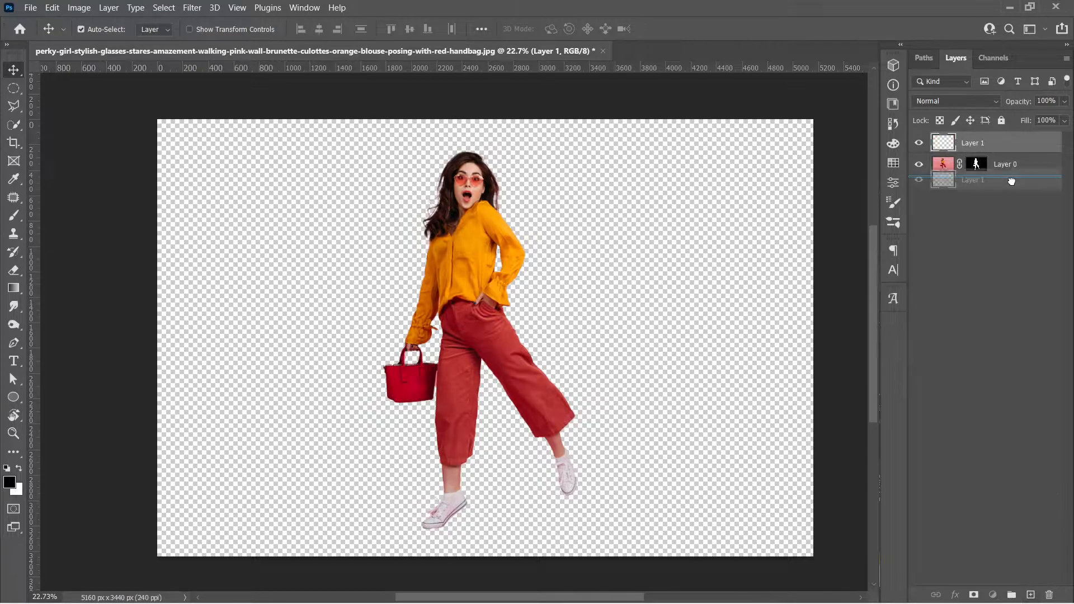
pyautogui.hotkey('alt', 'BackSpace')
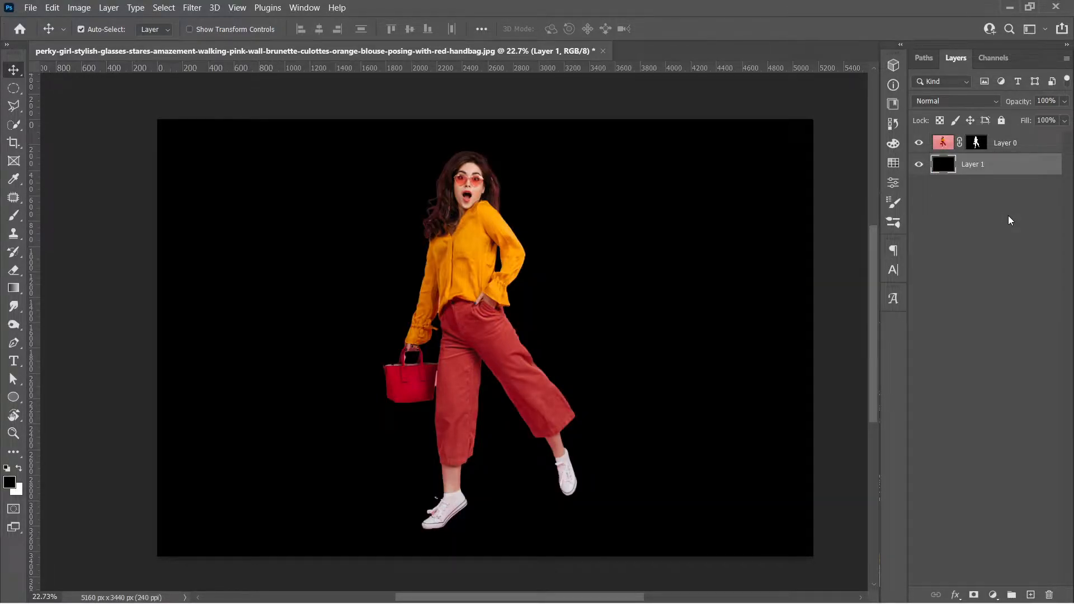
# Toggle Layer 0's visibility off and on, and add a new empty layer above it.
pyautogui.click(1011, 148)
pyautogui.click(920, 143)
pyautogui.click(919, 143)
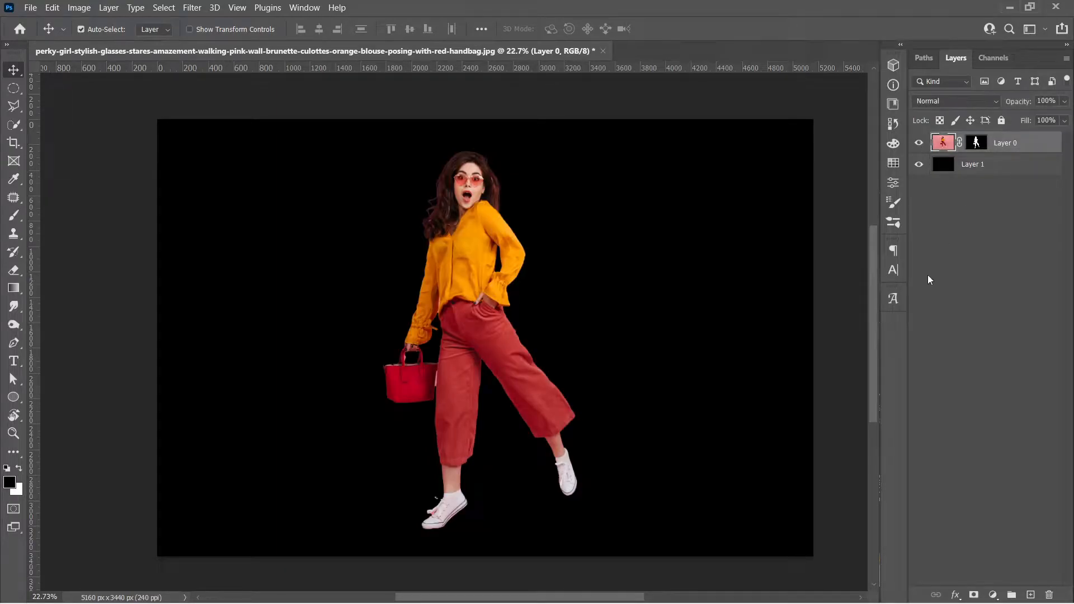
pyautogui.scroll(5, 478, 330)
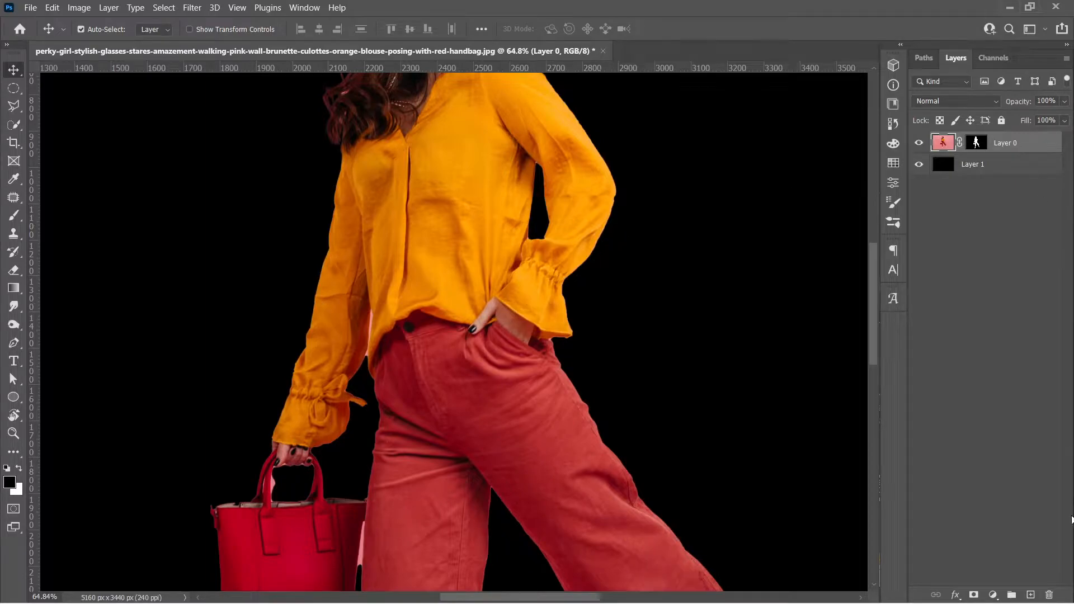
pyautogui.click(1031, 594)
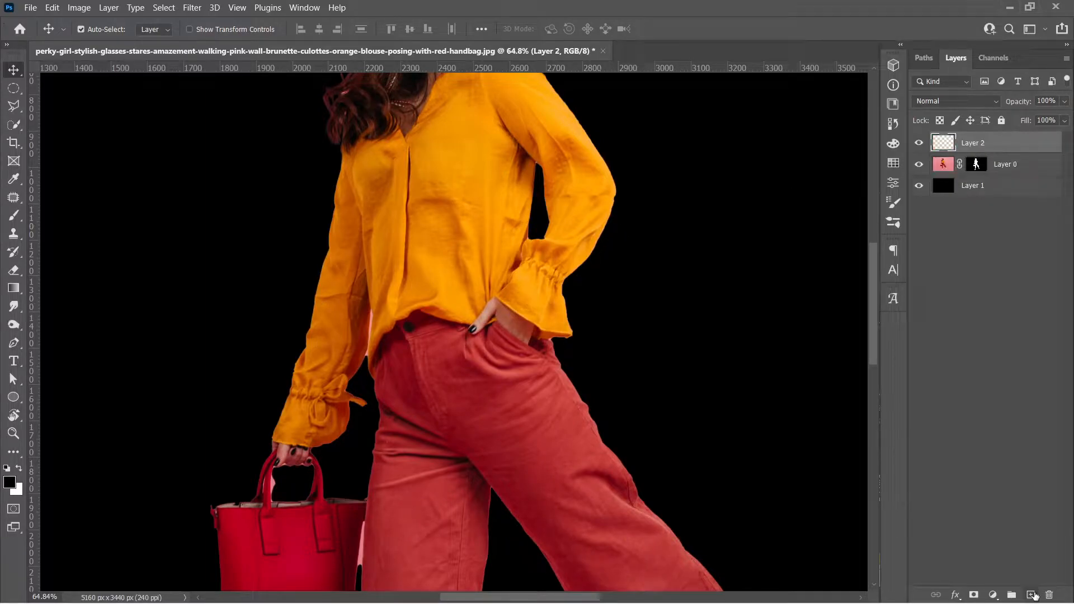
# Set up a round brush at 10 px with white as the foreground color.
pyautogui.press('b')
pyautogui.rightClick(440, 258)
pyautogui.click(527, 474)
pyautogui.moveTo(573, 291); pyautogui.dragTo(517, 294)
pyautogui.press('Return')
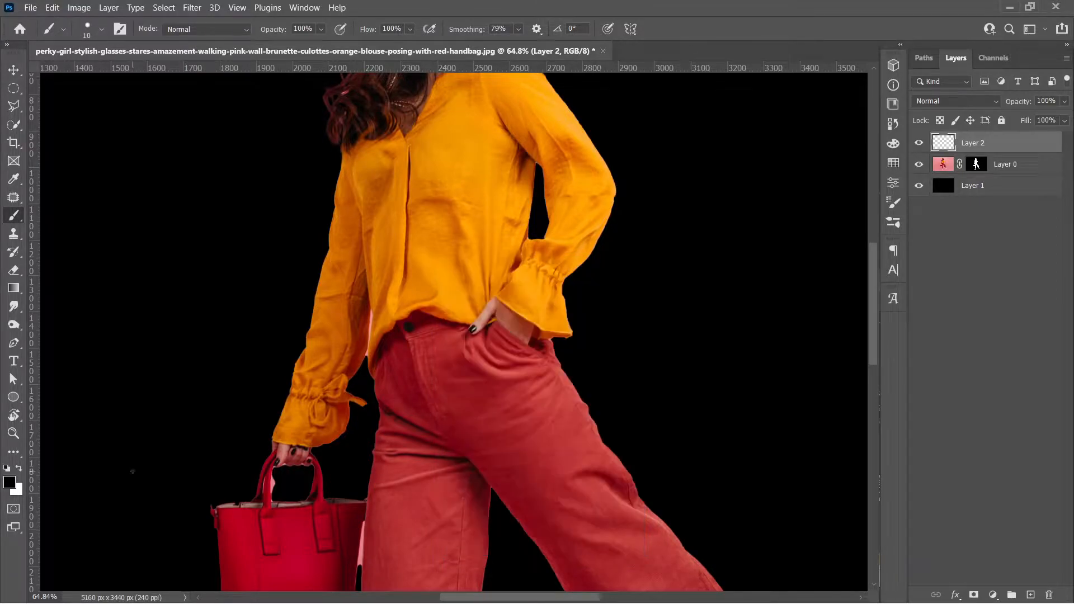
pyautogui.click(18, 471)
# Try a straight white brush line across the blouse and sleeves on Layer 2, and undo it.
pyautogui.scroll(8, 420, 240)
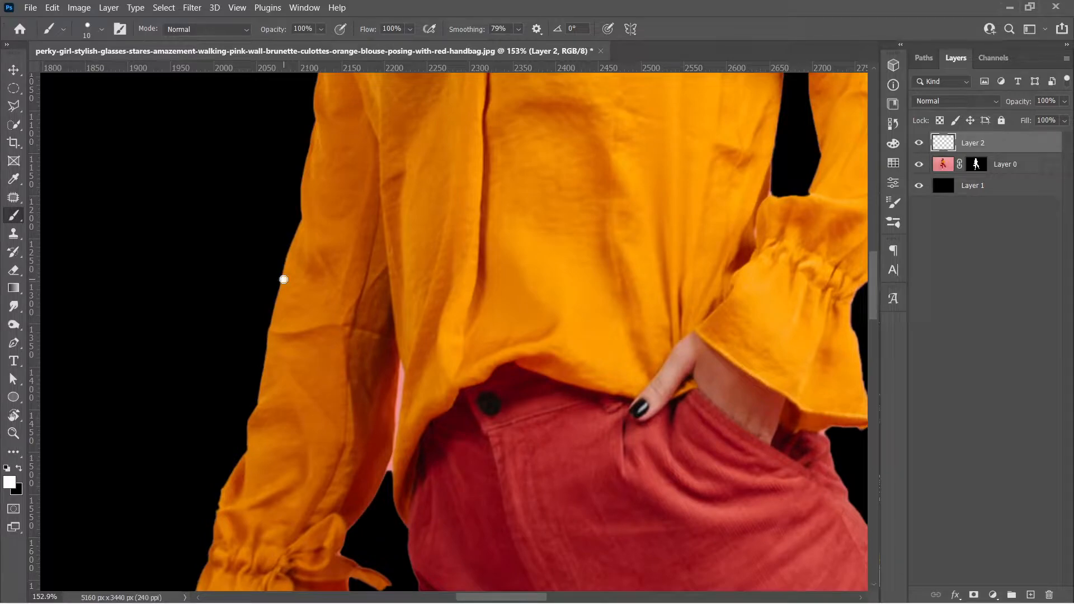
pyautogui.moveTo(284, 279)
pyautogui.mouseDown()
pyautogui.moveTo(590, 204)
pyautogui.moveTo(895, 150)
pyautogui.moveTo(705, 175)
pyautogui.moveTo(830, 157)
pyautogui.moveTo(821, 159)
pyautogui.mouseUp()
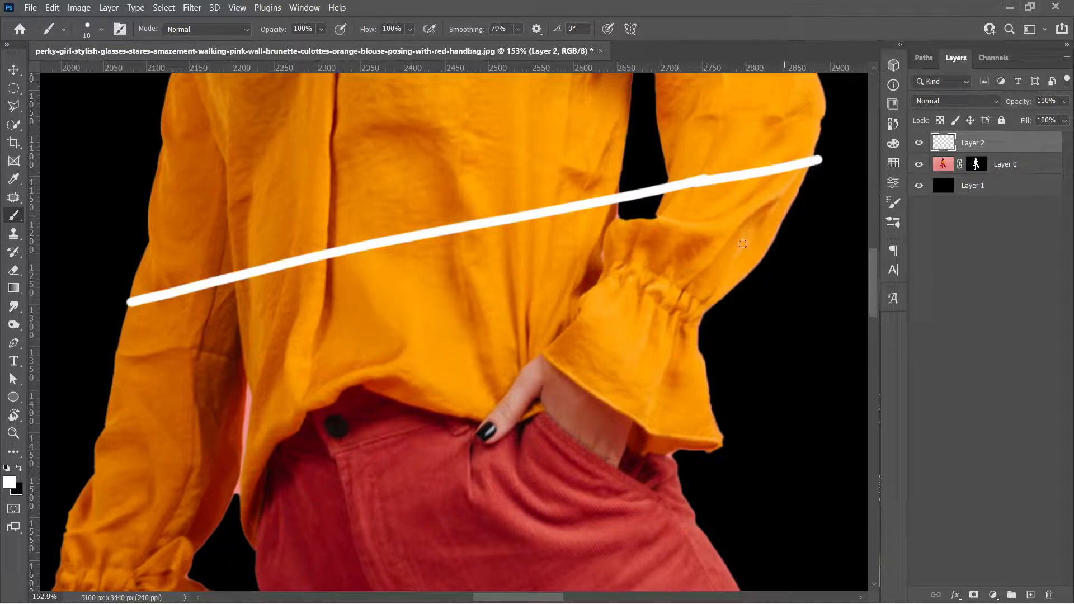
pyautogui.hotkey('ctrl', 'z')
pyautogui.hotkey('ctrl', 'z')
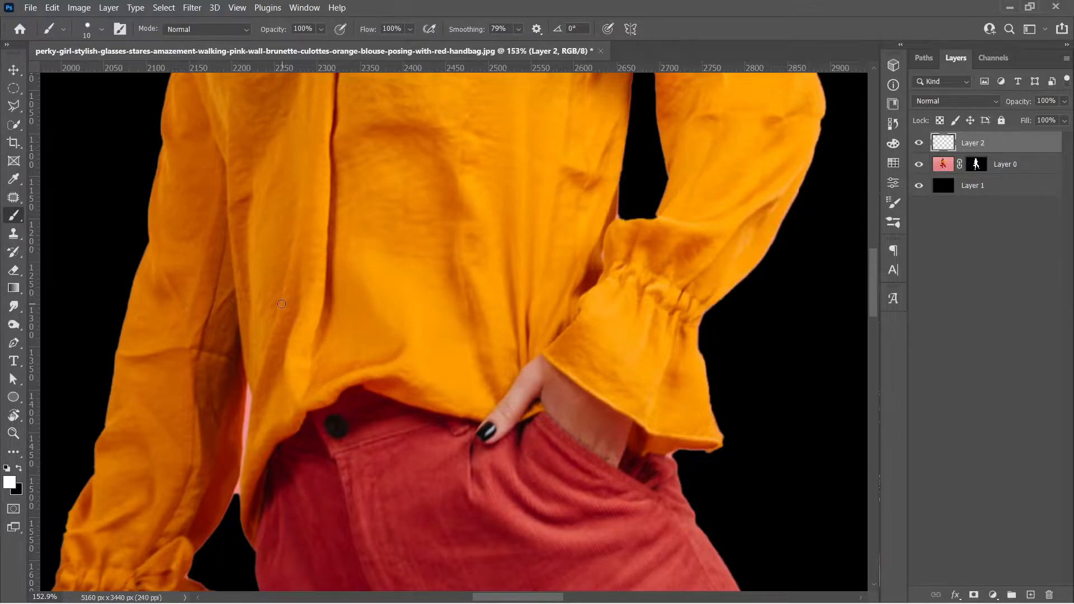
# Clip the empty Layer 2 to the woman's Layer 0 with a clipping mask.
pyautogui.scroll(-6, 286, 299)
pyautogui.scroll(-4, 275, 295)
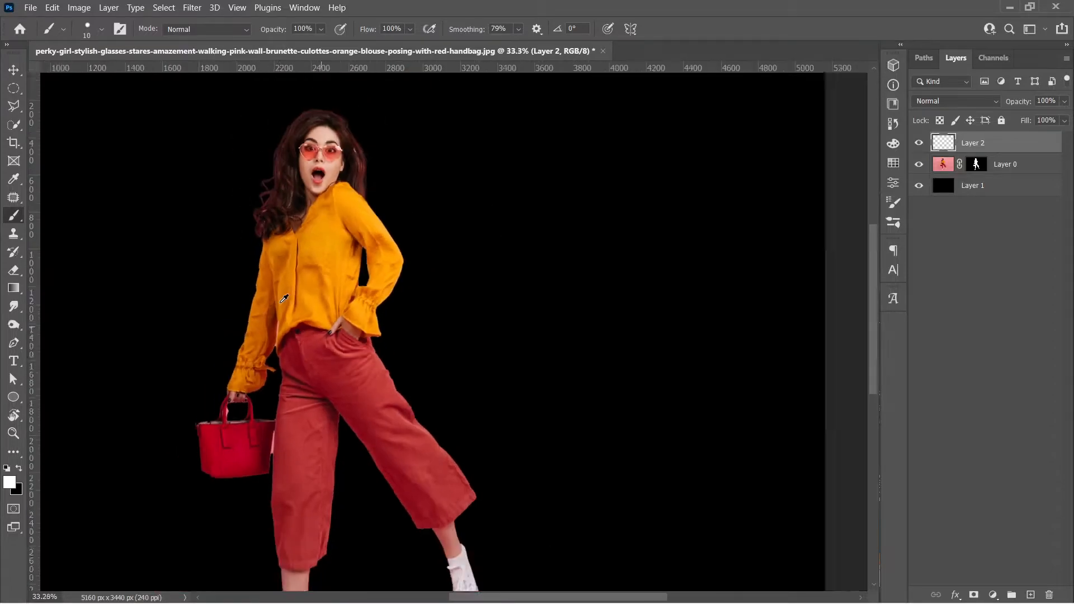
pyautogui.moveTo(336, 361); pyautogui.dragTo(432, 338)
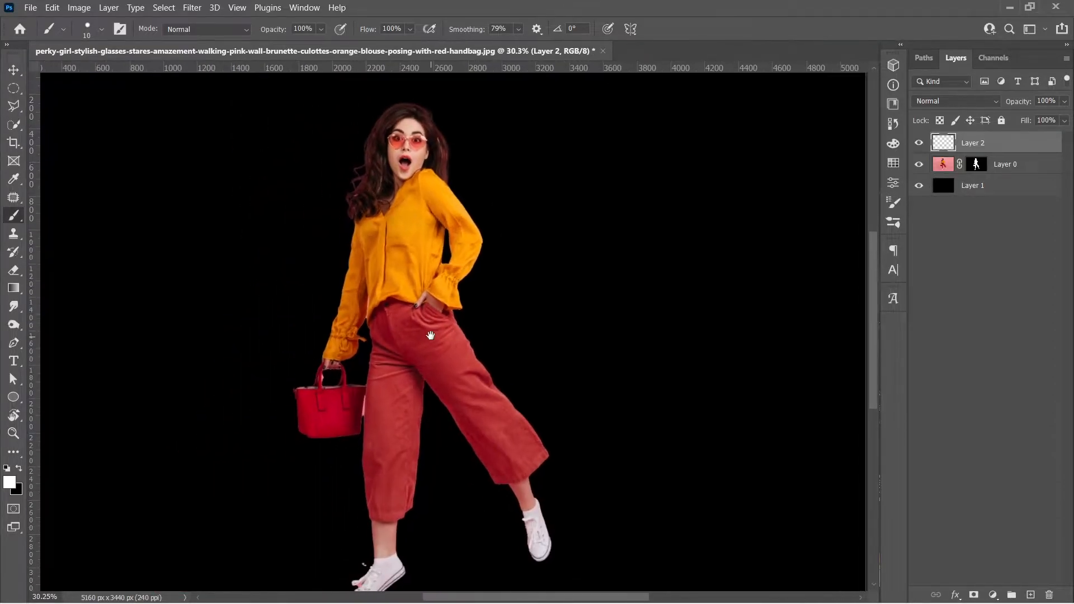
pyautogui.rightClick(1008, 149)
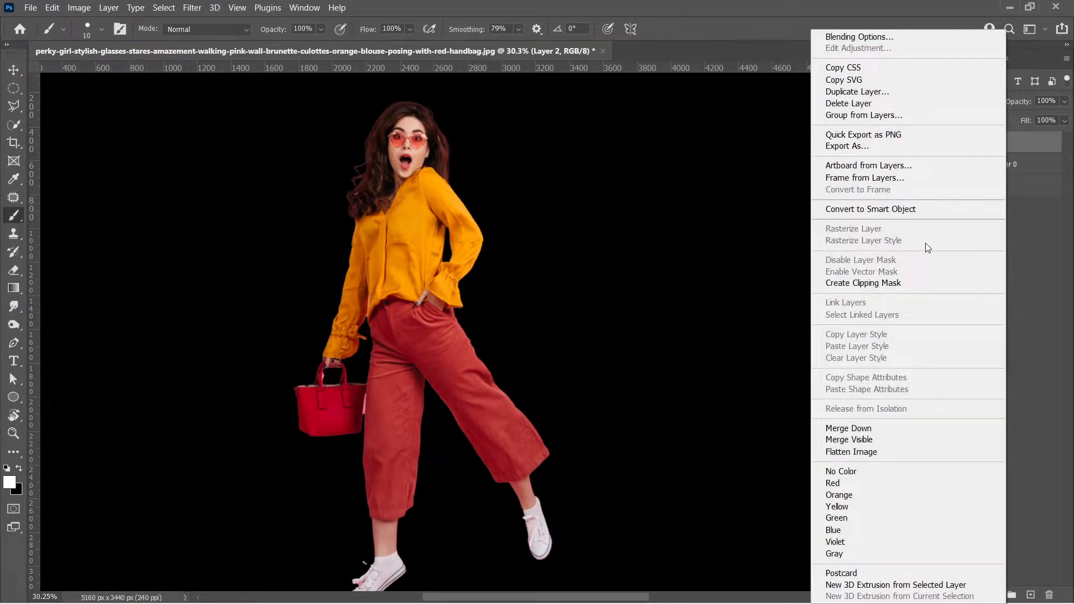
pyautogui.click(880, 282)
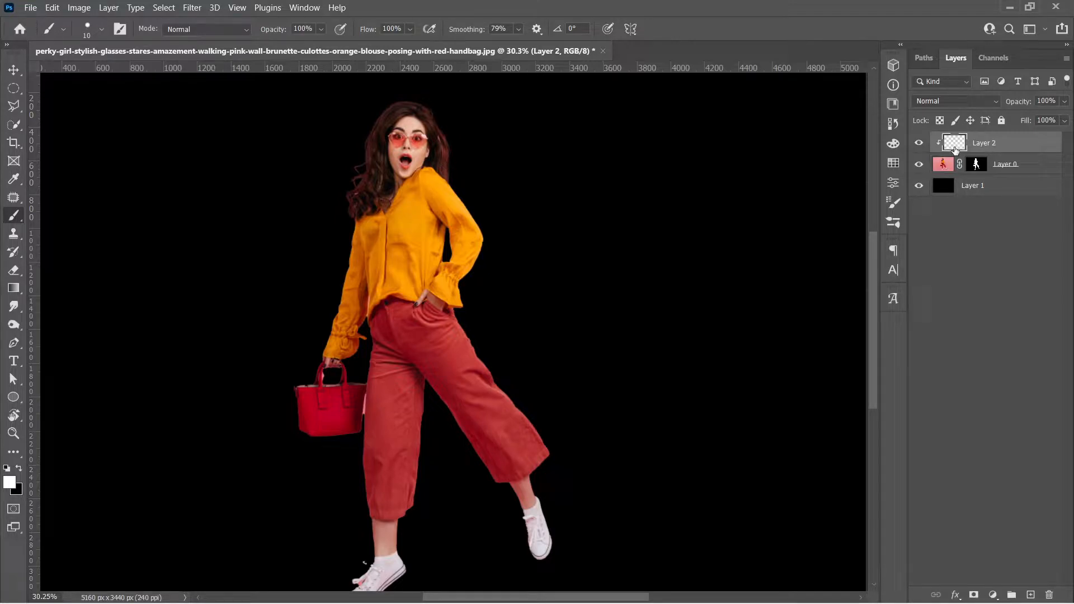
# Paint diagonal white strokes with a 40 px brush across the woman's blouse and trousers on the clipped Layer 2.
pyautogui.click(1006, 166)
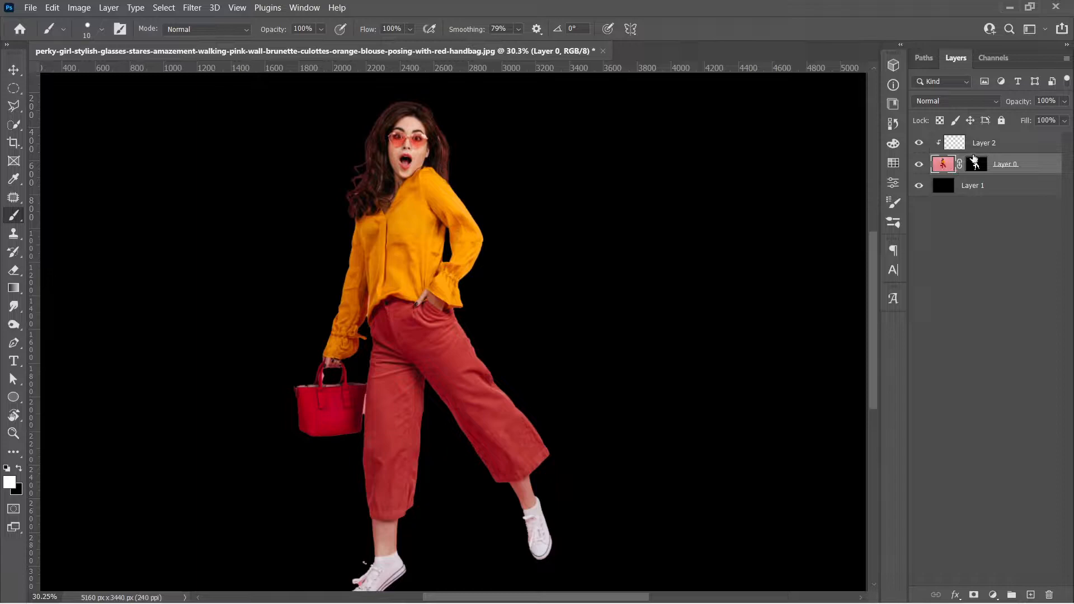
pyautogui.click(990, 147)
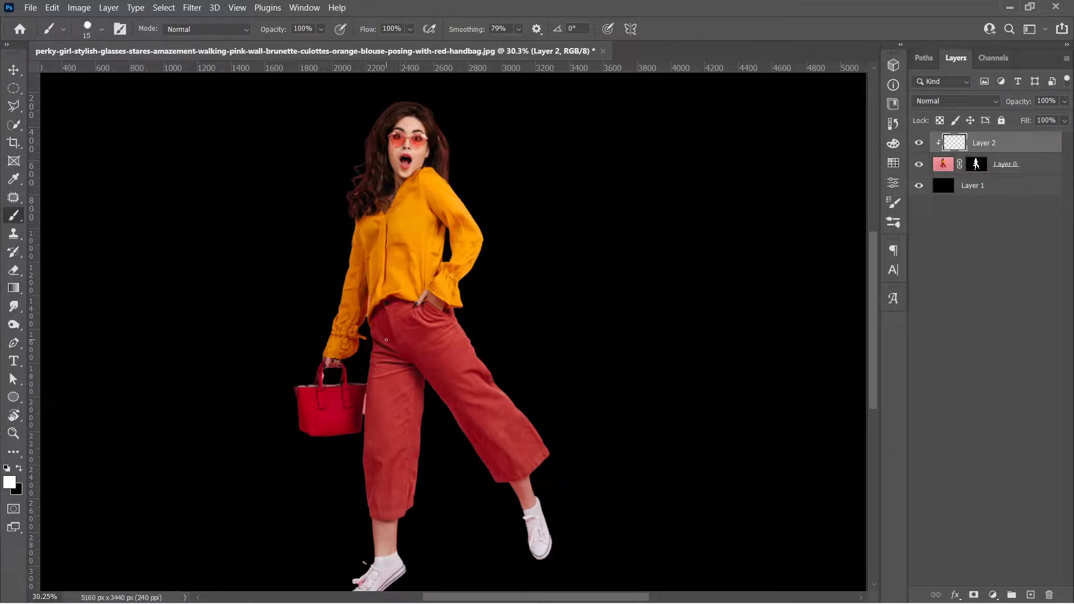
pyautogui.moveTo(238, 333); pyautogui.dragTo(974, 189)
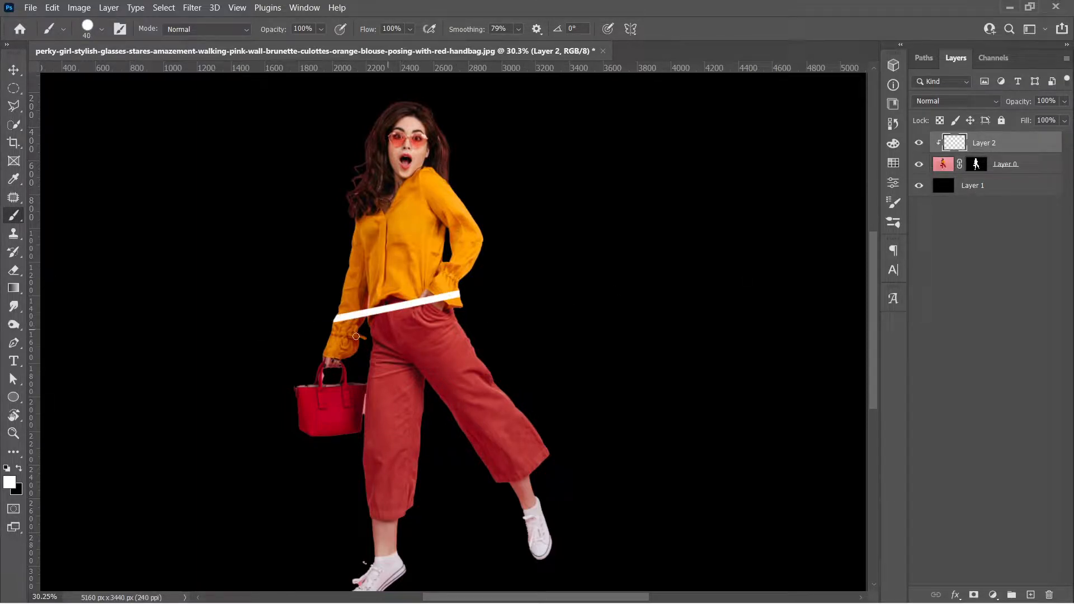
pyautogui.moveTo(683, 319); pyautogui.dragTo(995, 233)
pyautogui.moveTo(205, 481); pyautogui.dragTo(869, 283)
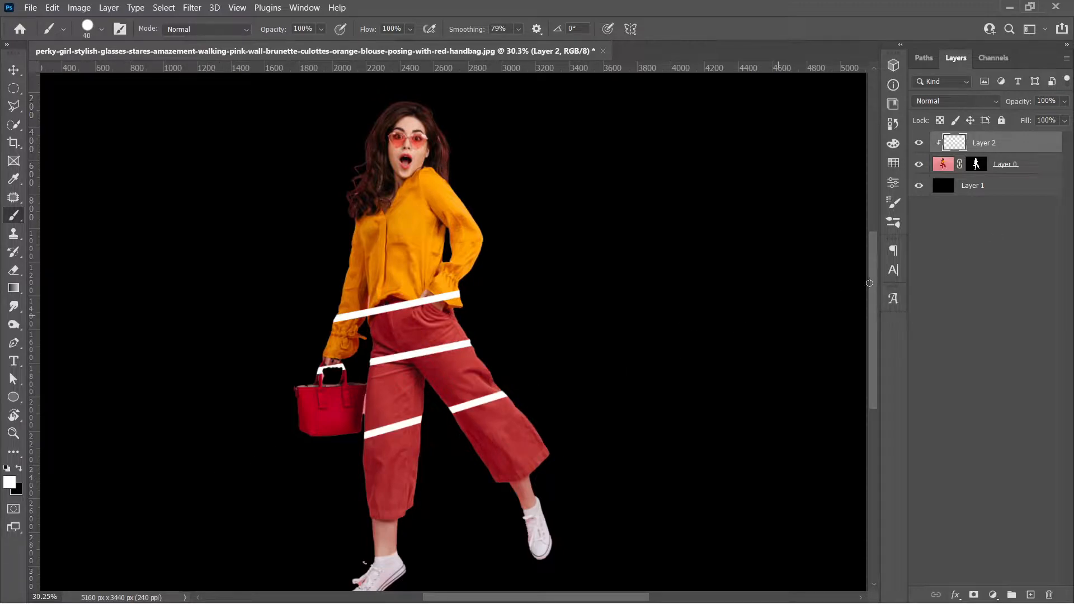
pyautogui.moveTo(233, 532); pyautogui.dragTo(901, 282)
pyautogui.moveTo(336, 542); pyautogui.dragTo(855, 314)
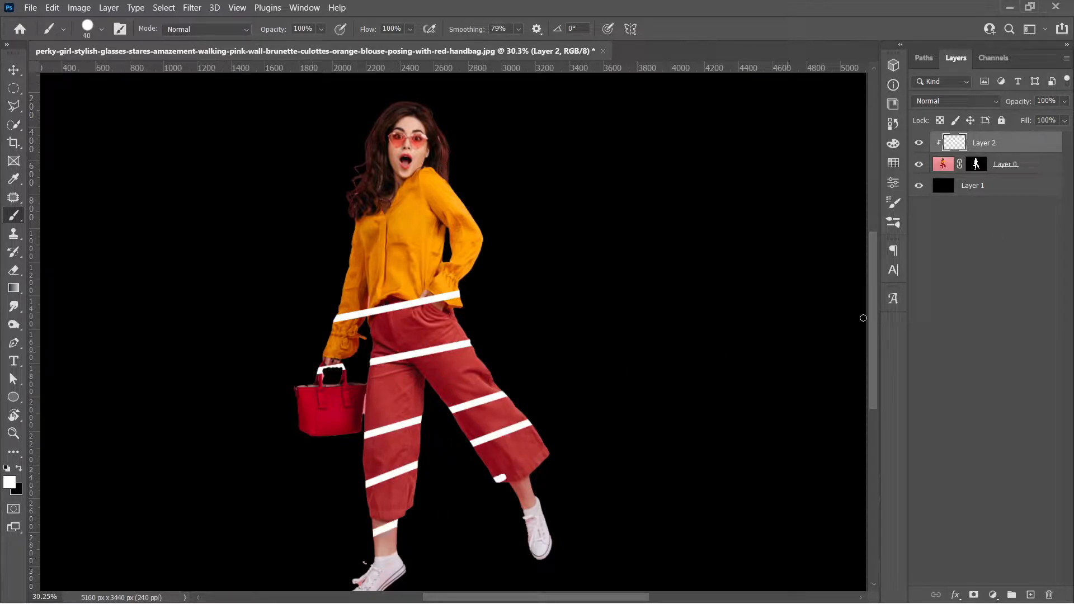
pyautogui.moveTo(269, 285); pyautogui.dragTo(752, 198)
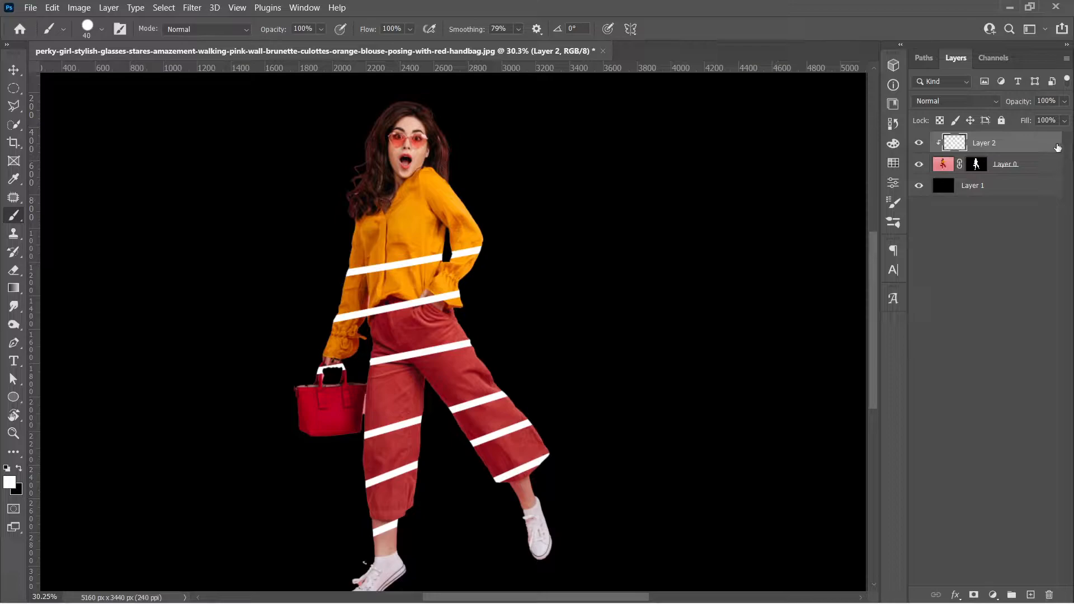
# Undo the white strokes across the woman and release Layer 2 from its clipping mask.
pyautogui.click(1016, 171)
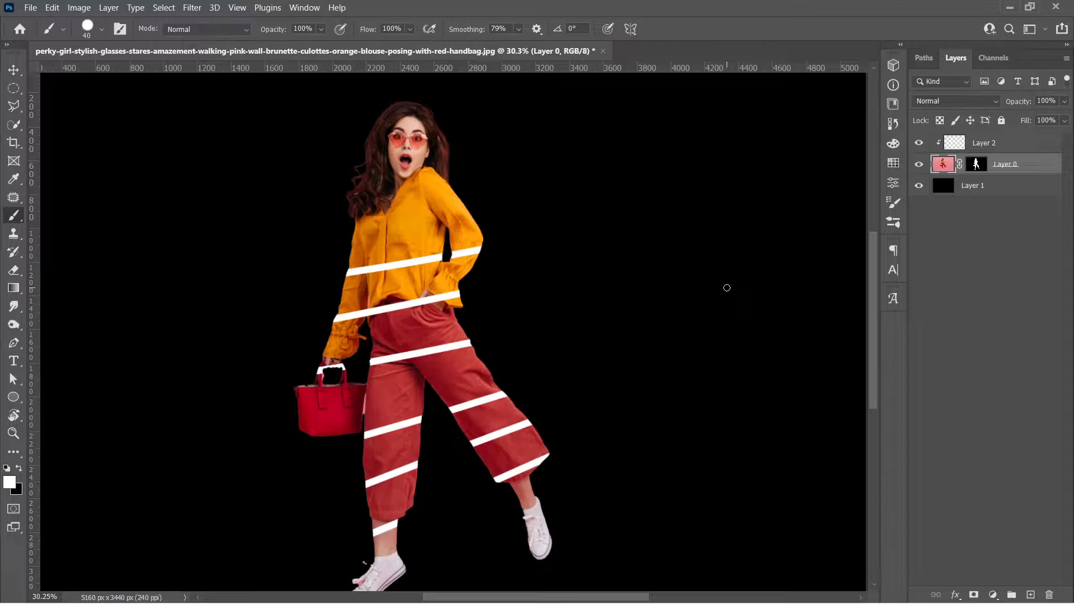
pyautogui.hotkey('ctrl', 'z')
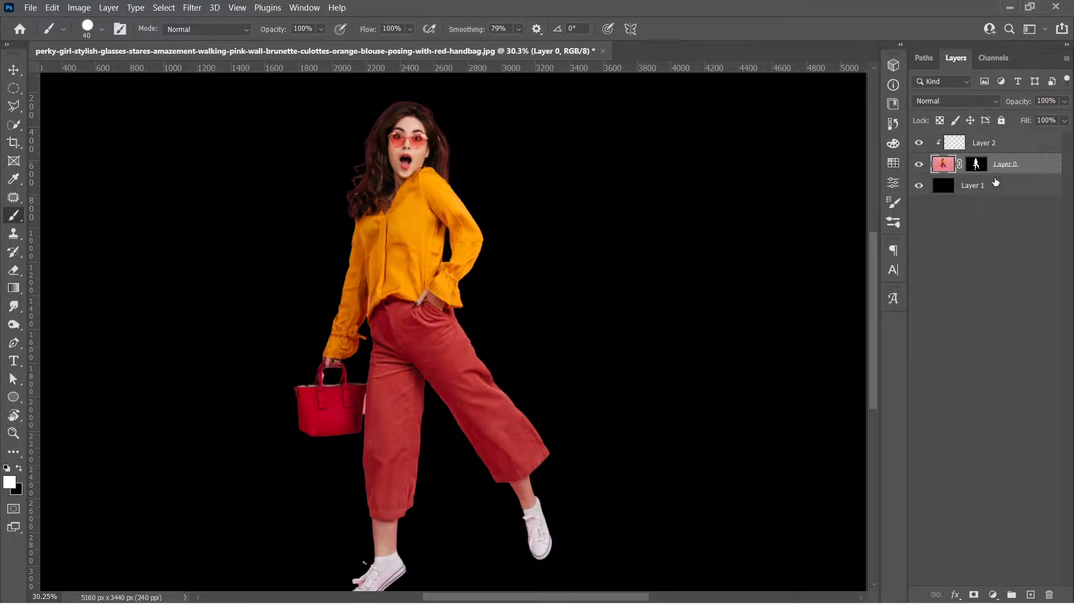
pyautogui.click(998, 146)
pyautogui.hotkey('ctrl', 'alt', 'g')
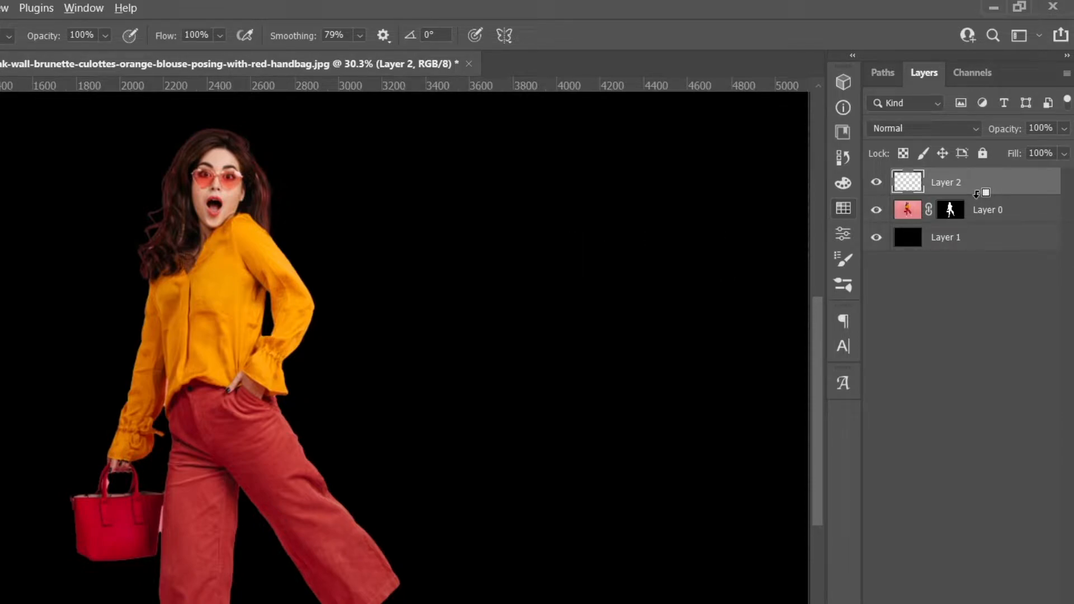
# Clip Layer 2 to Layer 0 and paint diagonal white brush lines that show only on the woman's blouse and trousers.
pyautogui.keyDown('alt'); pyautogui.click(977, 193); pyautogui.keyUp('alt')
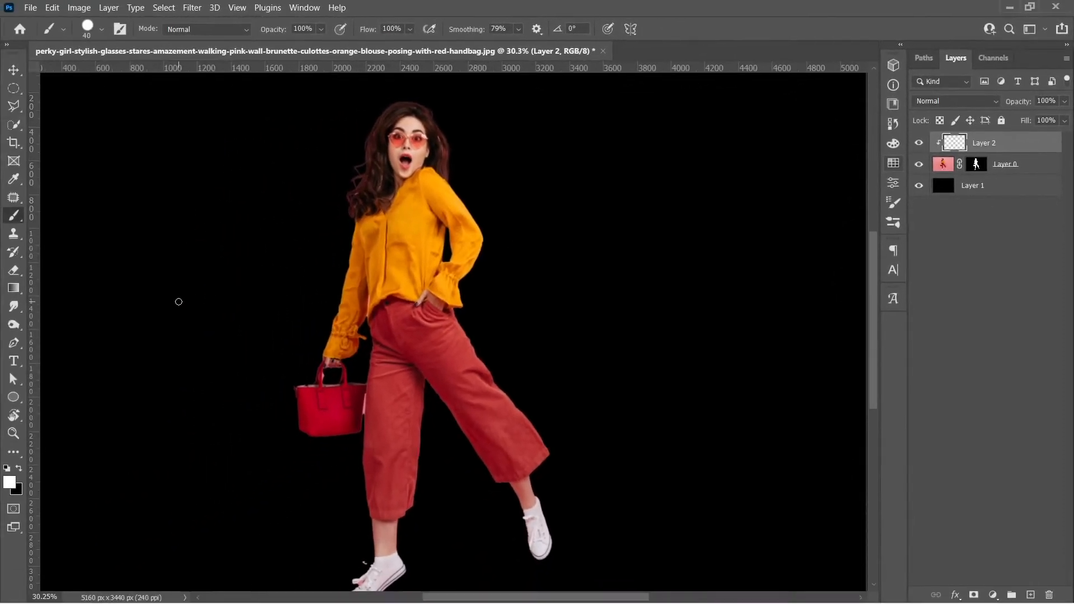
pyautogui.moveTo(229, 301); pyautogui.dragTo(495, 282)
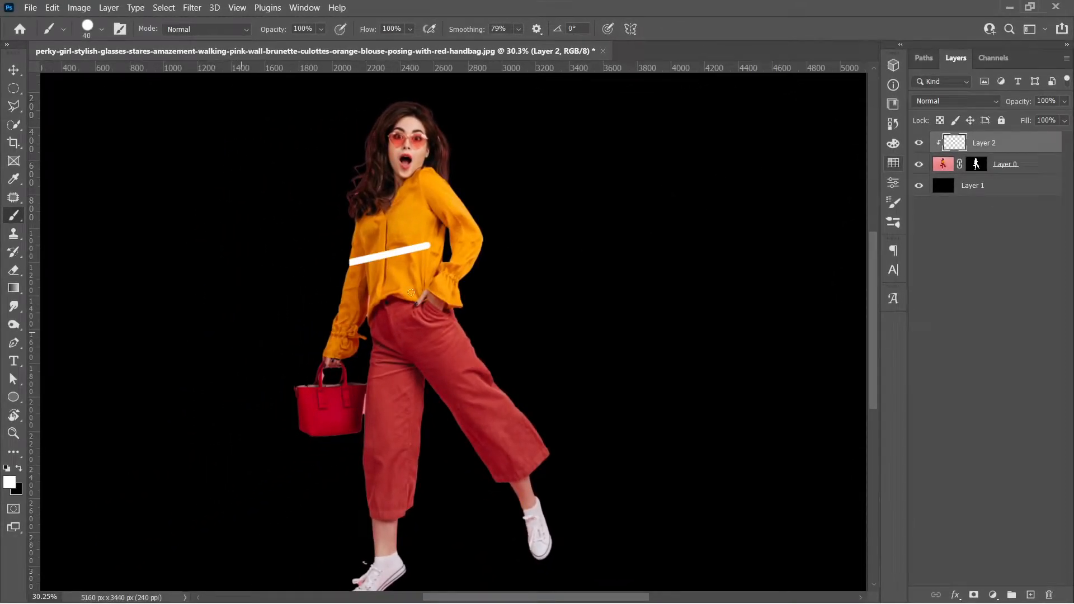
pyautogui.moveTo(345, 308); pyautogui.dragTo(468, 273)
pyautogui.moveTo(253, 359); pyautogui.dragTo(758, 236)
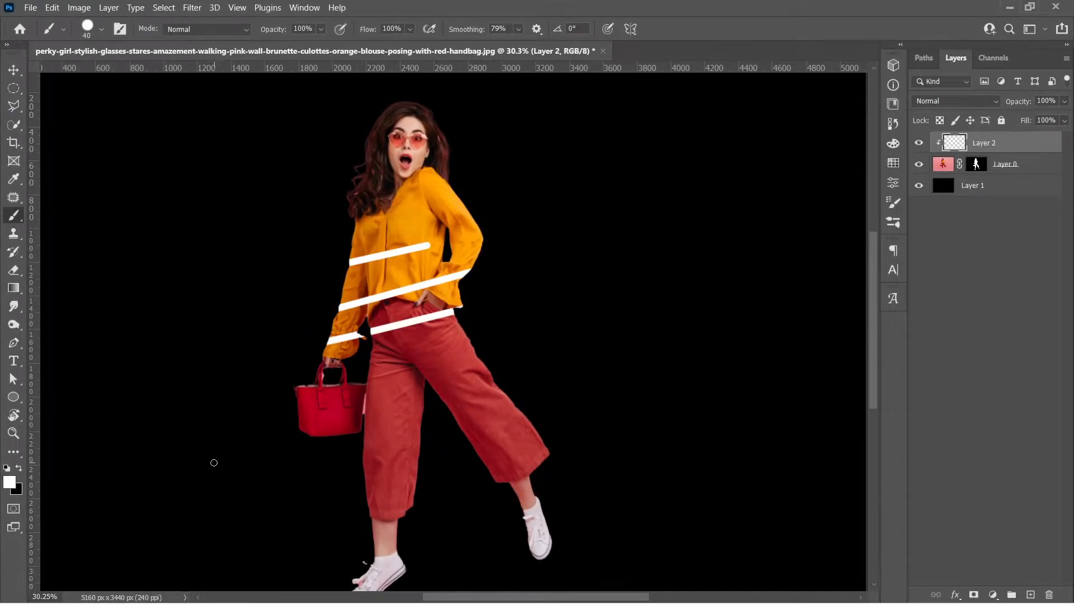
pyautogui.moveTo(214, 462); pyautogui.dragTo(764, 278)
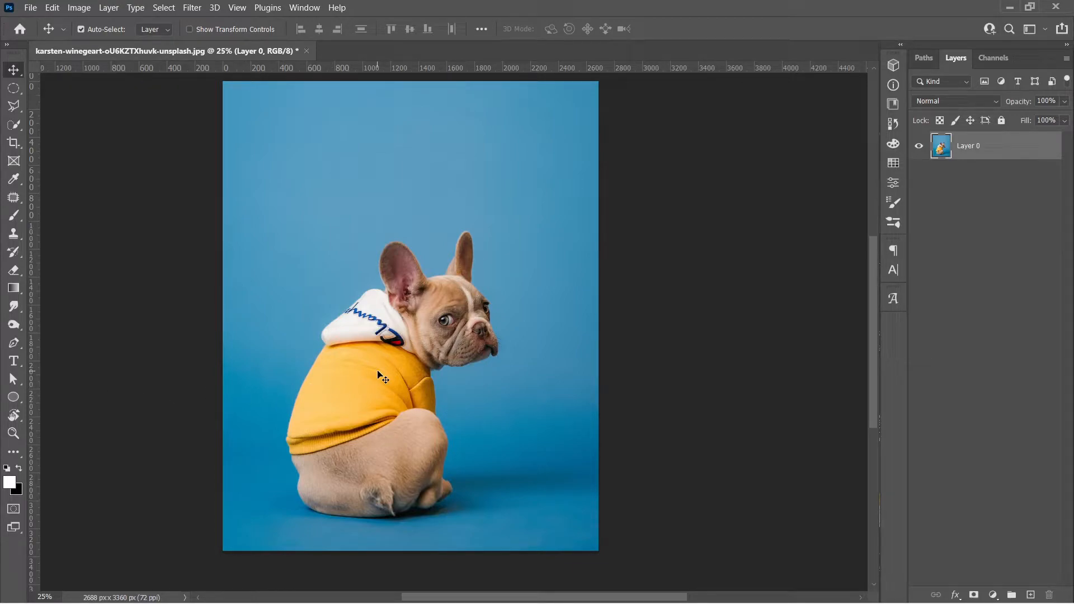
# Start a Pen tool path in Path mode and trace it around the dog's ears and the top of its head.
pyautogui.click(21, 345)
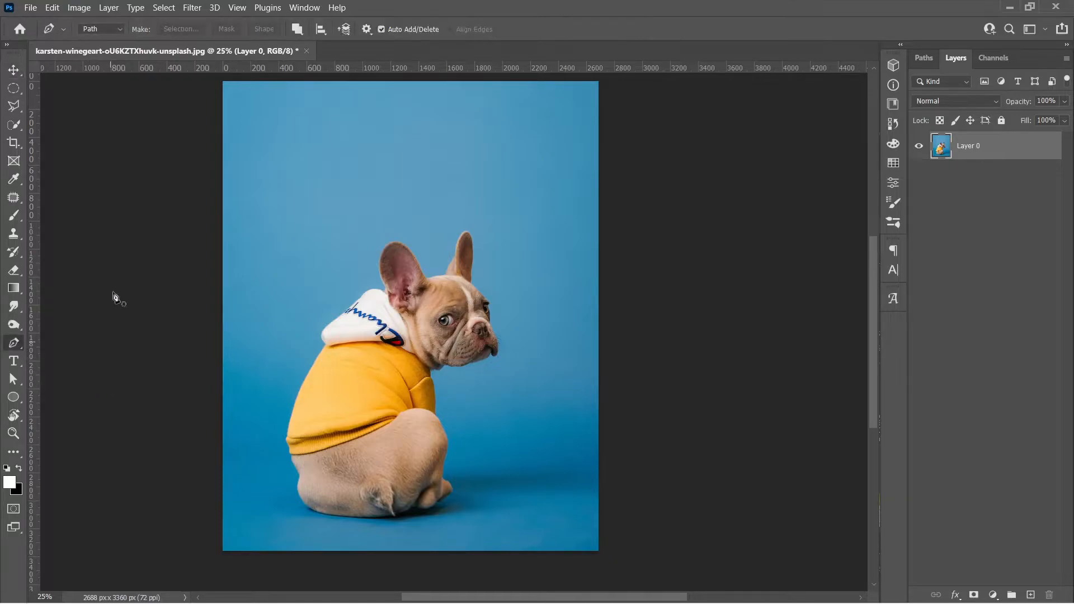
pyautogui.click(103, 26)
pyautogui.click(103, 53)
pyautogui.scroll(1, 455, 290)
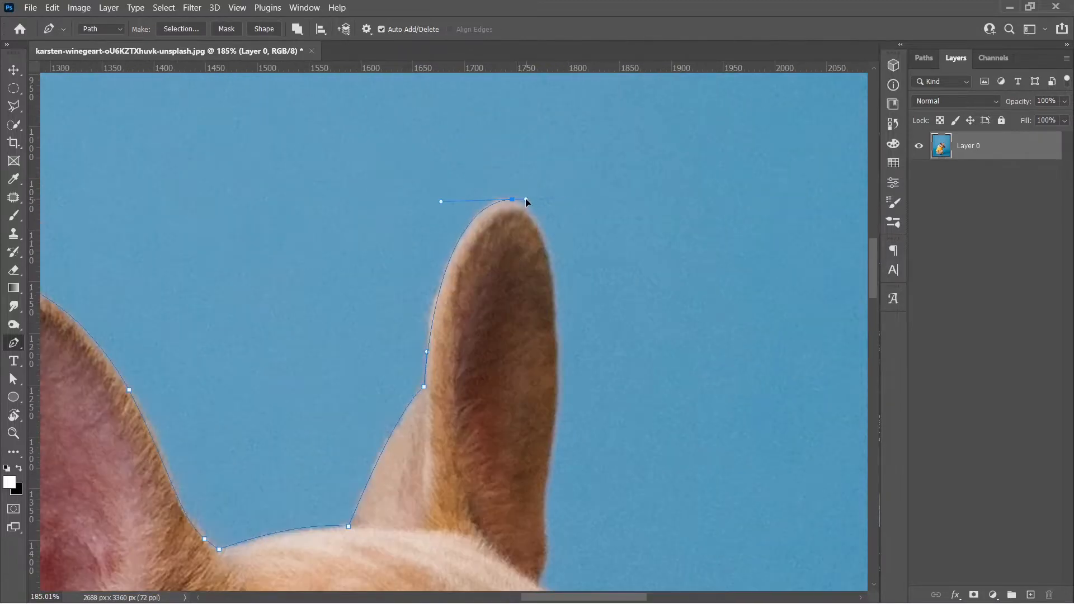
pyautogui.moveTo(545, 554); pyautogui.dragTo(508, 158)
pyautogui.click(566, 262)
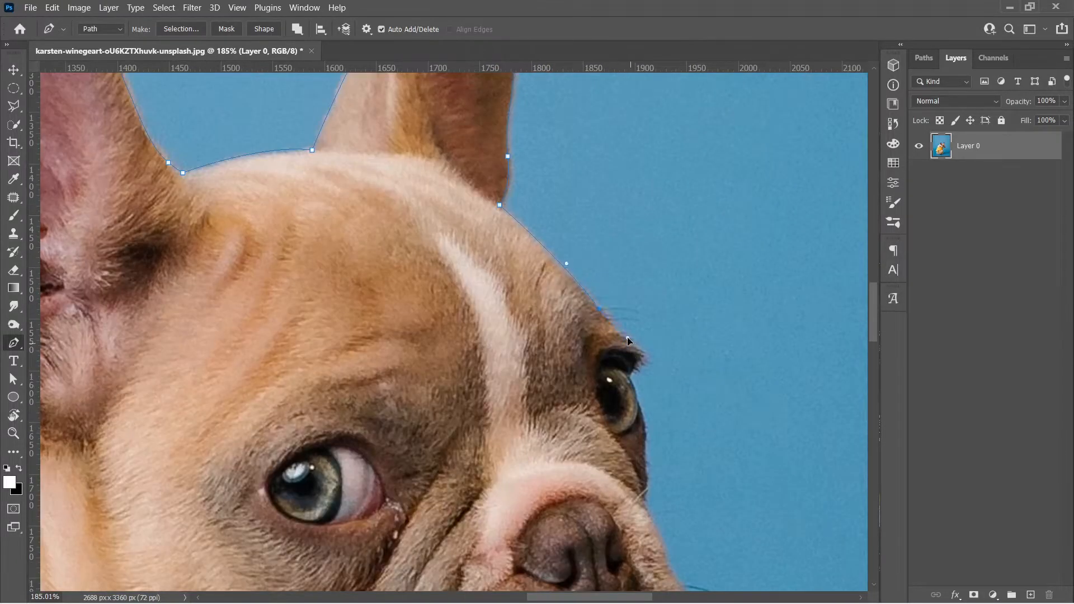
# Continue the path along the dog's brow, muzzle, chin and neck until it encloses the whole head.
pyautogui.moveTo(610, 350); pyautogui.dragTo(562, 159)
pyautogui.click(604, 226)
pyautogui.moveTo(609, 287); pyautogui.dragTo(616, 299)
pyautogui.moveTo(581, 418); pyautogui.dragTo(602, 413)
pyautogui.click(598, 312)
pyautogui.moveTo(560, 358); pyautogui.dragTo(544, 364)
pyautogui.click(432, 392)
pyautogui.click(446, 377)
pyautogui.moveTo(432, 392)
pyautogui.mouseDown()
pyautogui.moveTo(553, 353)
pyautogui.moveTo(602, 360)
pyautogui.mouseUp()
pyautogui.click(526, 353)
pyautogui.click(446, 384)
pyautogui.moveTo(336, 112); pyautogui.dragTo(571, 587)
pyautogui.moveTo(394, 406); pyautogui.dragTo(373, 393)
# Add a vector mask to Layer 0 from the head path, hiding the body and blue background.
pyautogui.scroll(-4, 570, 361)
pyautogui.scroll(3, 610, 426)
pyautogui.moveTo(680, 457); pyautogui.dragTo(599, 427)
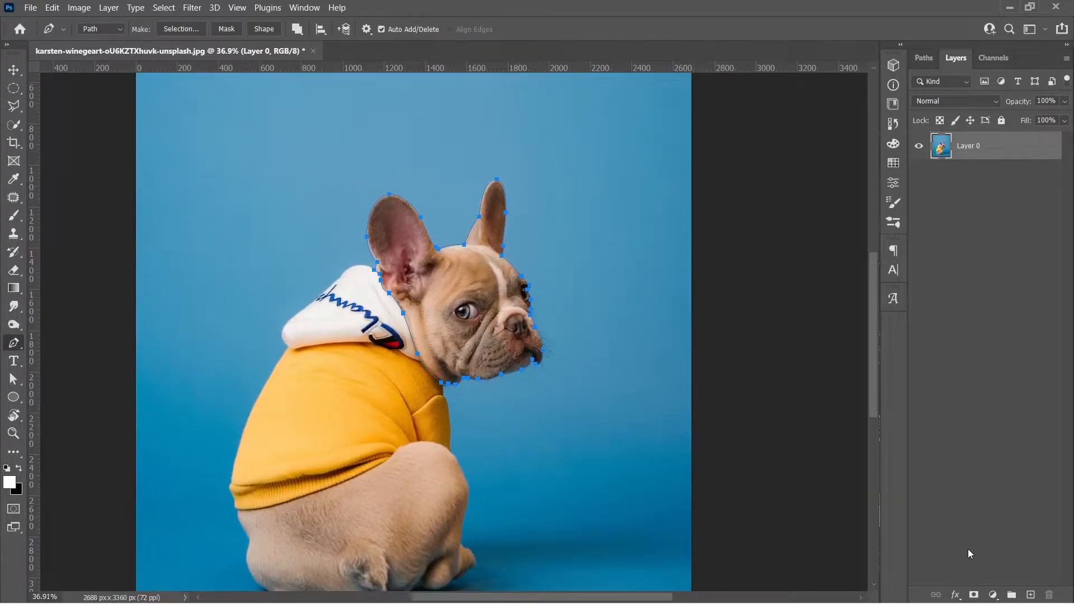
pyautogui.click(974, 597)
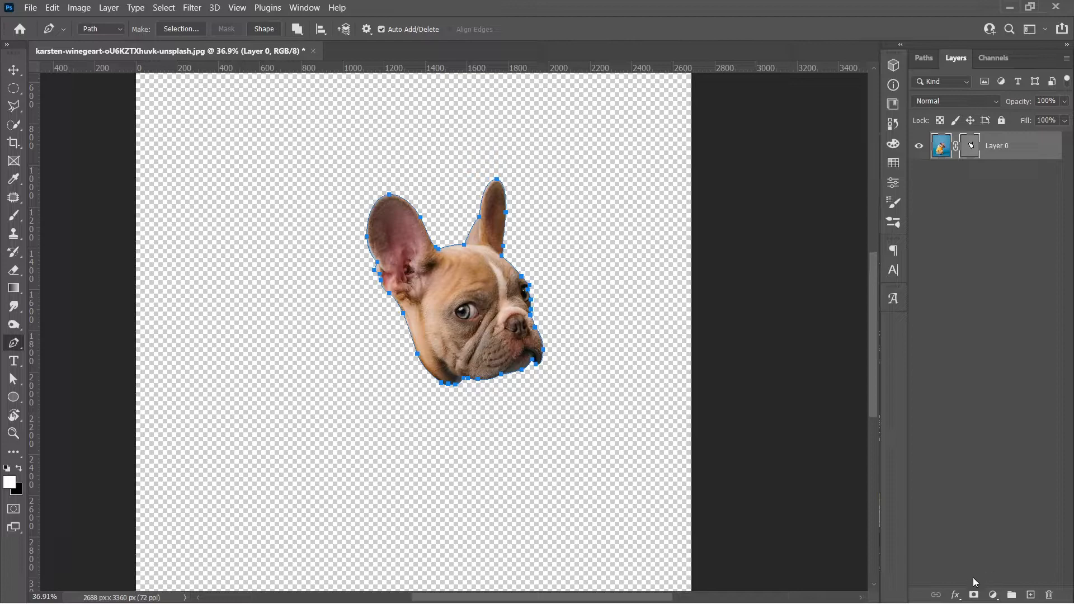
# Select Layer 0's vector mask, try a brush stroke across the dog's face, and undo it.
pyautogui.click(971, 155)
pyautogui.click(971, 155)
pyautogui.click(971, 155)
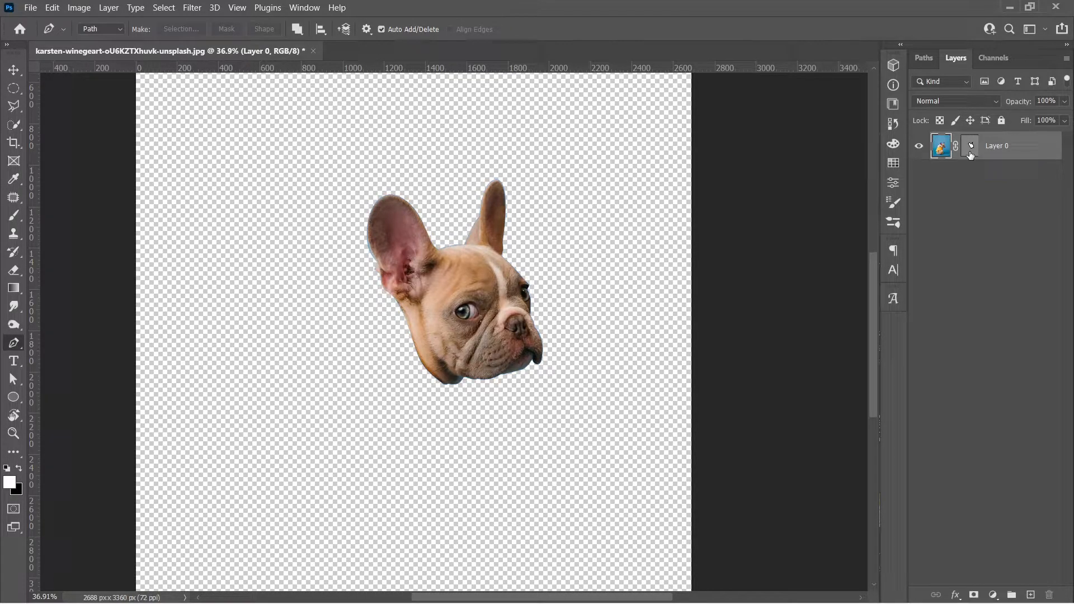
pyautogui.click(968, 155)
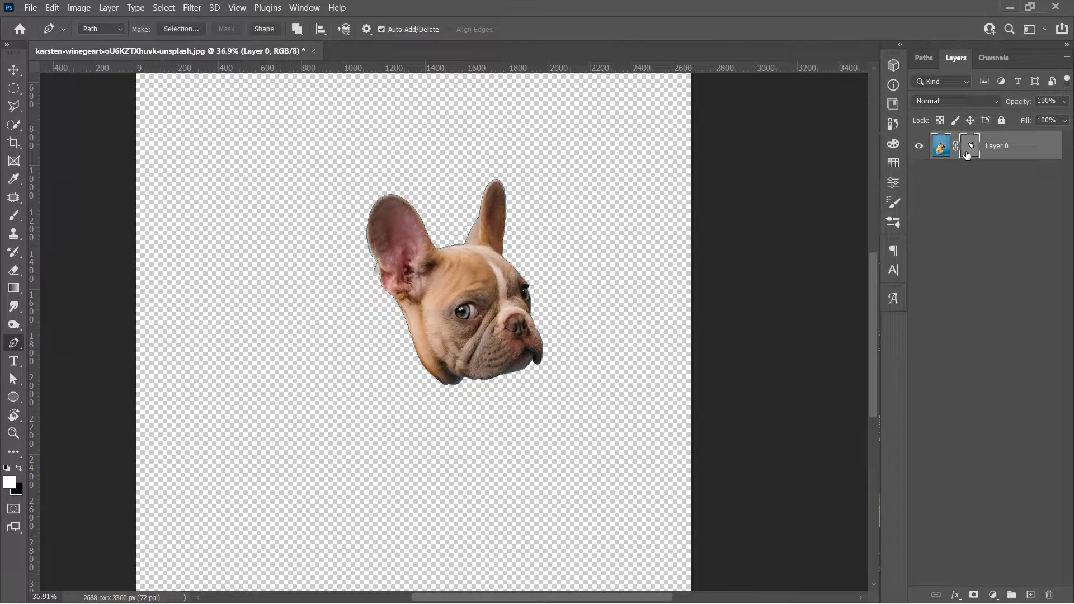
pyautogui.press('b')
pyautogui.moveTo(418, 339); pyautogui.dragTo(624, 291)
pyautogui.hotkey('ctrl', 'z')
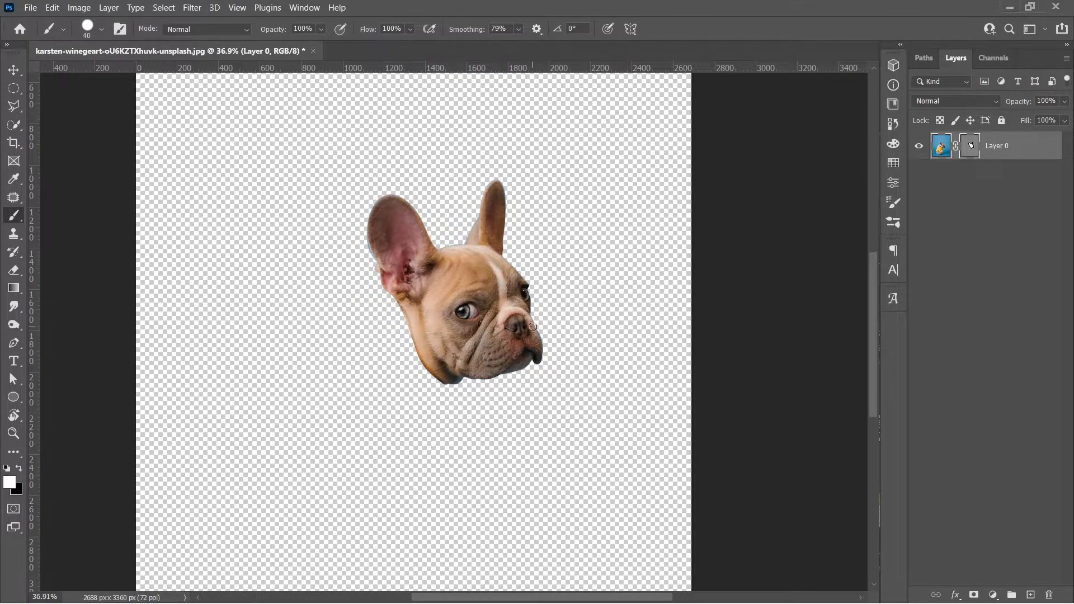
pyautogui.scroll(1, 532, 327)
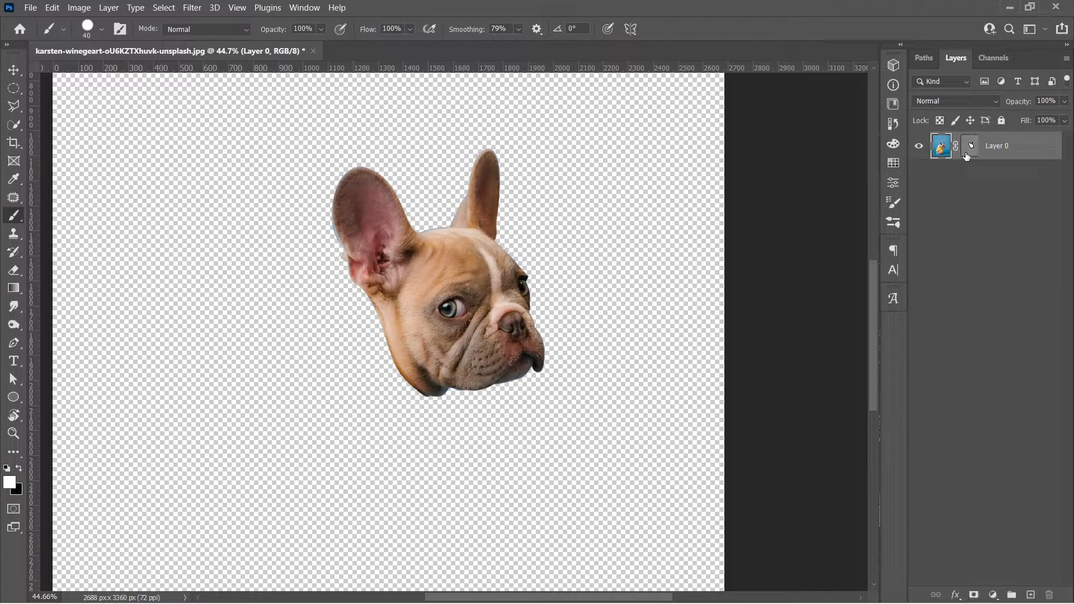
# With the Direct Selection tool, move the vector mask's anchor points at the neck outward over the hood and sweatshirt.
pyautogui.click(13, 380)
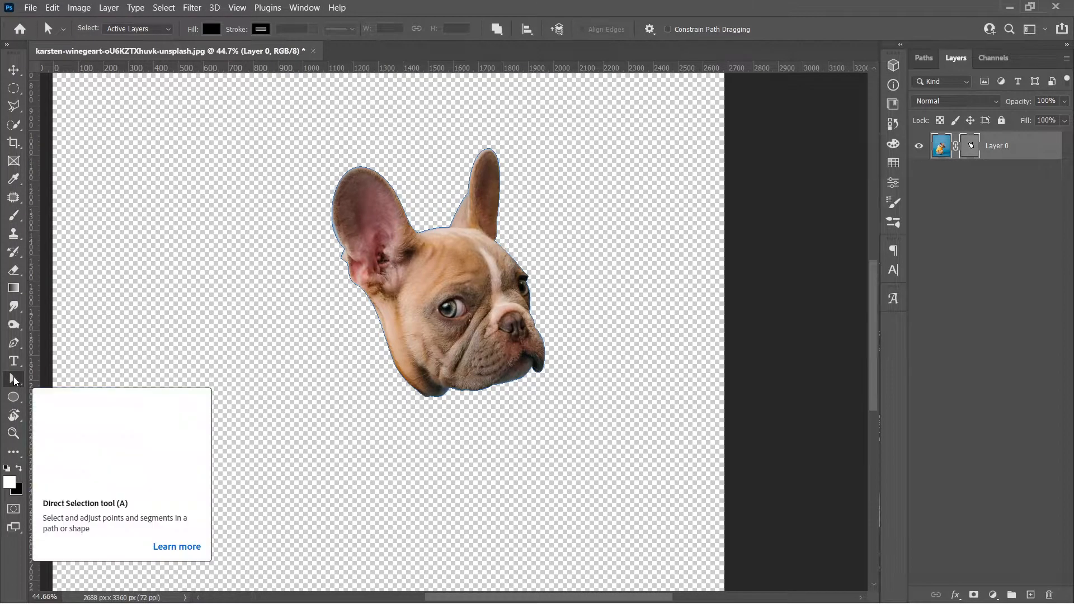
pyautogui.rightClick(14, 380)
pyautogui.click(89, 393)
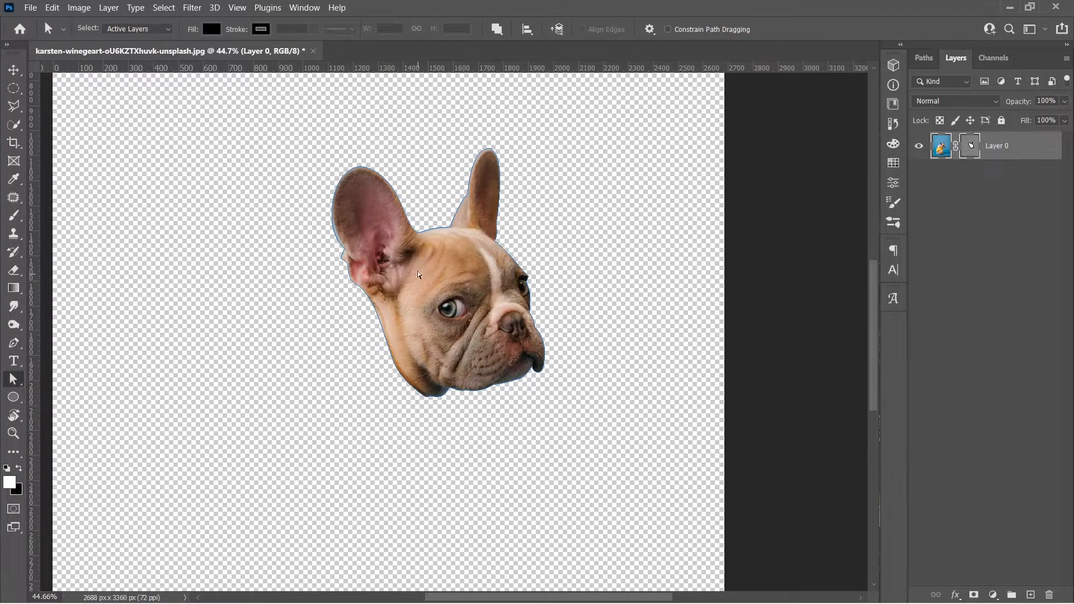
pyautogui.scroll(4, 419, 274)
pyautogui.click(411, 229)
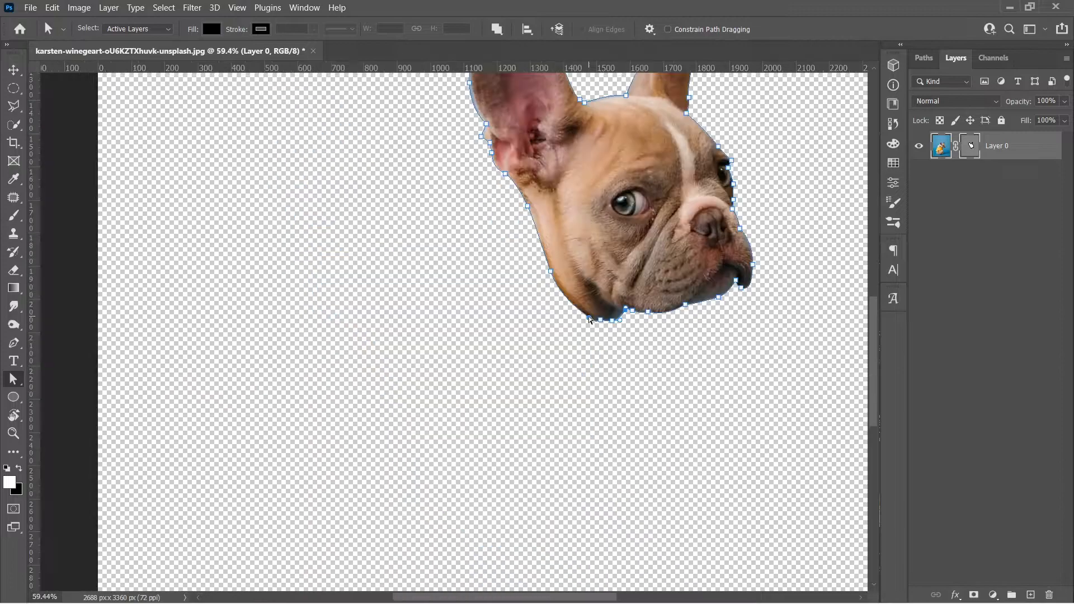
pyautogui.moveTo(589, 317); pyautogui.dragTo(520, 407)
pyautogui.moveTo(550, 271); pyautogui.dragTo(455, 219)
# Add an anchor point to the mask path with the Pen tool and extend its edge over more of the white hood and sweatshirt.
pyautogui.press('p')
pyautogui.click(468, 238)
pyautogui.moveTo(436, 266); pyautogui.dragTo(381, 265)
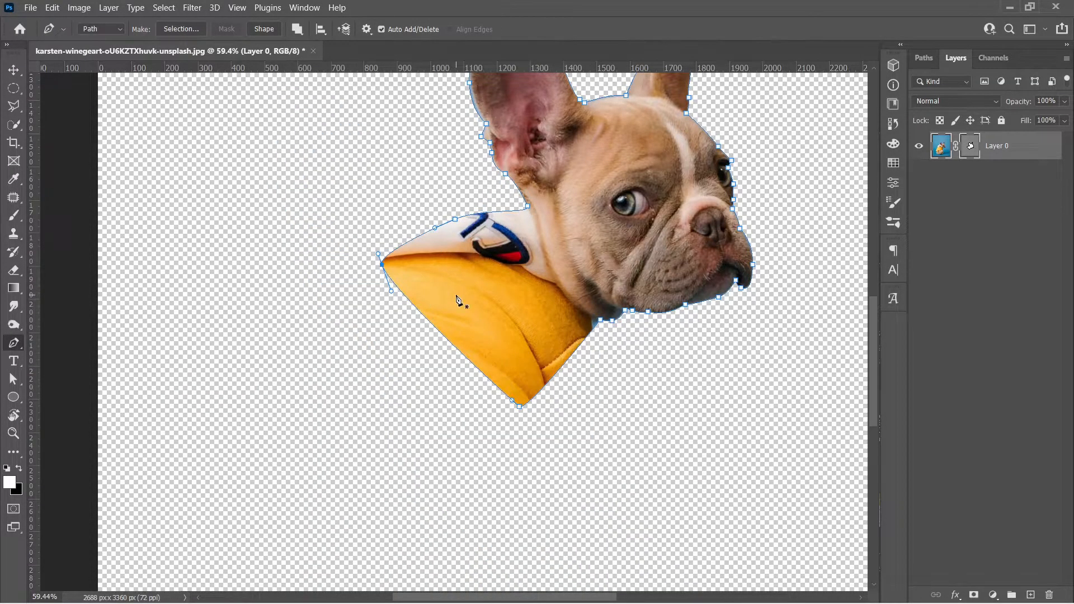
pyautogui.scroll(-5, 454, 296)
pyautogui.scroll(1, 513, 305)
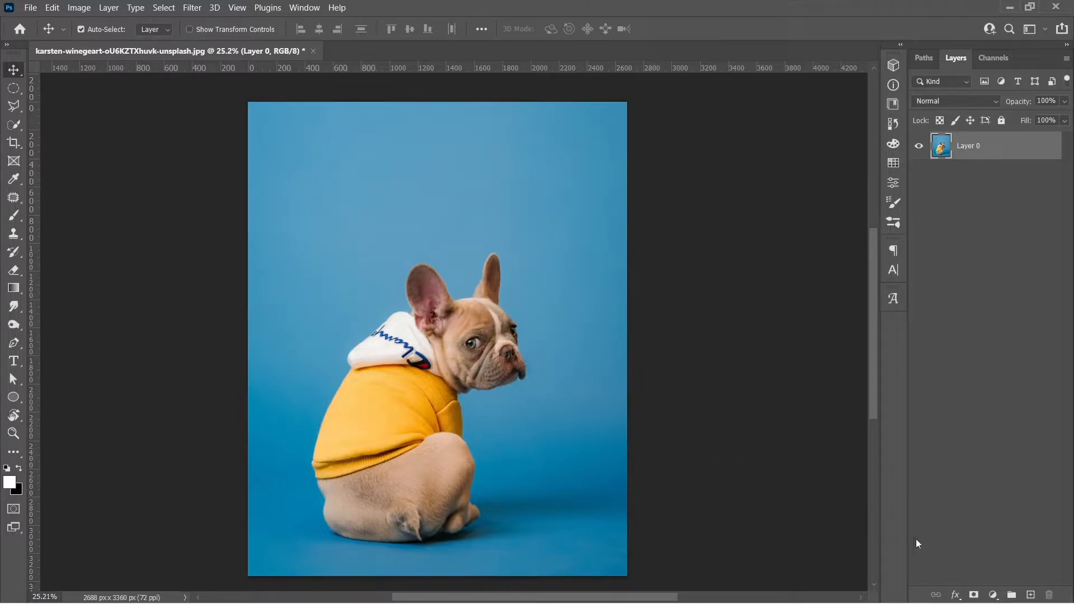
# Add a Hue/Saturation adjustment layer above the unmasked dog photo and view its mask and adjustment settings.
pyautogui.click(993, 596)
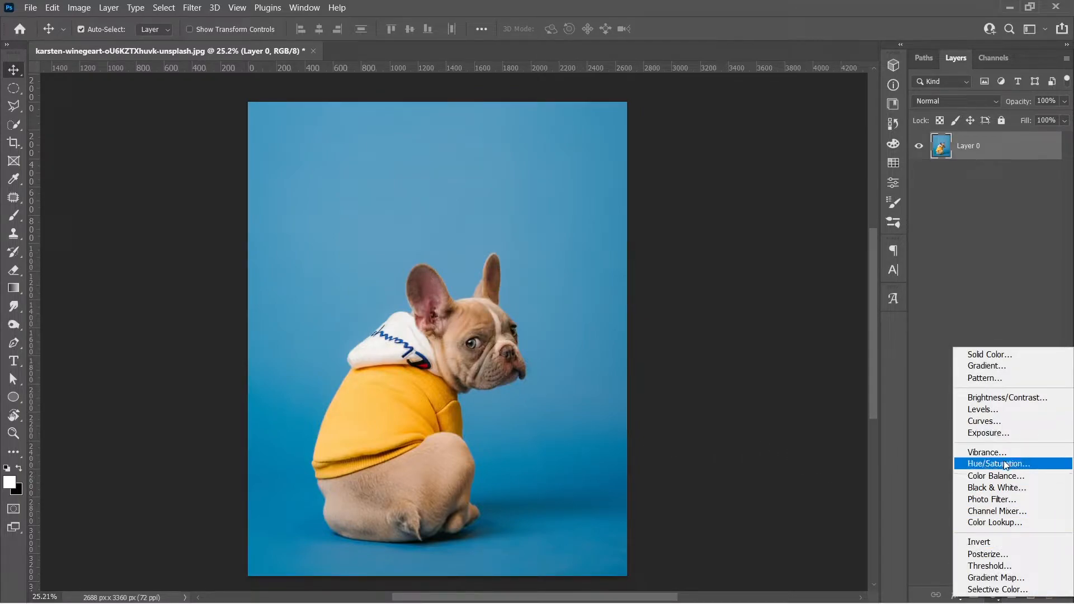
pyautogui.click(1007, 466)
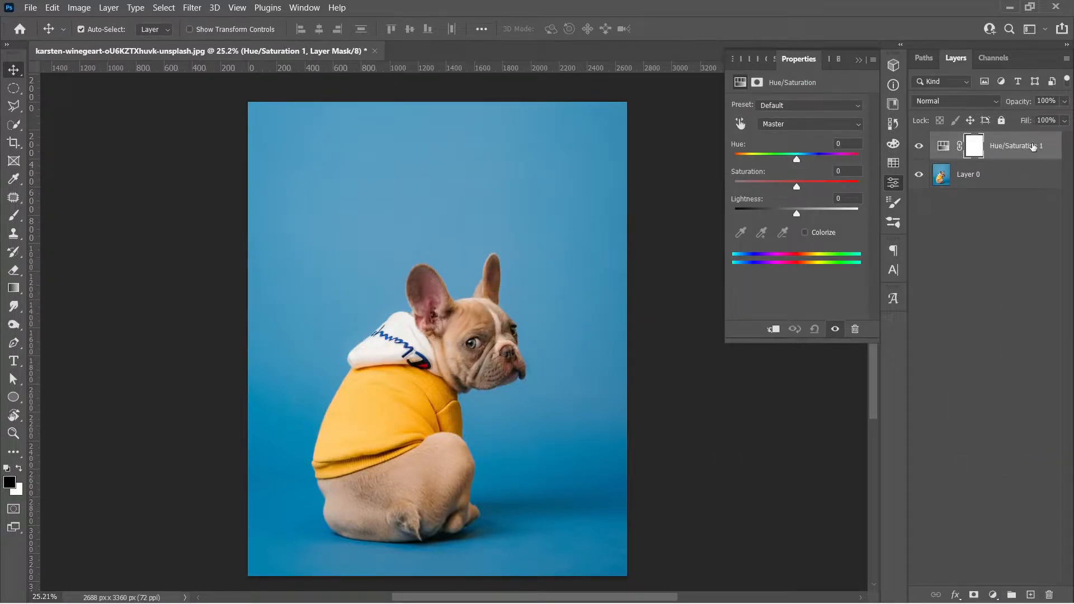
pyautogui.click(975, 150)
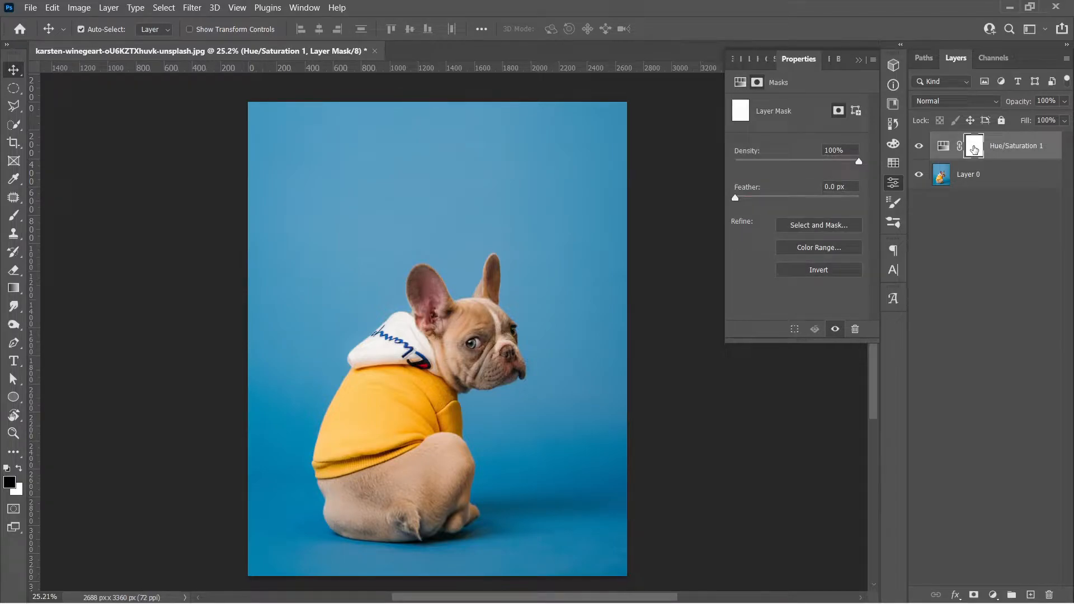
pyautogui.click(944, 149)
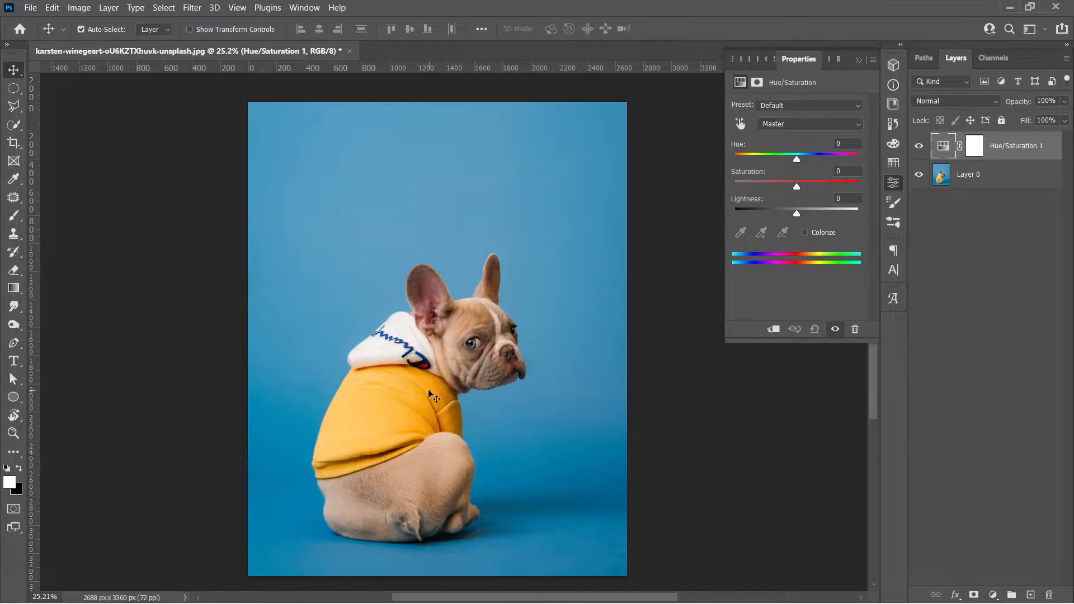
pyautogui.moveTo(797, 158)
pyautogui.mouseDown()
pyautogui.moveTo(822, 158)
pyautogui.moveTo(797, 159)
pyautogui.mouseUp()
# Select the dog's yellow sweatshirt with the Quick Selection tool and make the Hue/Saturation 1 layer mask active.
pyautogui.press('ctrl')
pyautogui.scroll(2, 416, 462)
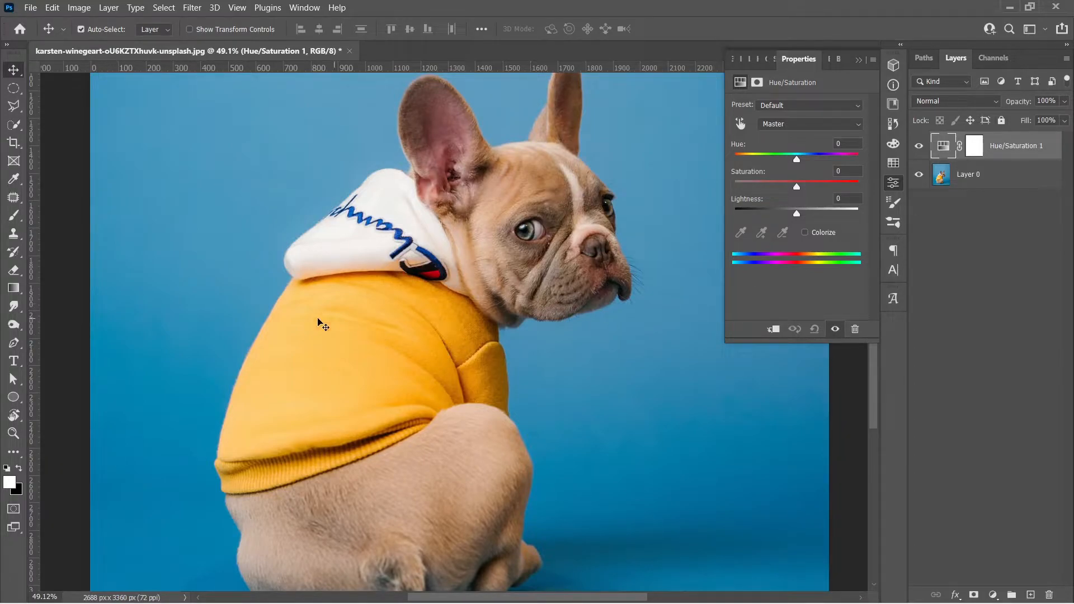
pyautogui.click(13, 124)
pyautogui.moveTo(256, 477); pyautogui.dragTo(319, 391)
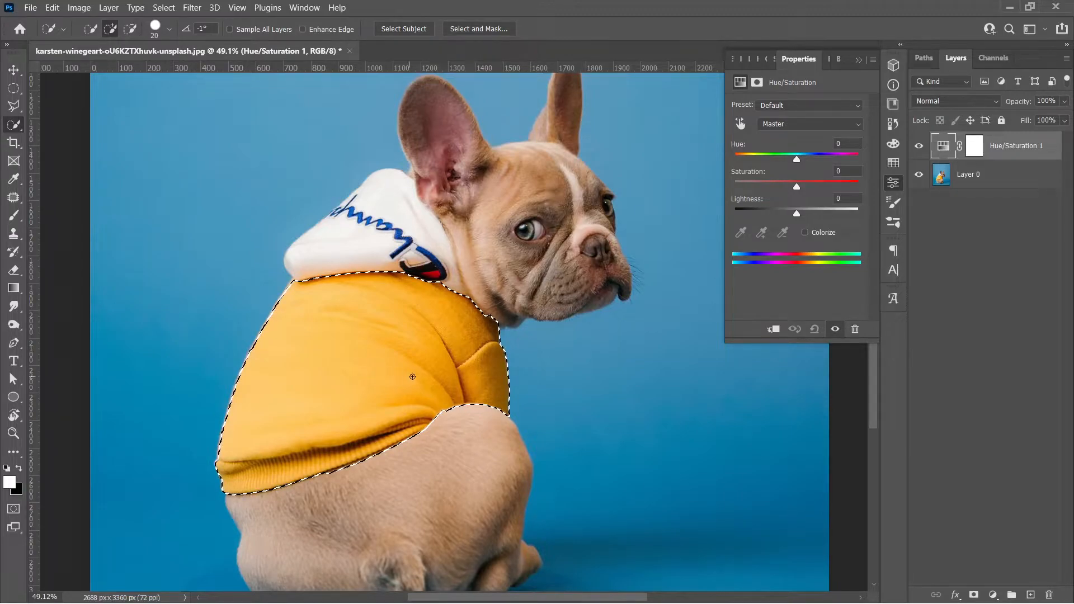
pyautogui.click(975, 147)
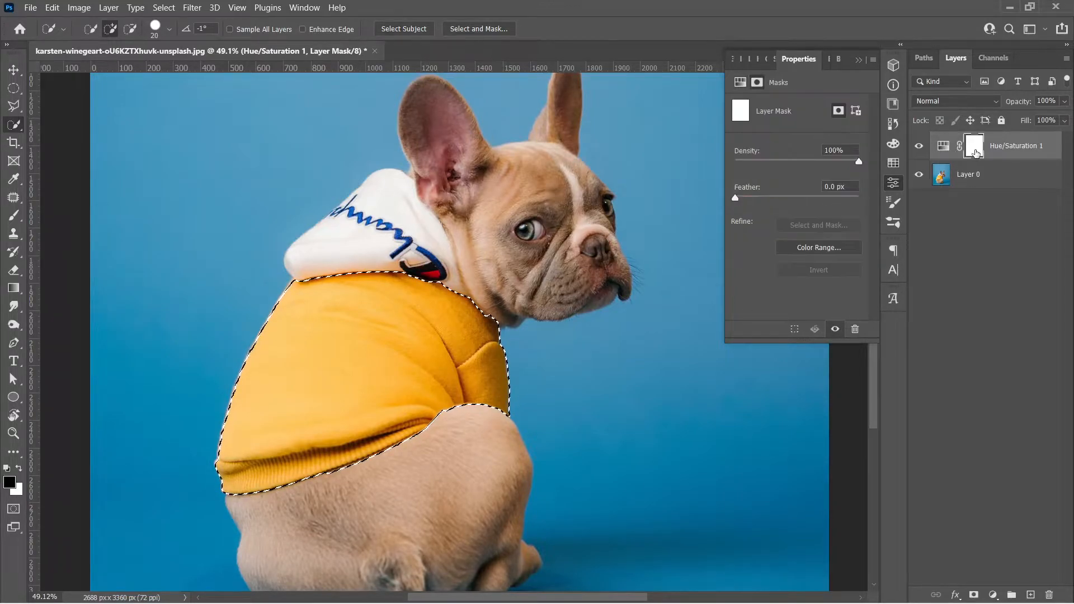
pyautogui.click(859, 59)
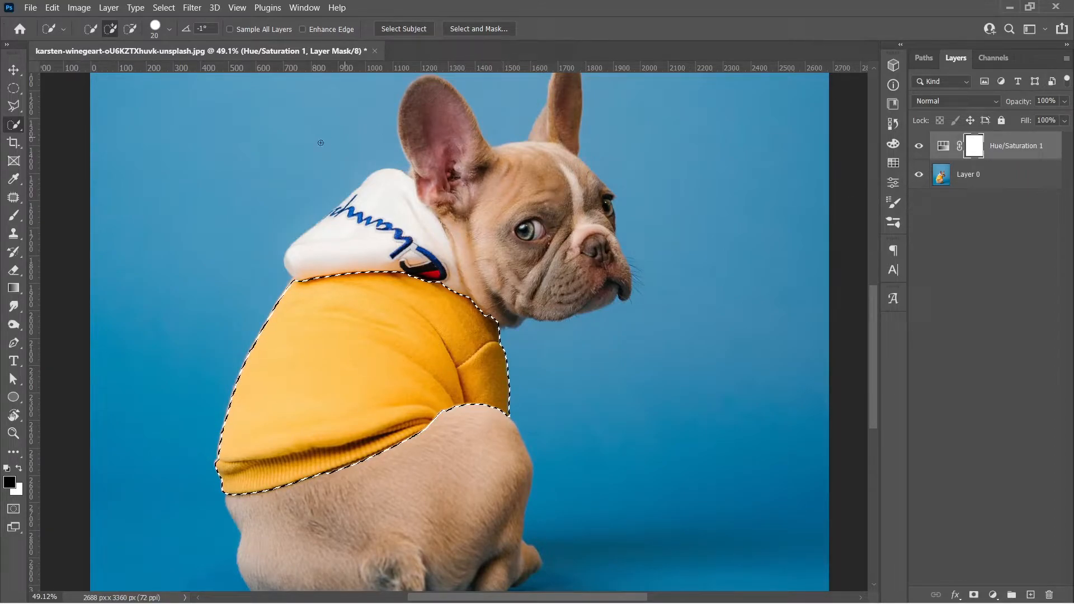
# Invert the sweatshirt selection, fill the Hue/Saturation 1 mask with black outside the sweatshirt, and deselect.
pyautogui.scroll(-5, 423, 510)
pyautogui.scroll(1, 470, 411)
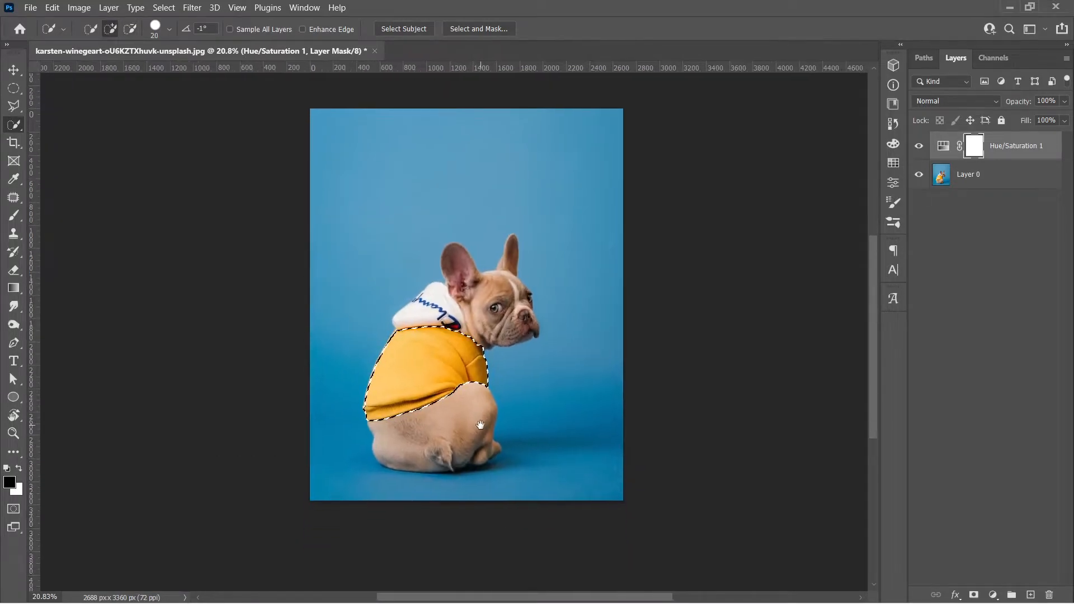
pyautogui.scroll(2, 467, 406)
pyautogui.scroll(-1, 476, 381)
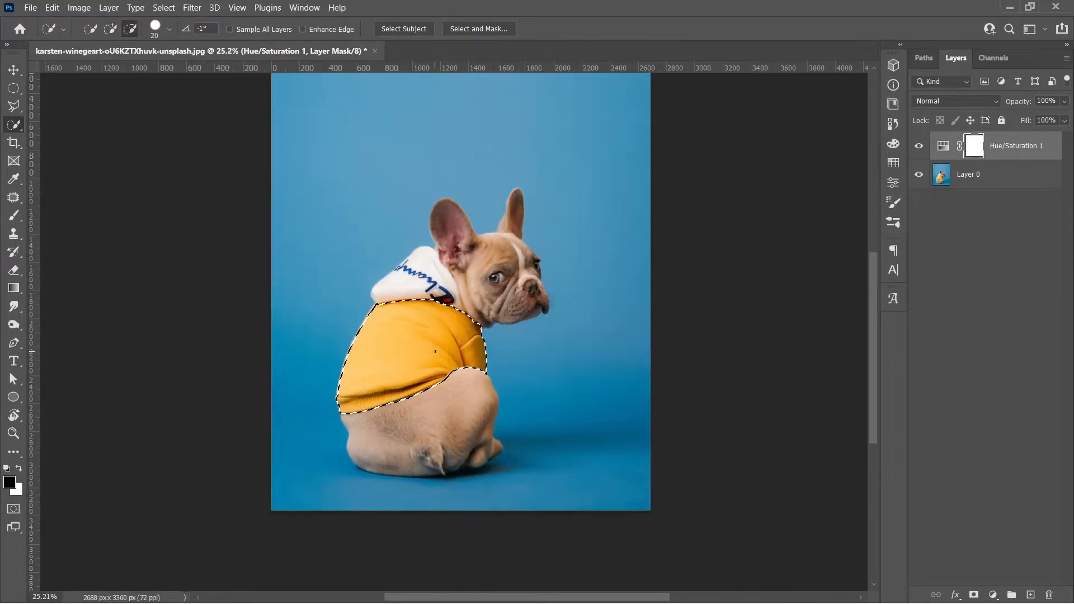
pyautogui.moveTo(482, 361); pyautogui.dragTo(476, 404)
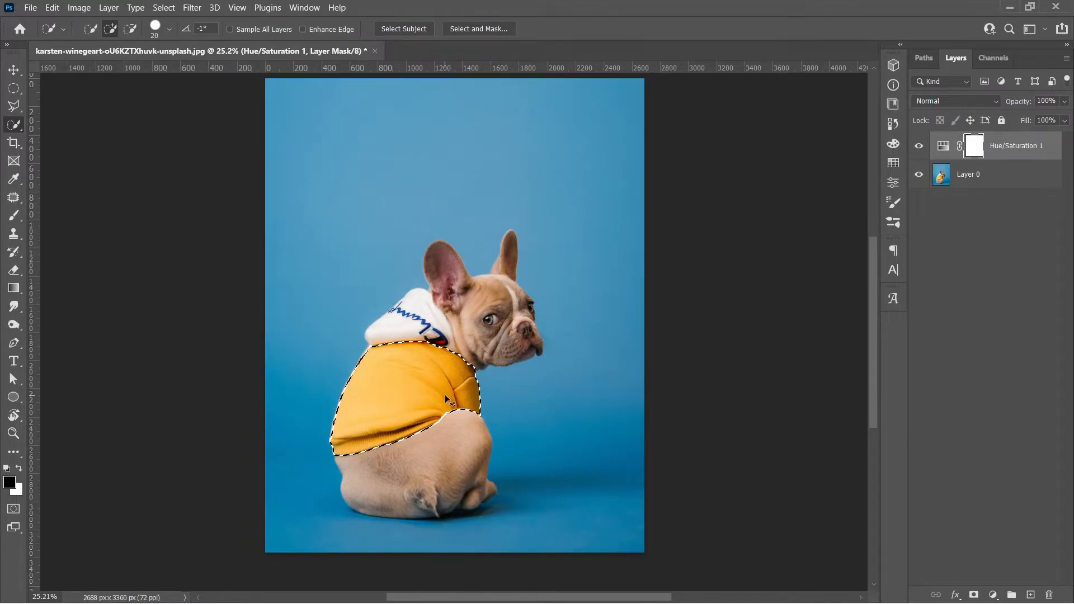
pyautogui.hotkey('ctrl', 'shift', 'i')
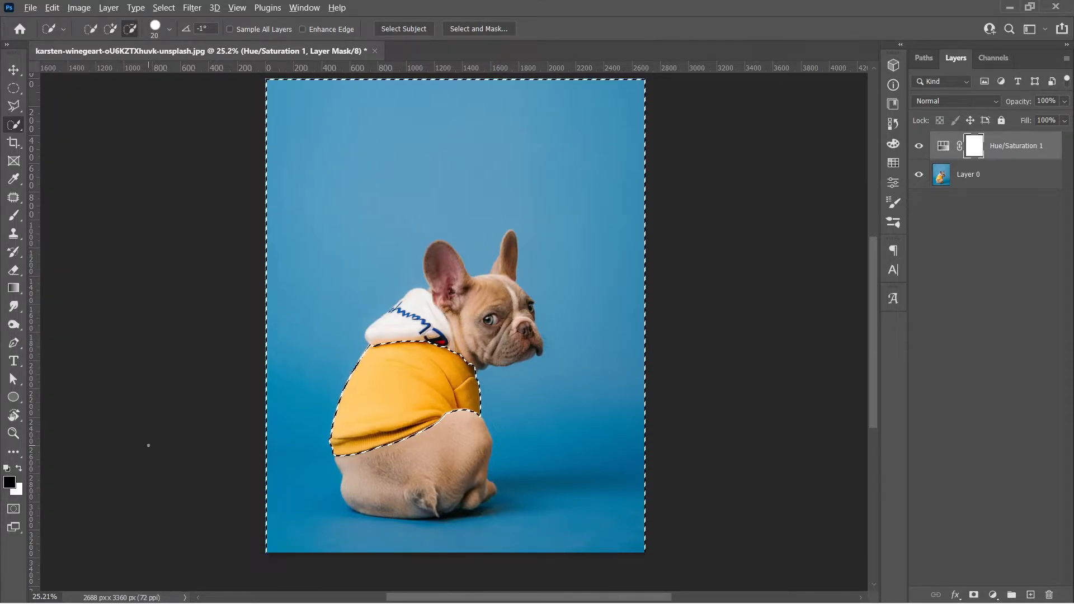
pyautogui.hotkey('alt', 'BackSpace')
pyautogui.hotkey('ctrl', 'd')
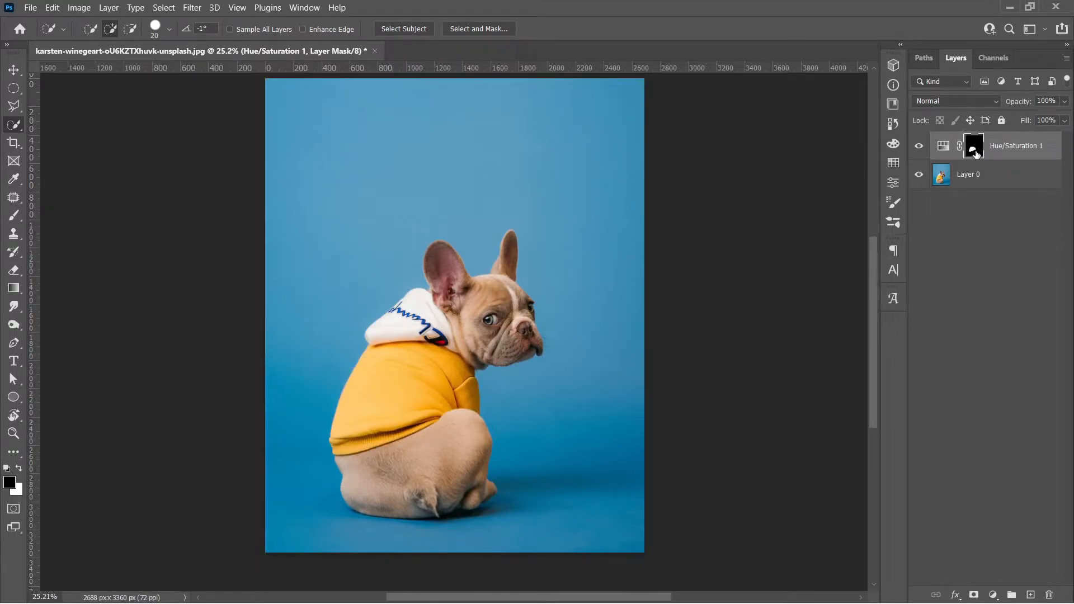
# Load and clear the Hue/Saturation 1 mask's selection, and set the Hue to -20 to recolour the sweatshirt orange.
pyautogui.keyDown('ctrl'); pyautogui.click(973, 154); pyautogui.keyUp('ctrl')
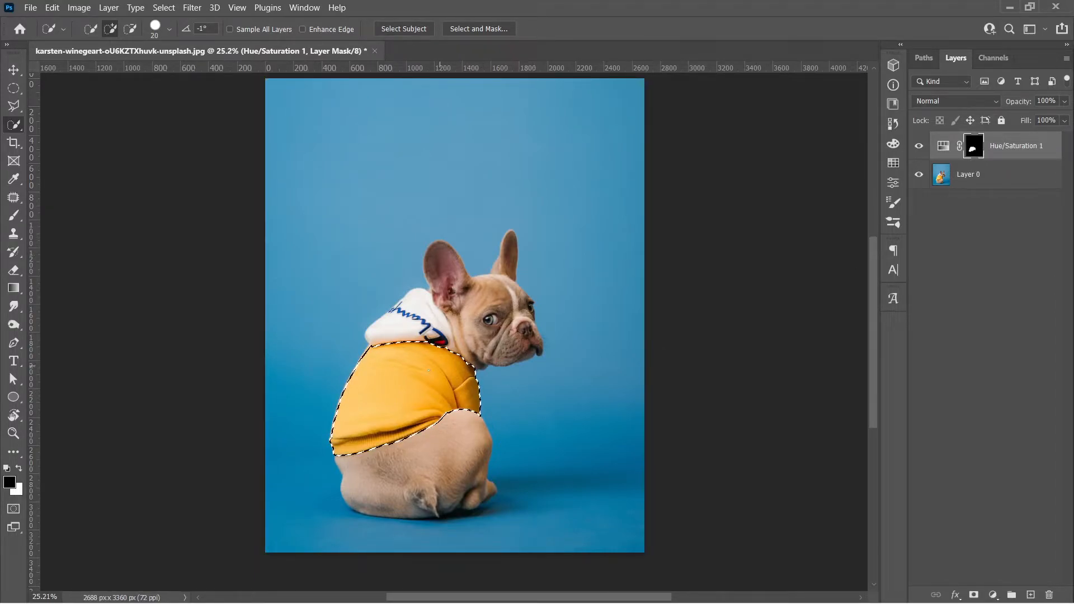
pyautogui.hotkey('ctrl', 'd')
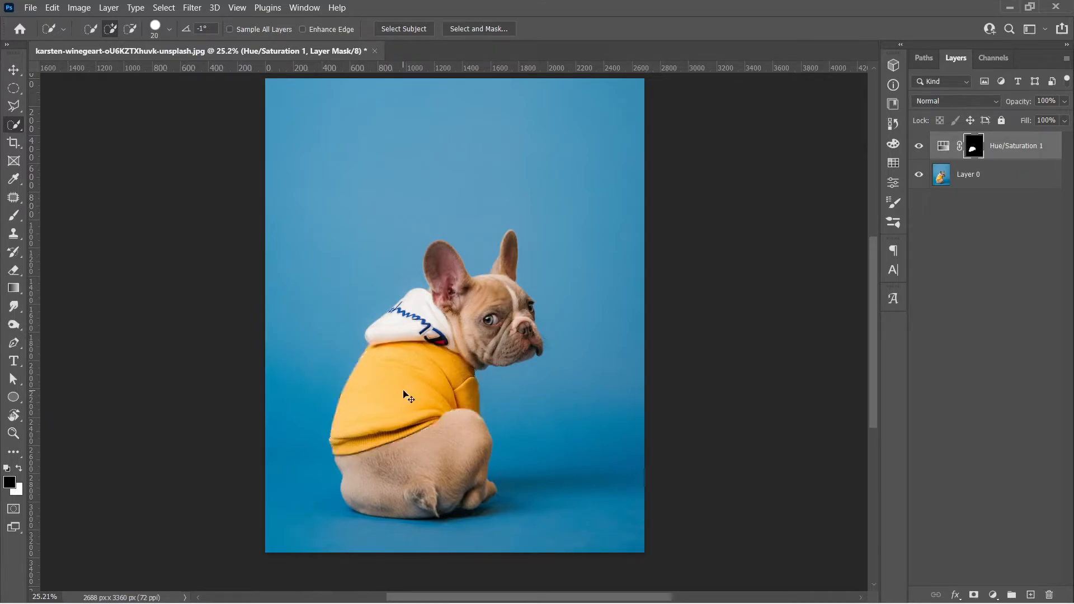
pyautogui.doubleClick(943, 151)
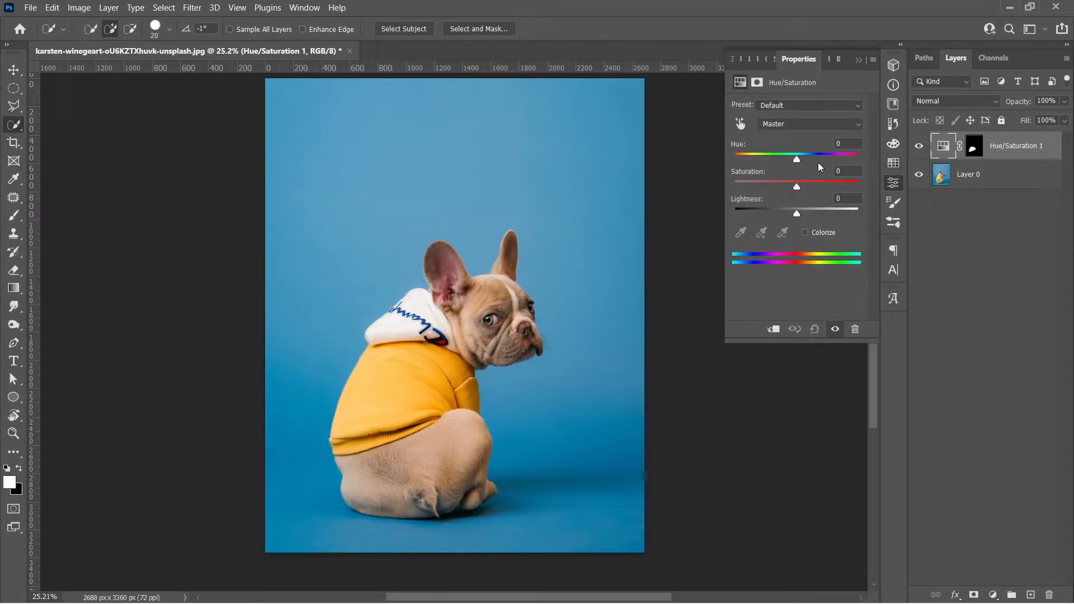
pyautogui.moveTo(798, 162)
pyautogui.mouseDown()
pyautogui.moveTo(825, 160)
pyautogui.moveTo(781, 160)
pyautogui.moveTo(856, 159)
pyautogui.moveTo(766, 160)
pyautogui.moveTo(785, 159)
pyautogui.mouseUp()
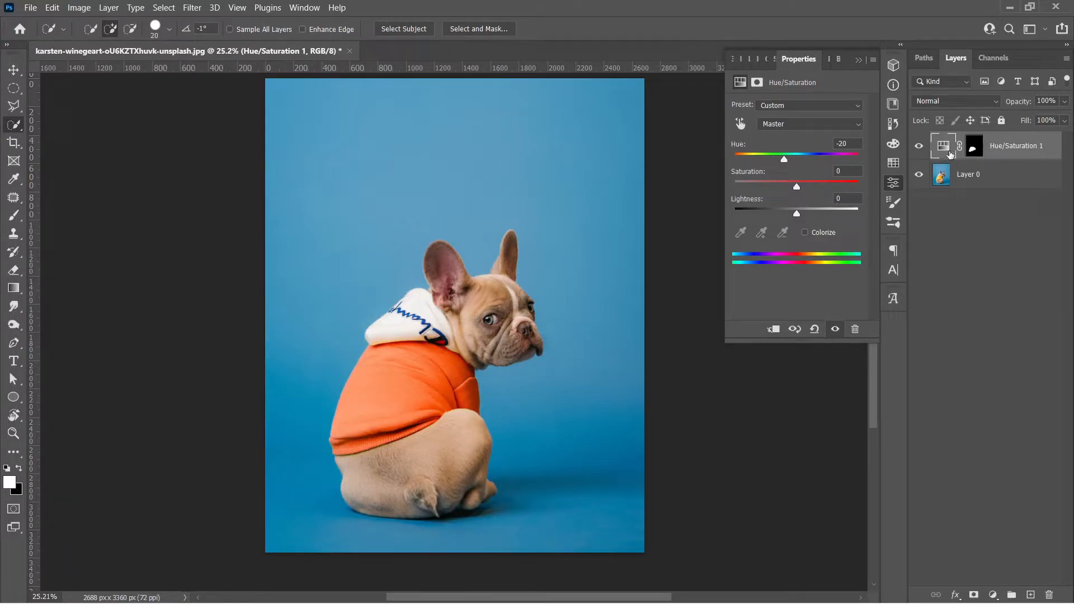
# Merge the Hue/Saturation 1 adjustment layer down into Layer 0.
pyautogui.click(859, 60)
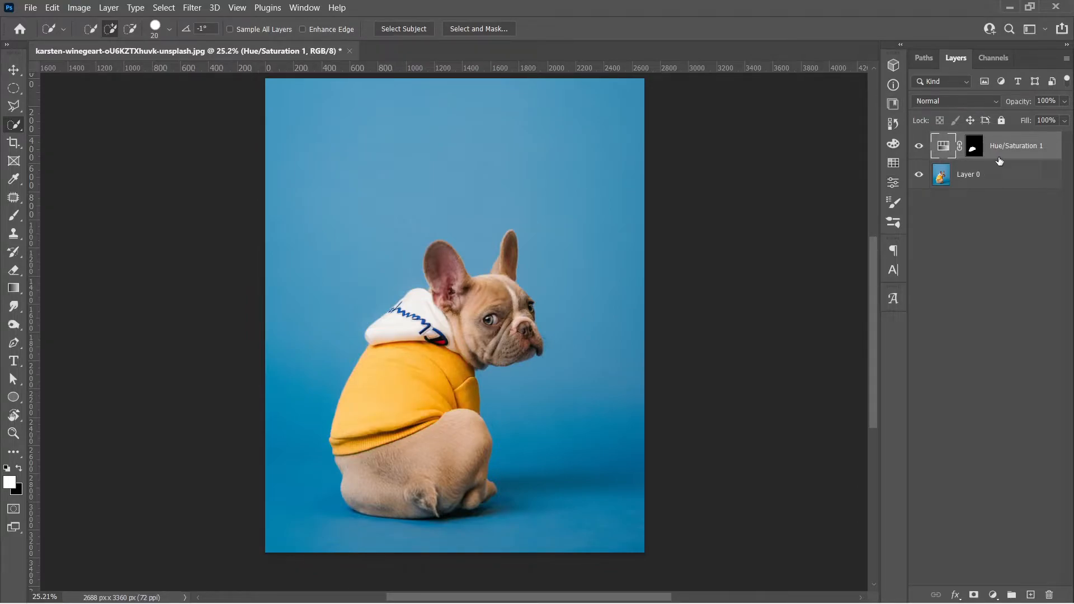
pyautogui.hotkey('ctrl', 'e')
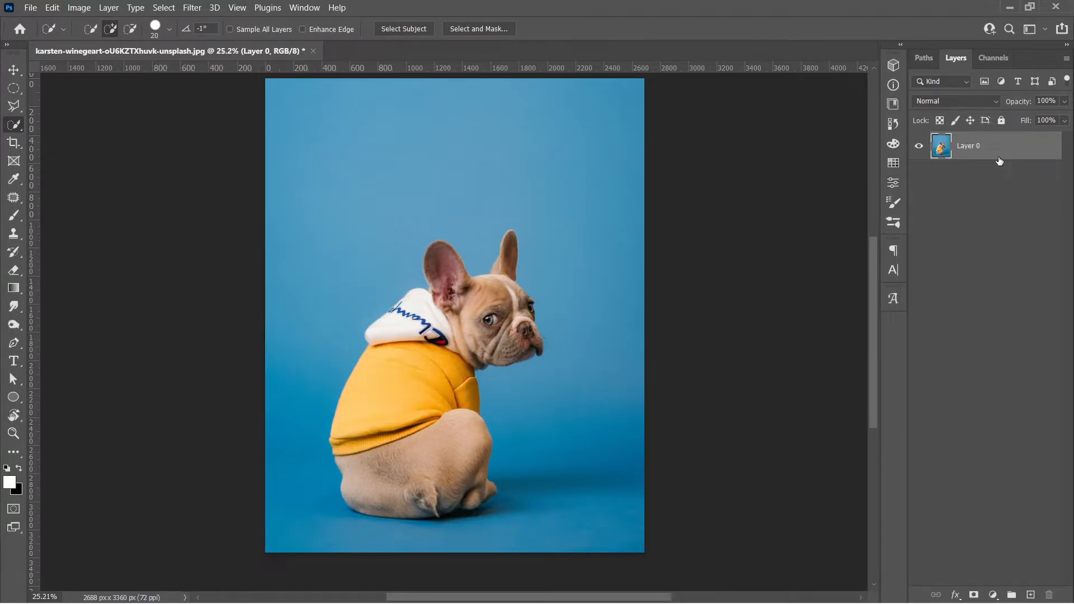
# Quick-select the yellow sweatshirt, add a Hue/Saturation adjustment layer masked by that selection, and lower its Hue slightly.
pyautogui.click(372, 434)
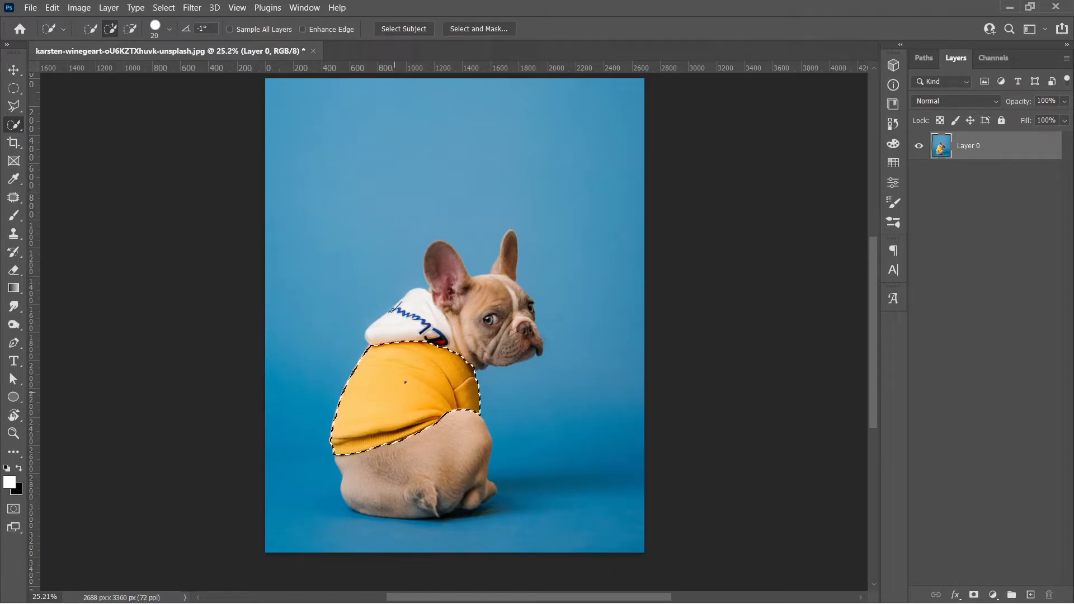
pyautogui.click(993, 596)
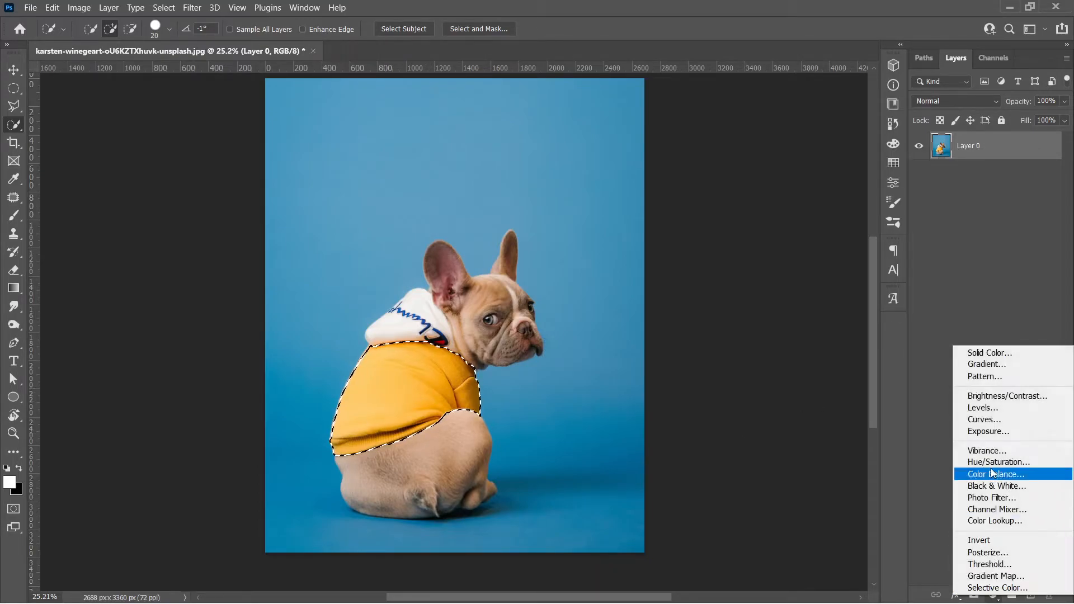
pyautogui.click(987, 463)
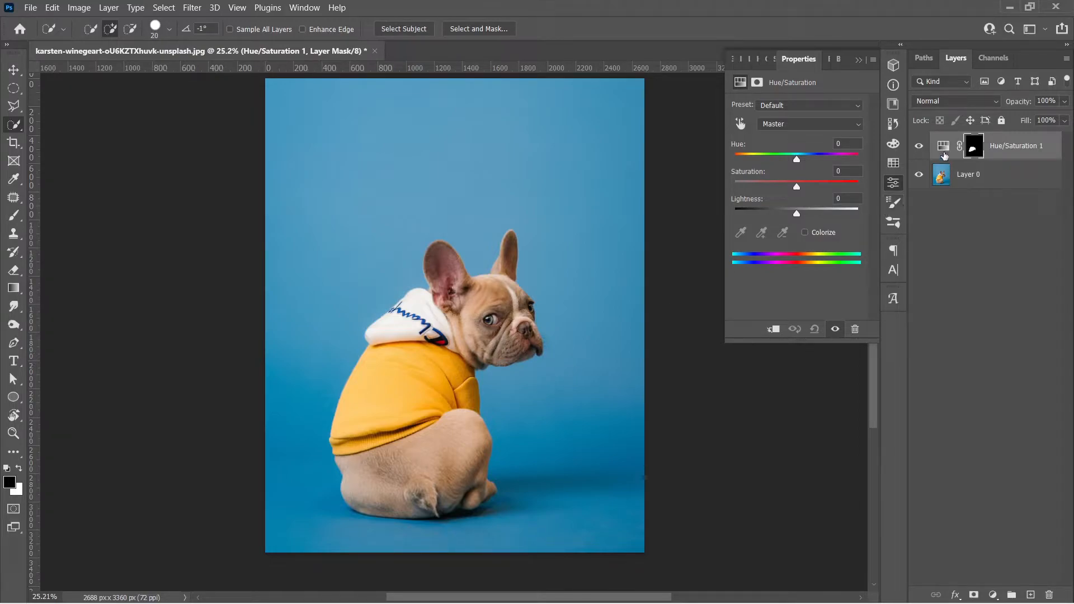
pyautogui.moveTo(798, 162)
pyautogui.mouseDown()
pyautogui.moveTo(827, 162)
pyautogui.moveTo(746, 163)
pyautogui.moveTo(811, 162)
pyautogui.moveTo(790, 166)
pyautogui.mouseUp()
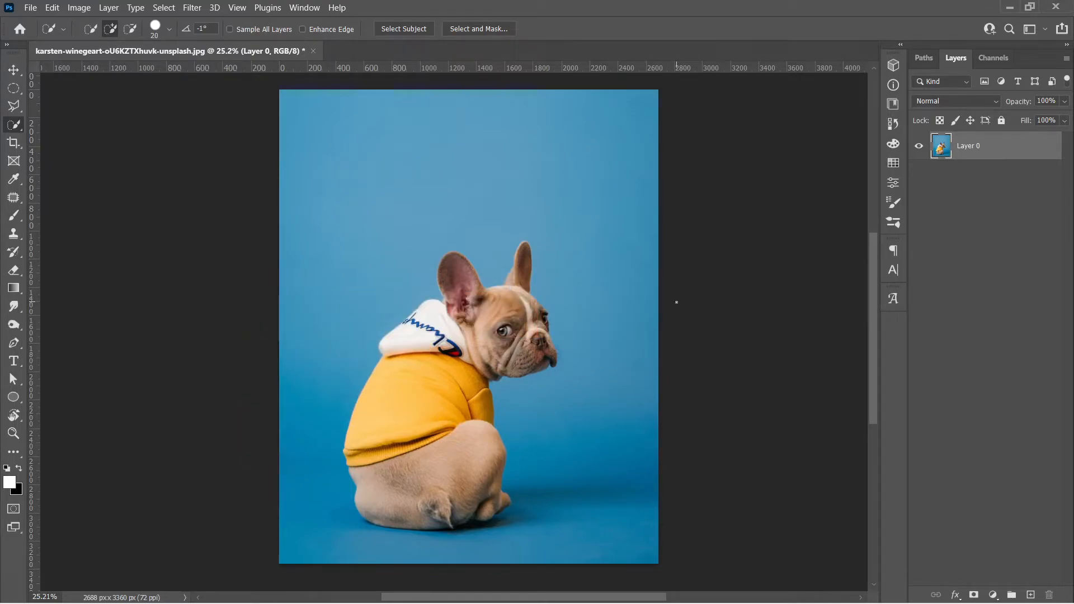
# Convert Layer 0 with the dog photo to a Smart Object.
pyautogui.press('v')
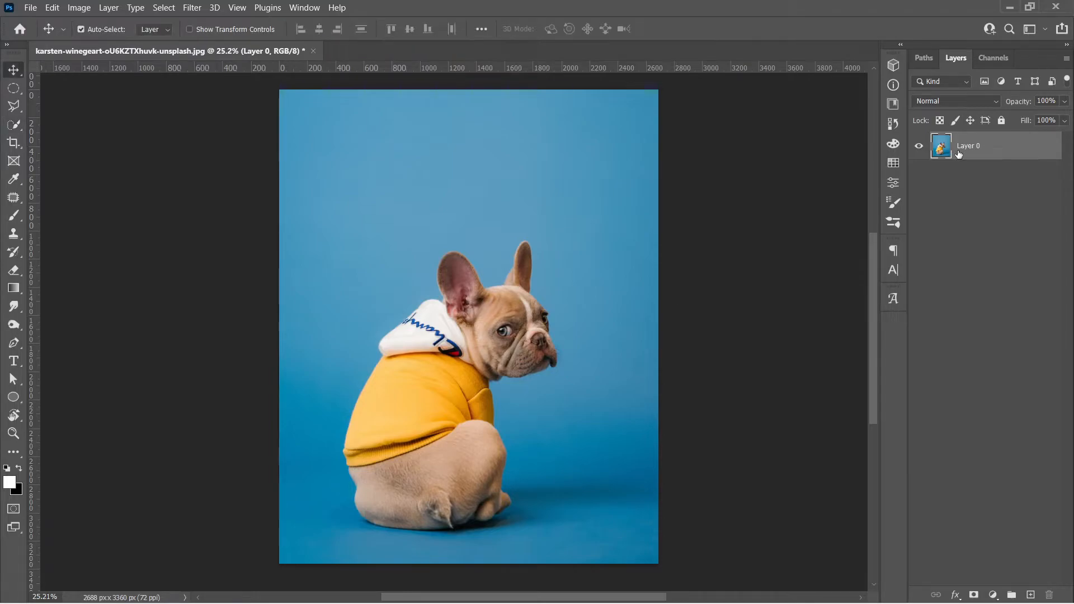
pyautogui.rightClick(1001, 154)
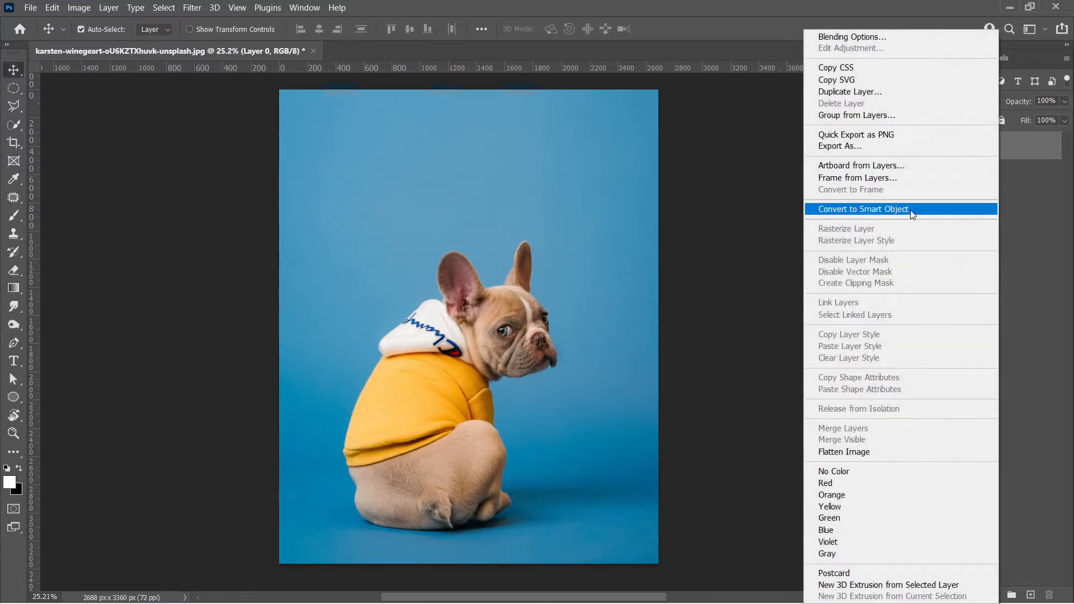
pyautogui.click(909, 218)
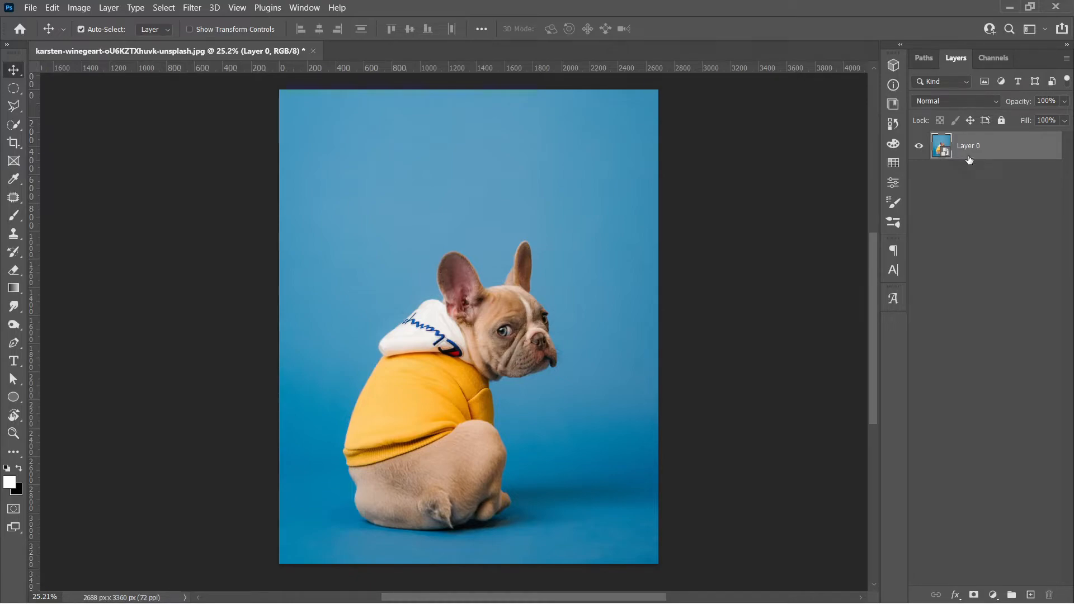
# Apply a Gaussian Blur smart filter with a radius of 13.9 pixels to Layer 0.
pyautogui.click(193, 8)
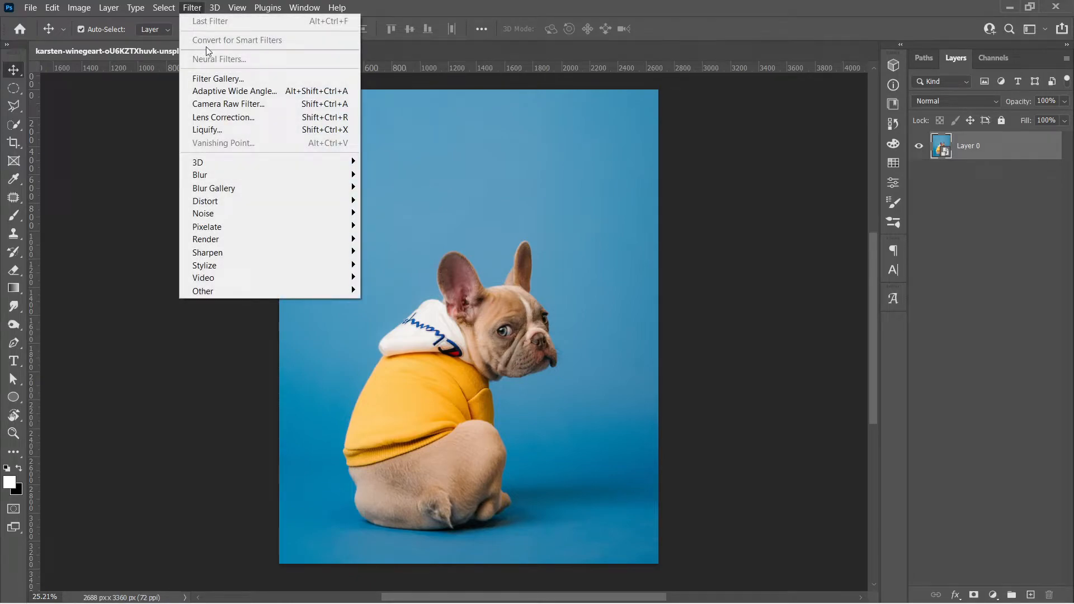
pyautogui.moveTo(280, 175)
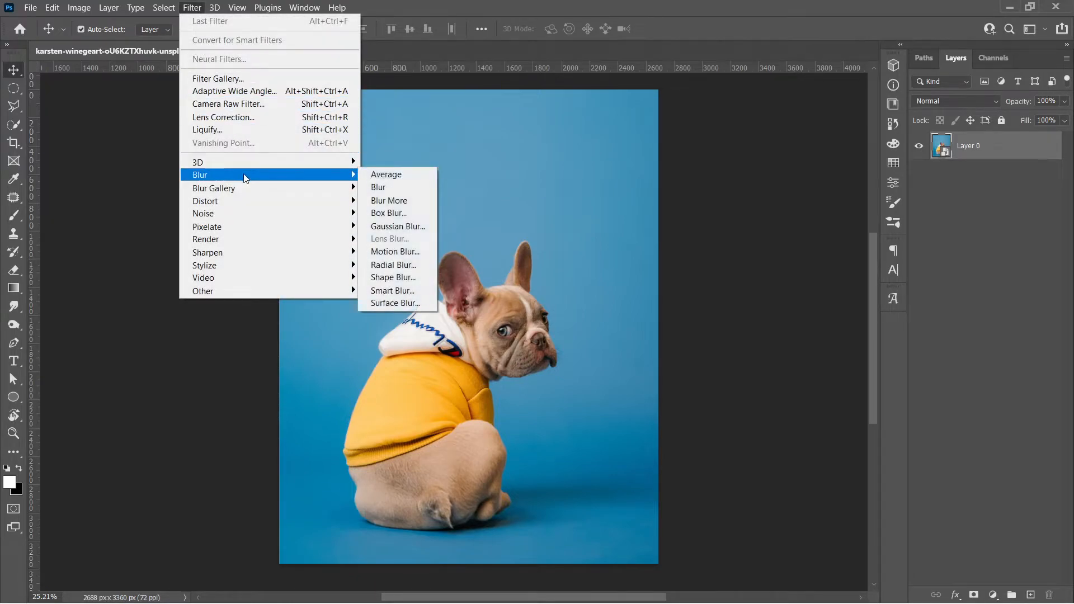
pyautogui.click(393, 227)
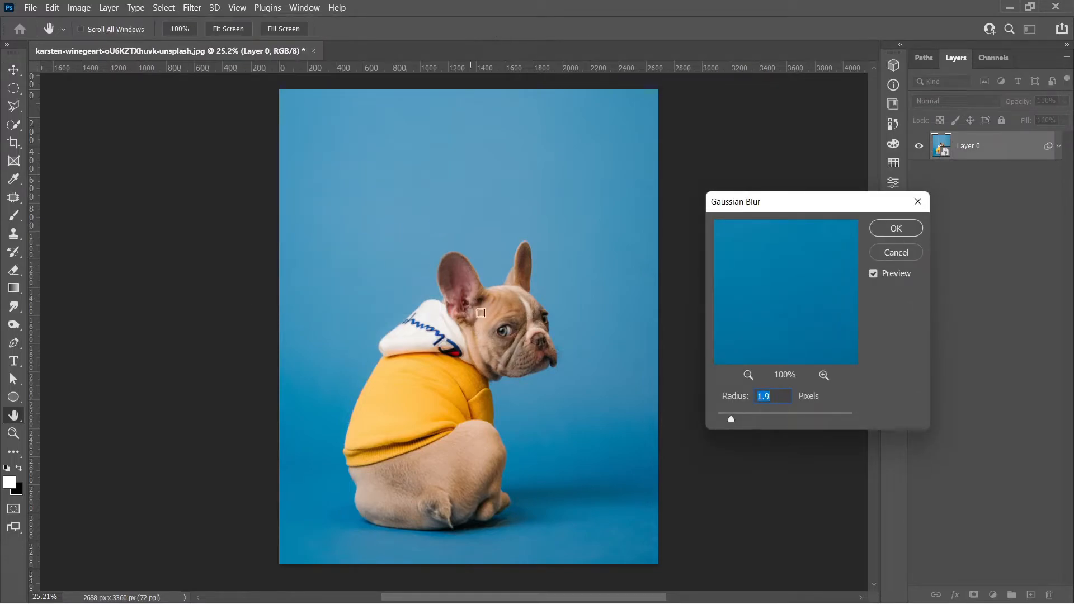
pyautogui.moveTo(731, 418); pyautogui.dragTo(774, 420)
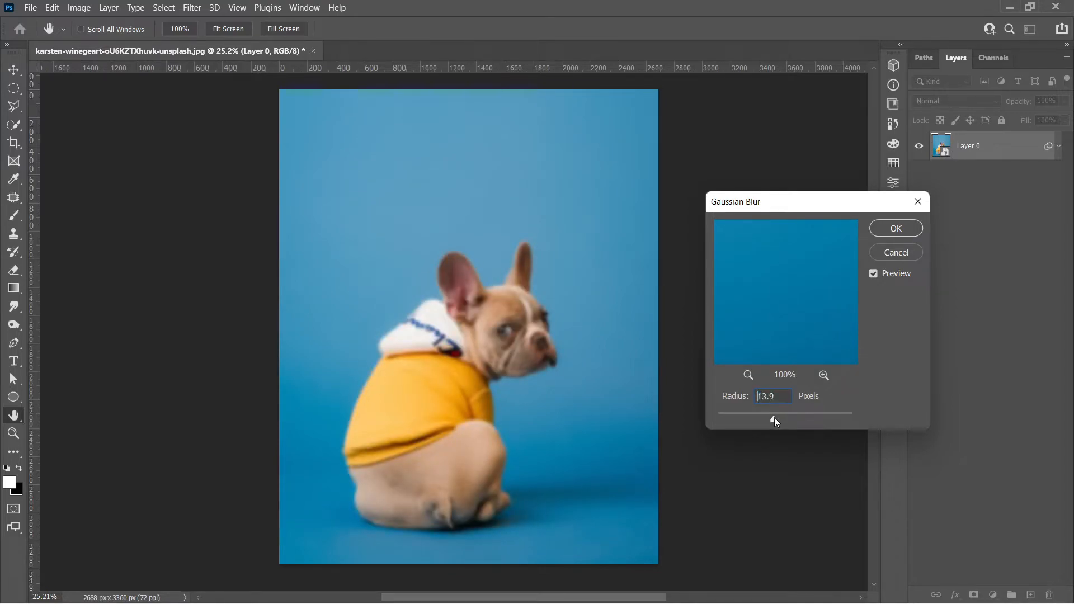
pyautogui.click(896, 229)
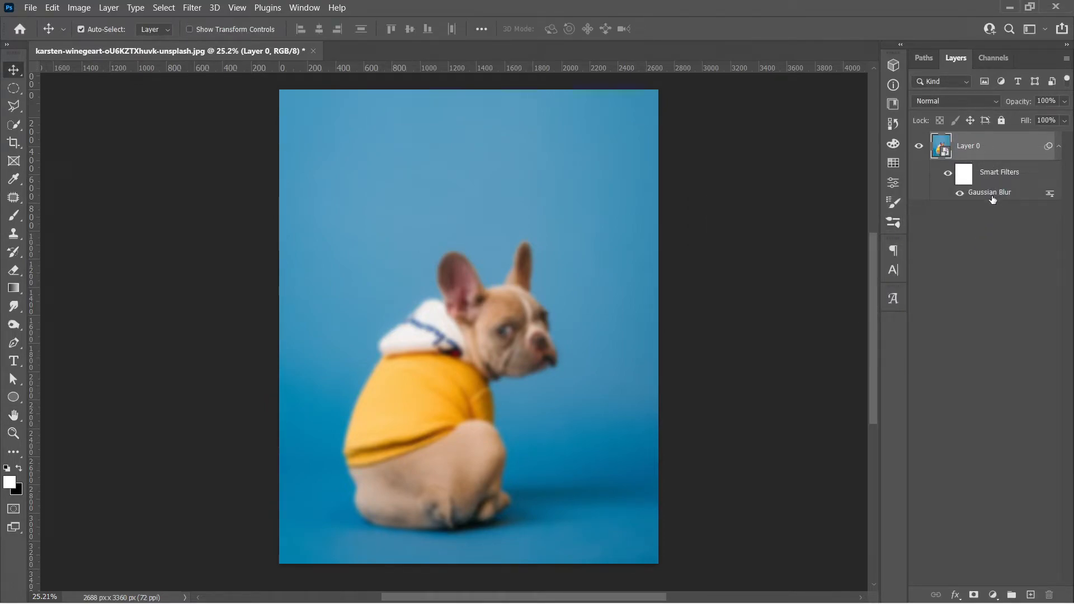
# Paint the dog's head black on the Smart Filters mask with a 500 px brush to hide the blur there.
pyautogui.click(965, 179)
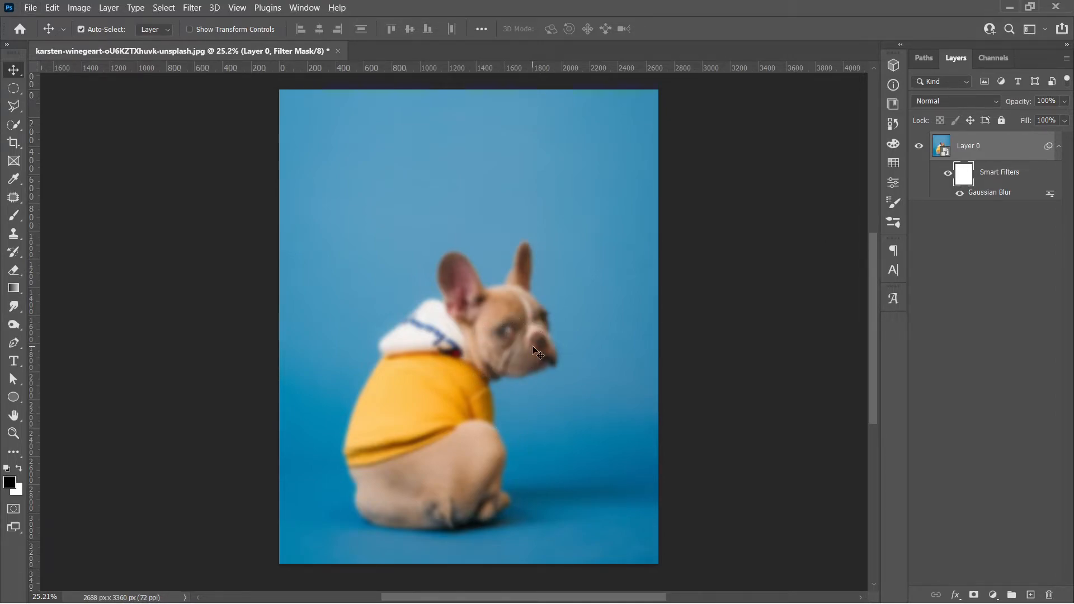
pyautogui.scroll(3, 533, 345)
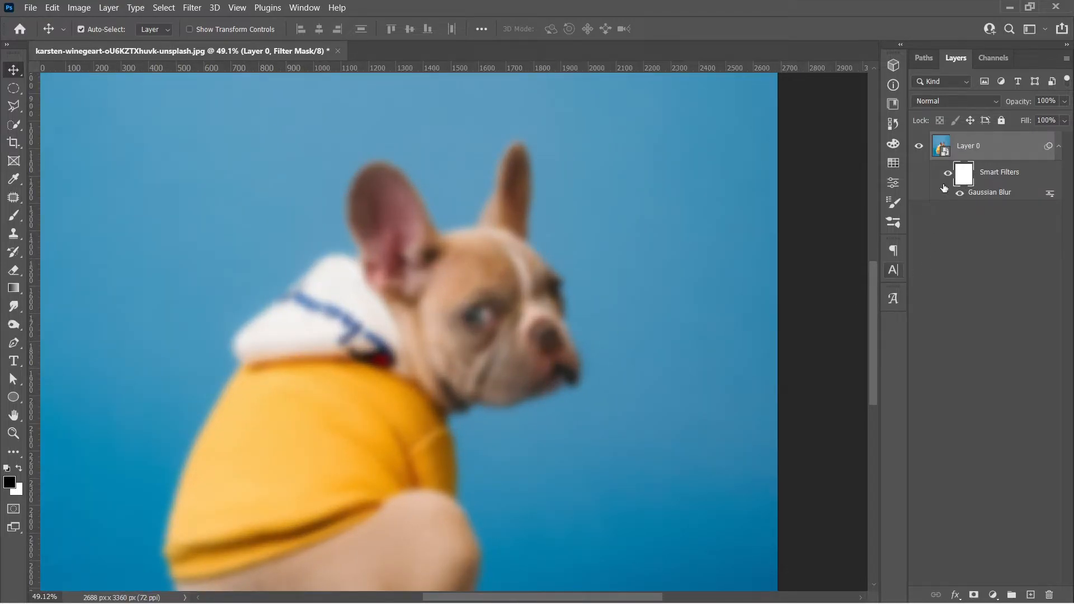
pyautogui.click(14, 215)
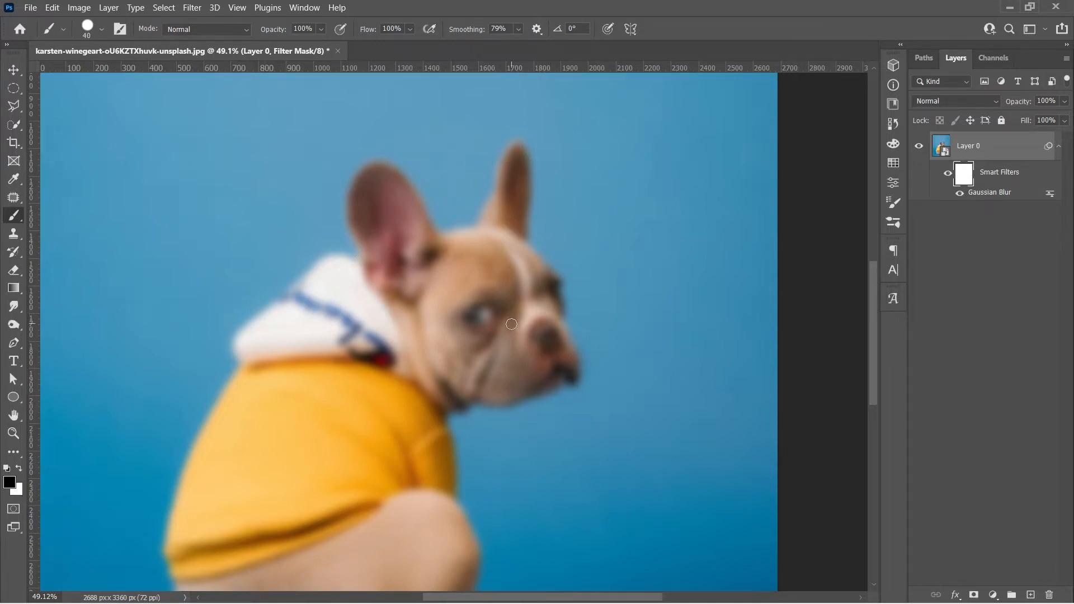
pyautogui.scroll(1, 527, 213)
pyautogui.press('alt')
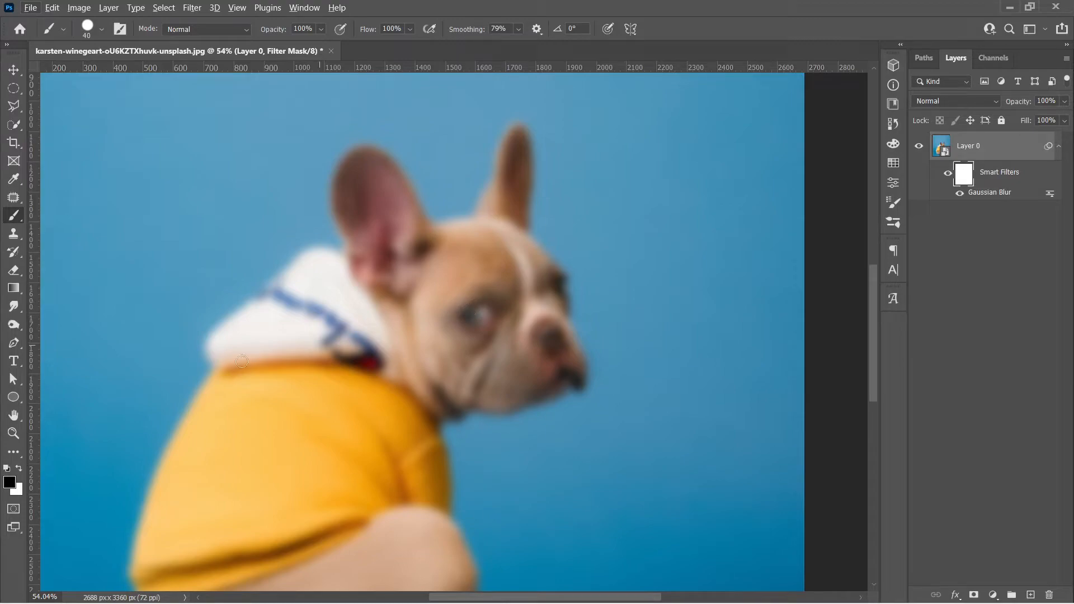
pyautogui.press(']')
pyautogui.press(']')
pyautogui.press(']')
pyautogui.press(']')
pyautogui.press(']')
pyautogui.press(']')
pyautogui.press(']')
pyautogui.press(']')
pyautogui.press(']')
pyautogui.press(']')
pyautogui.press(']')
pyautogui.press(']')
pyautogui.press(']')
pyautogui.press(']')
pyautogui.press(']')
pyautogui.press(']')
pyautogui.press(']')
pyautogui.press(']')
pyautogui.press(']')
pyautogui.moveTo(470, 304)
pyautogui.mouseDown()
pyautogui.moveTo(510, 314)
pyautogui.moveTo(506, 353)
pyautogui.moveTo(424, 258)
pyautogui.moveTo(518, 163)
pyautogui.moveTo(543, 356)
pyautogui.moveTo(475, 305)
pyautogui.mouseUp()
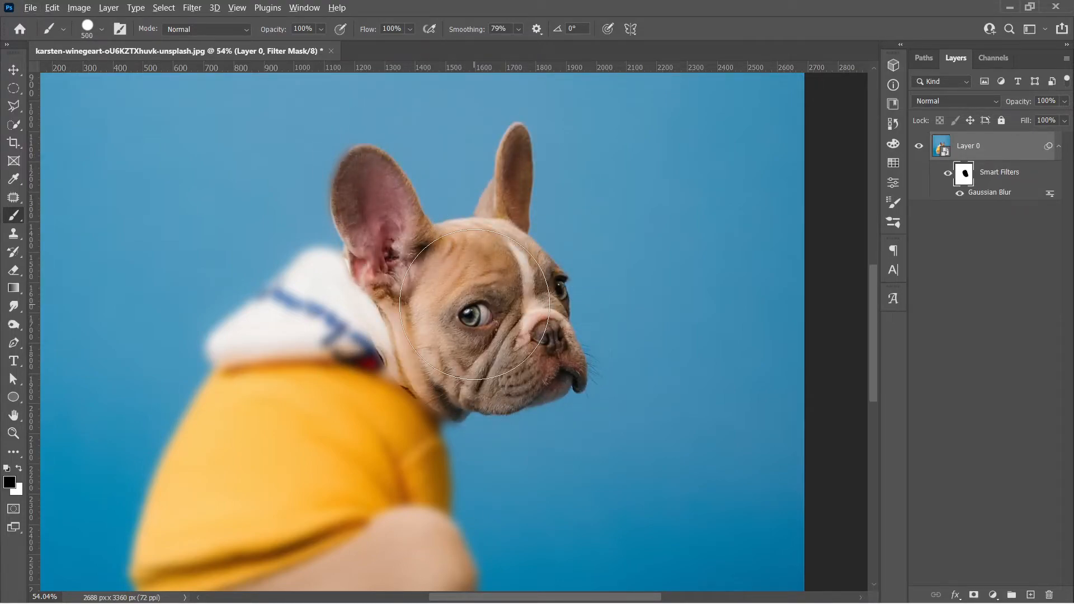
# Set the Gaussian Blur smart filter's radius to 4.0 pixels.
pyautogui.scroll(-10, 475, 305)
pyautogui.scroll(3, 474, 292)
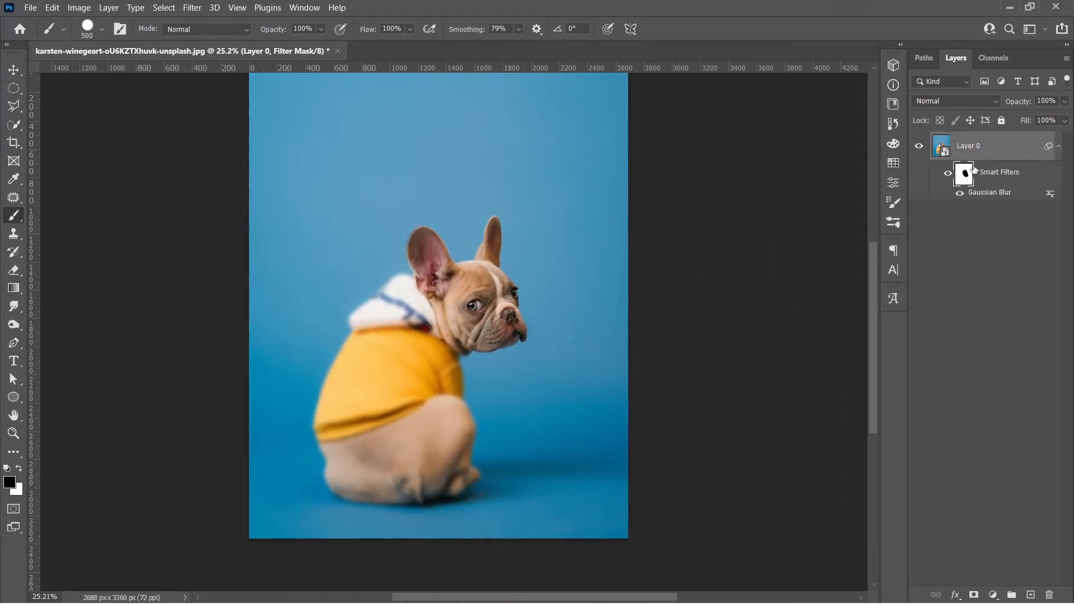
pyautogui.doubleClick(988, 193)
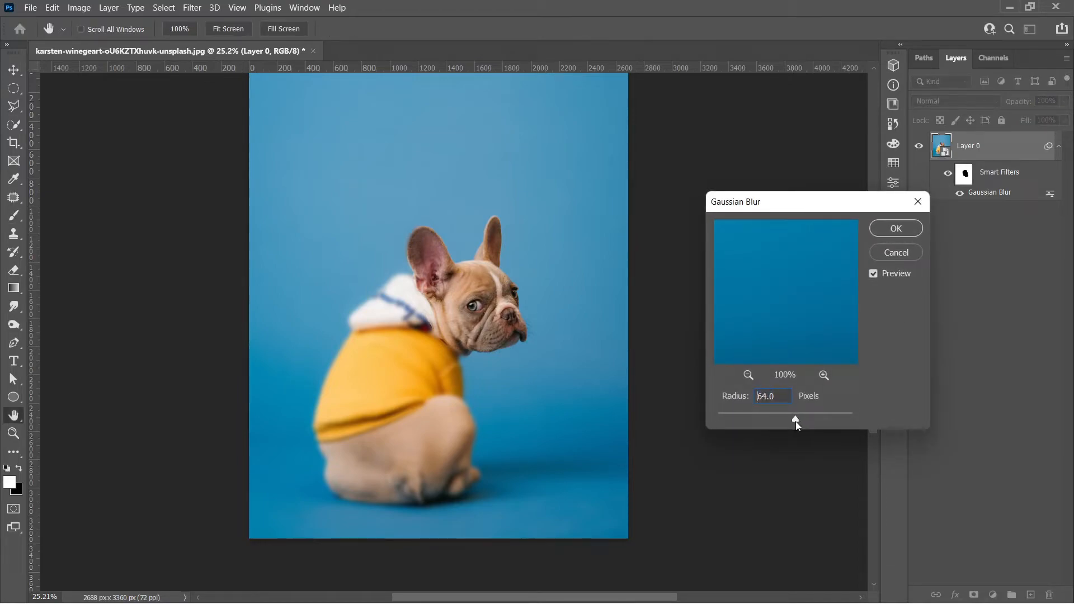
pyautogui.moveTo(764, 422); pyautogui.dragTo(774, 419)
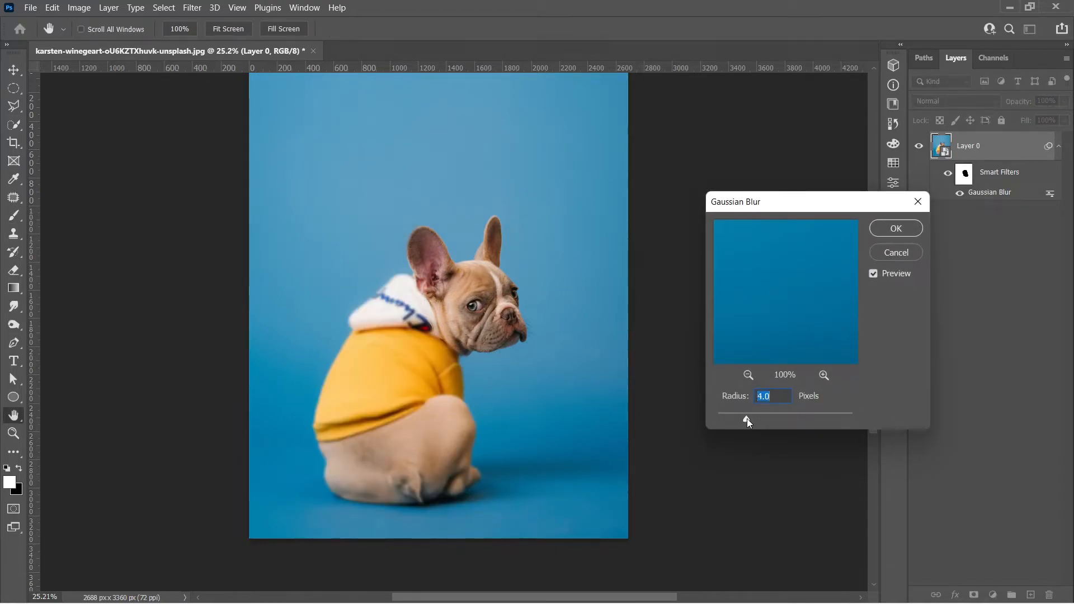
pyautogui.click(896, 229)
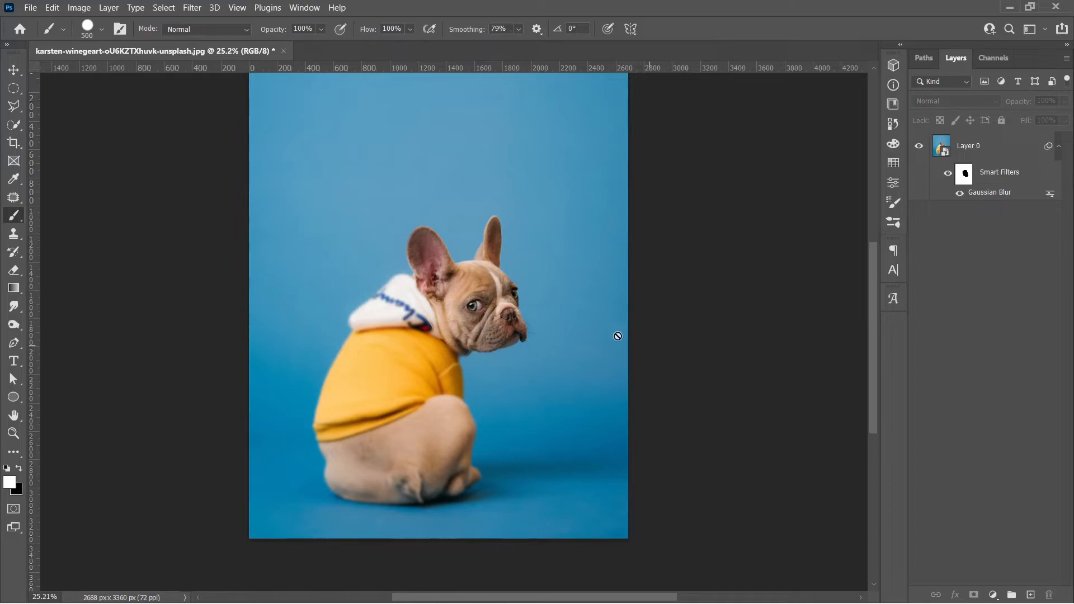
pyautogui.press('v')
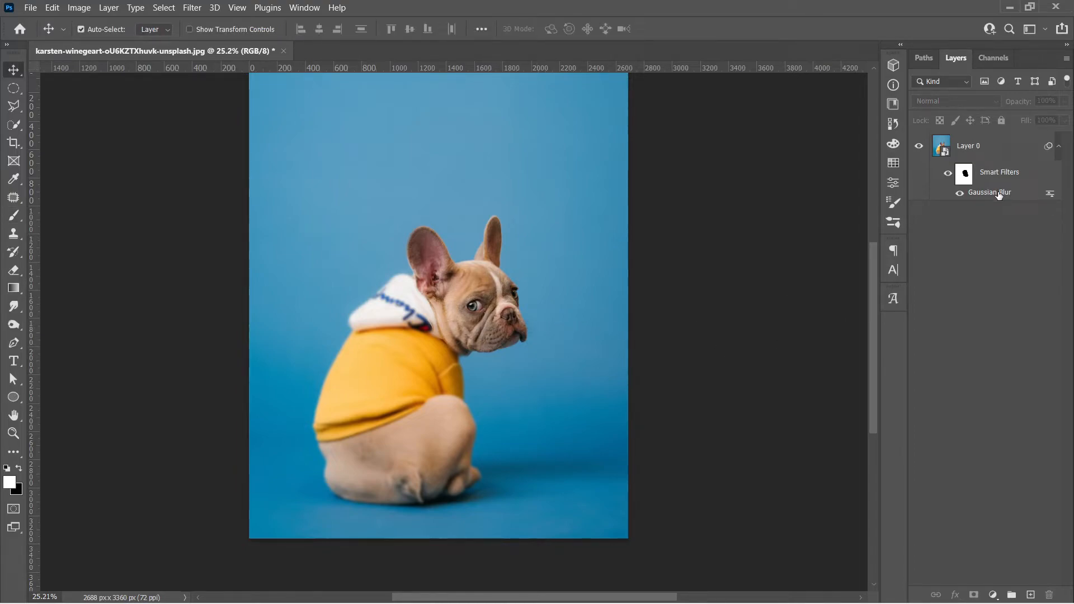
# Try shifting the colours of the Layer 0 Smart Object with a Hue/Saturation image adjustment.
pyautogui.click(965, 174)
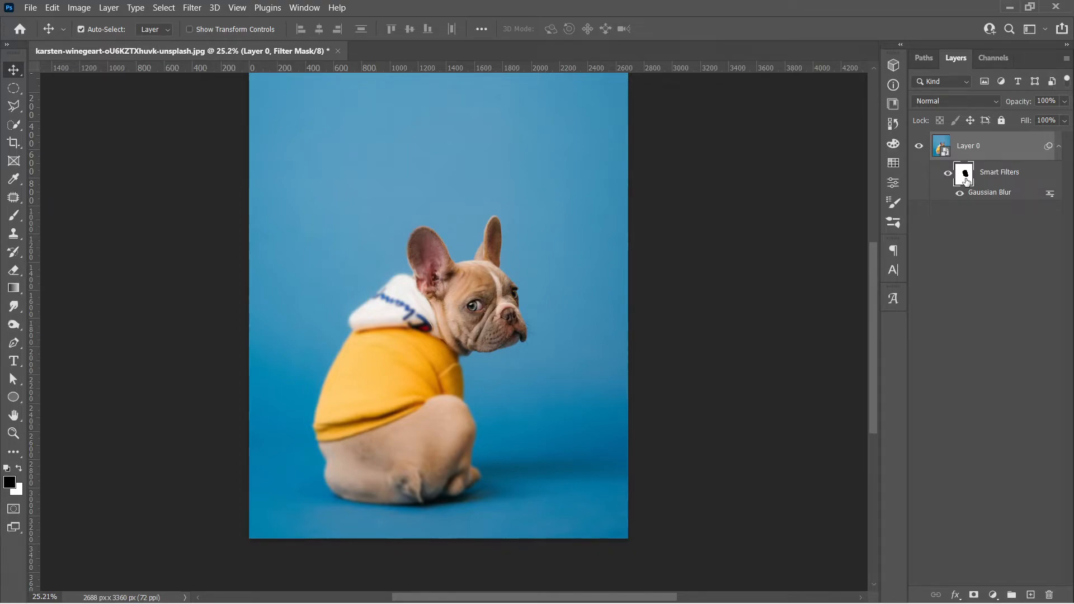
pyautogui.click(79, 8)
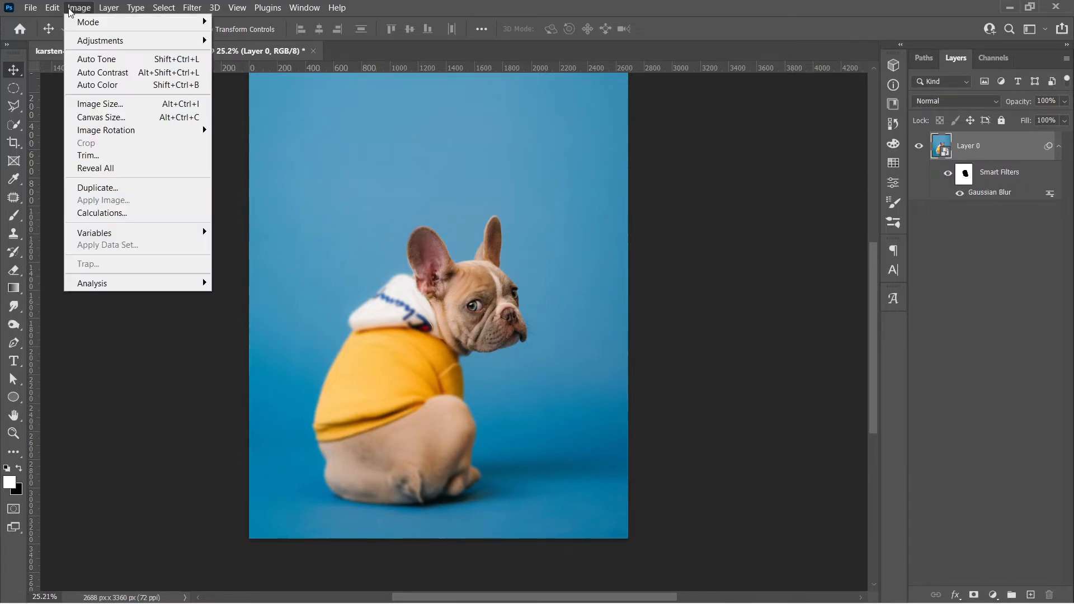
pyautogui.moveTo(201, 41)
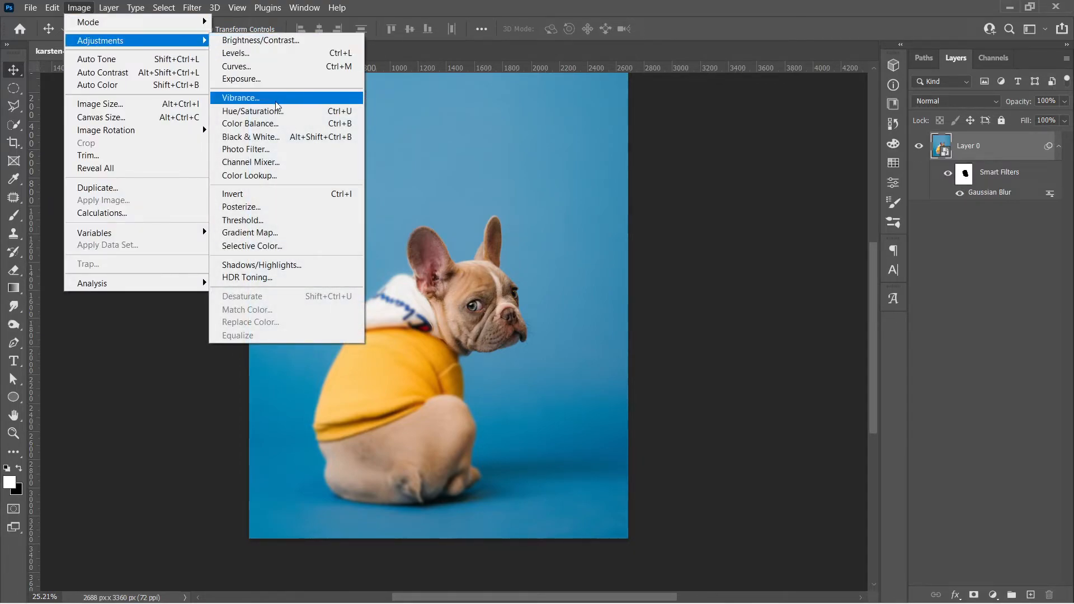
pyautogui.click(252, 110)
pyautogui.moveTo(518, 111); pyautogui.dragTo(699, 96)
pyautogui.moveTo(680, 186)
pyautogui.mouseDown()
pyautogui.moveTo(637, 186)
pyautogui.moveTo(722, 186)
pyautogui.moveTo(666, 187)
pyautogui.moveTo(683, 186)
pyautogui.mouseUp()
pyautogui.click(823, 142)
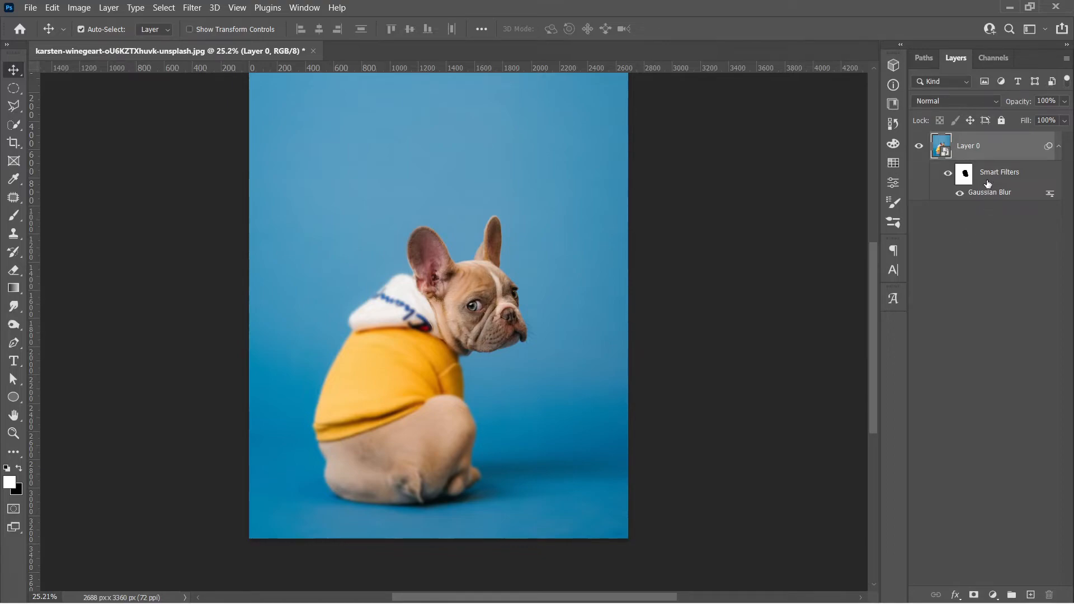
# Remove the Gaussian Blur smart filter and its filter mask from Layer 0.
pyautogui.scroll(-2, 431, 330)
pyautogui.scroll(1, 442, 328)
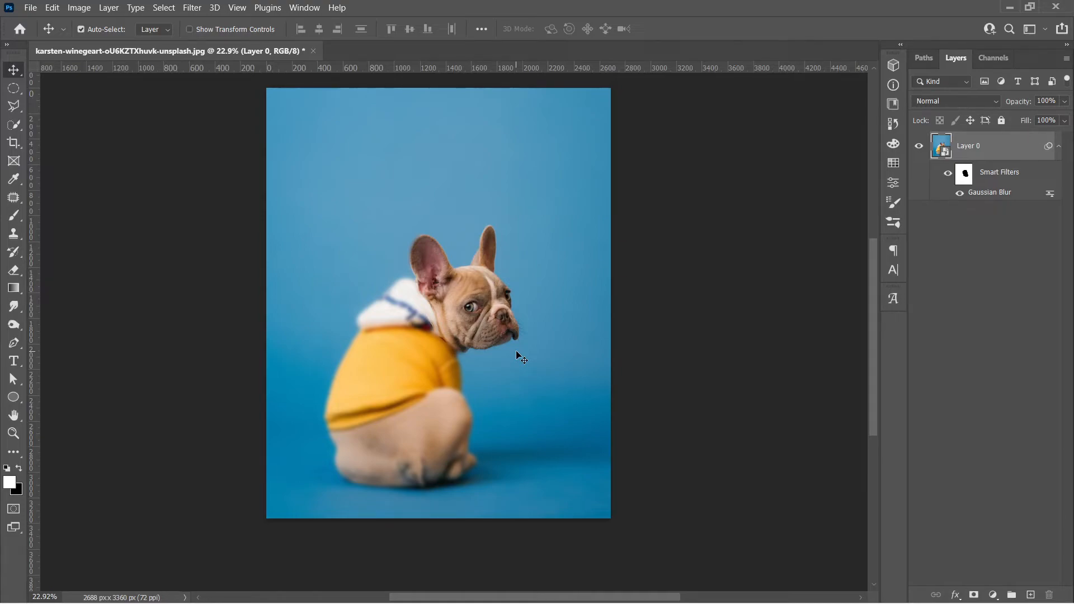
pyautogui.rightClick(992, 179)
pyautogui.click(998, 202)
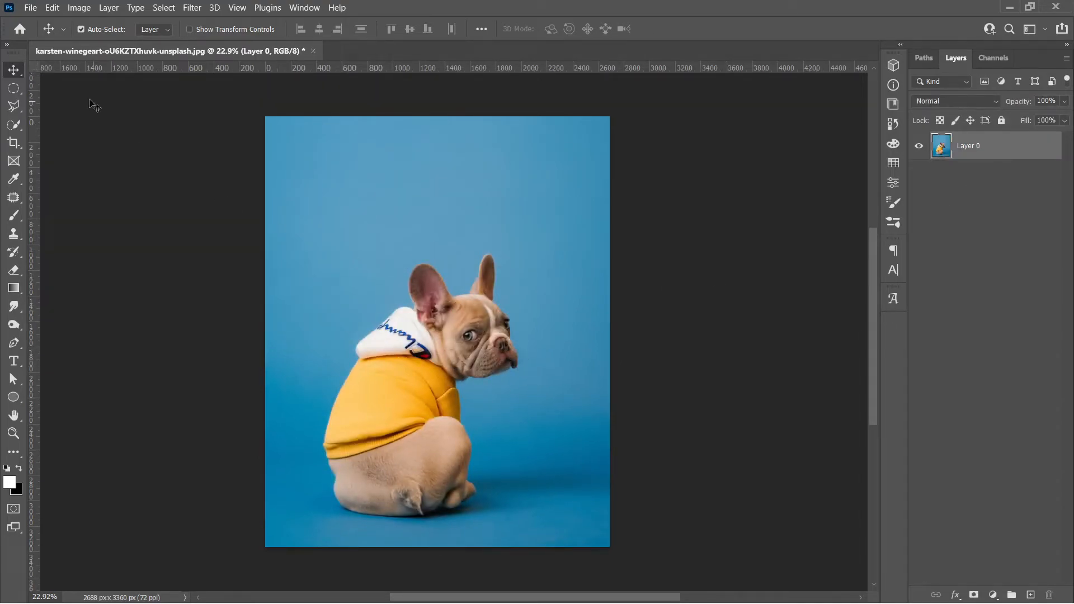
# Select a circle about 2100 px wide around the dog's head and upper body and make it Layer 0's layer mask.
pyautogui.press('m')
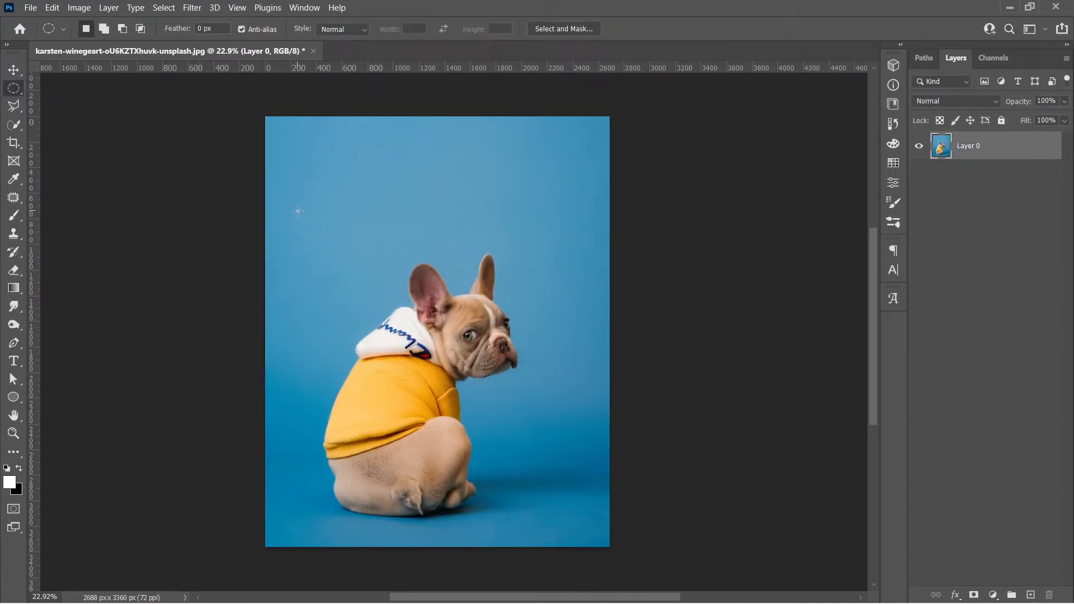
pyautogui.moveTo(325, 215); pyautogui.dragTo(612, 476)
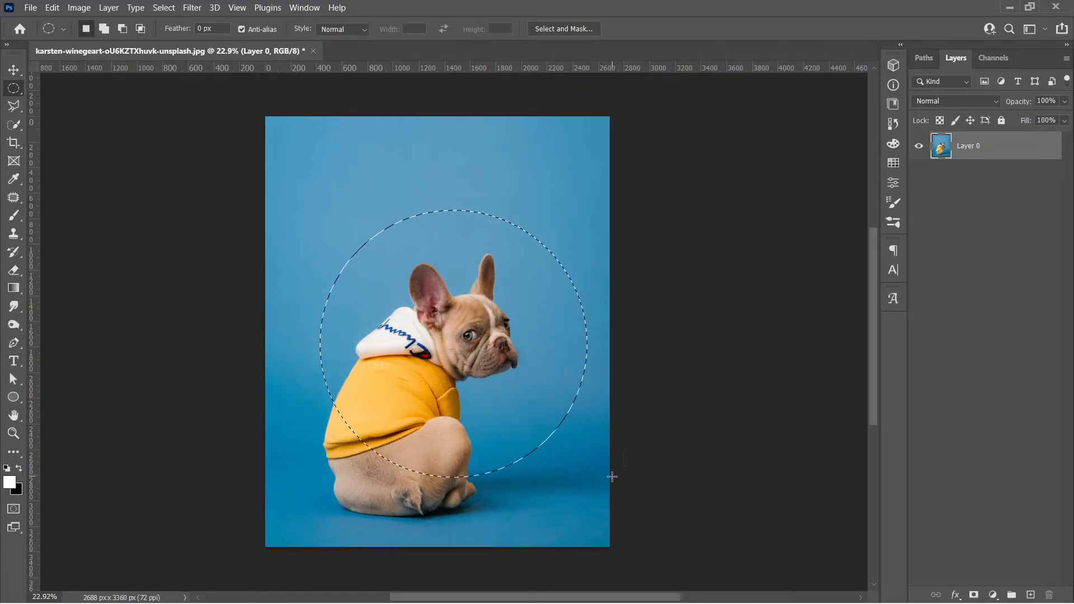
pyautogui.click(977, 594)
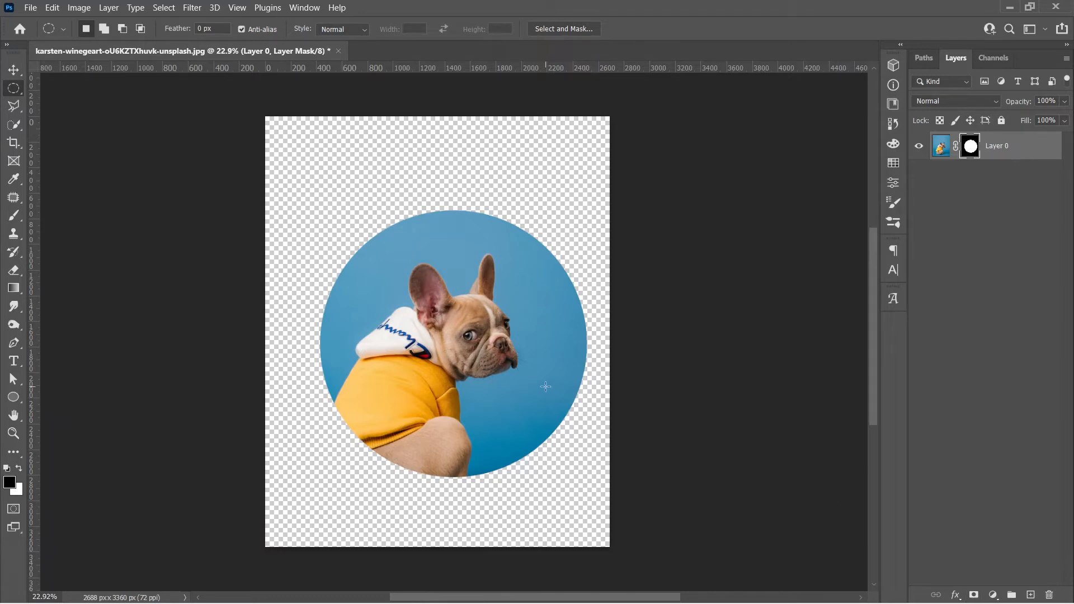
pyautogui.press('v')
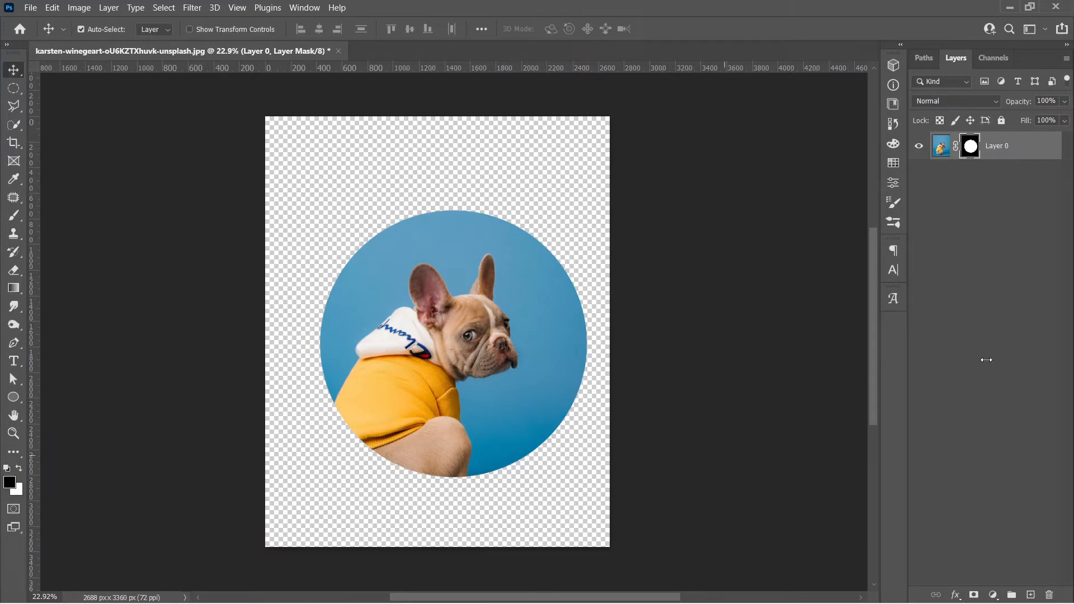
pyautogui.moveTo(518, 357); pyautogui.dragTo(542, 348)
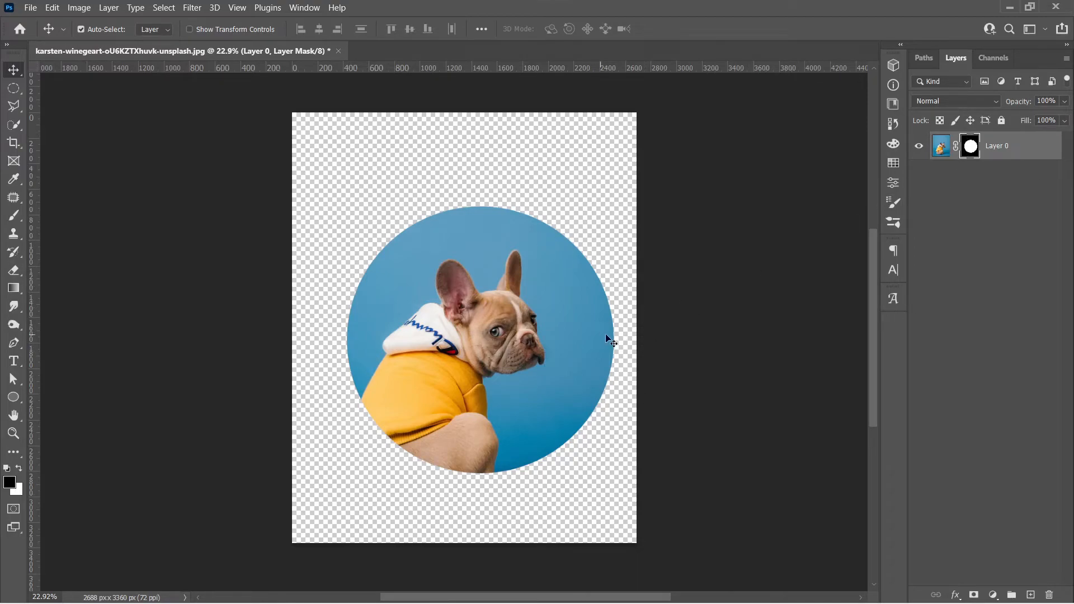
# Unlink Layer 0's mask from its image and move only the photo about 140 px right and 245 px up within the circle.
pyautogui.click(956, 148)
pyautogui.click(948, 150)
pyautogui.click(974, 150)
pyautogui.click(942, 149)
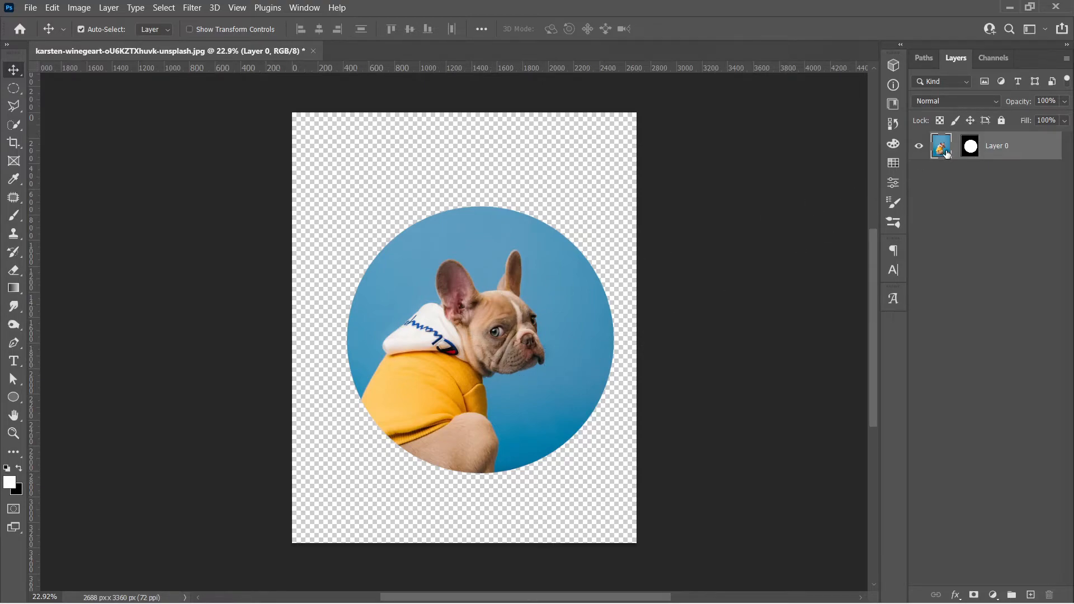
pyautogui.moveTo(470, 400); pyautogui.dragTo(487, 368)
pyautogui.press('ctrl')
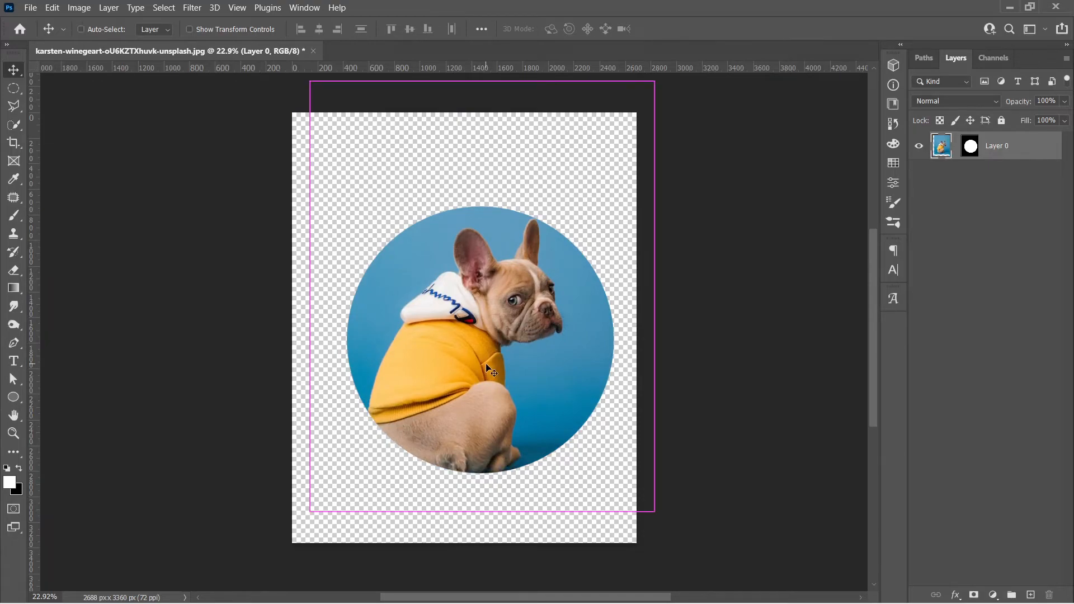
# Try scaling the photo down inside the circular mask, and undo both the scaling and the photo's move.
pyautogui.hotkey('ctrl', 't')
pyautogui.moveTo(655, 297); pyautogui.dragTo(590, 282)
pyautogui.press('Return')
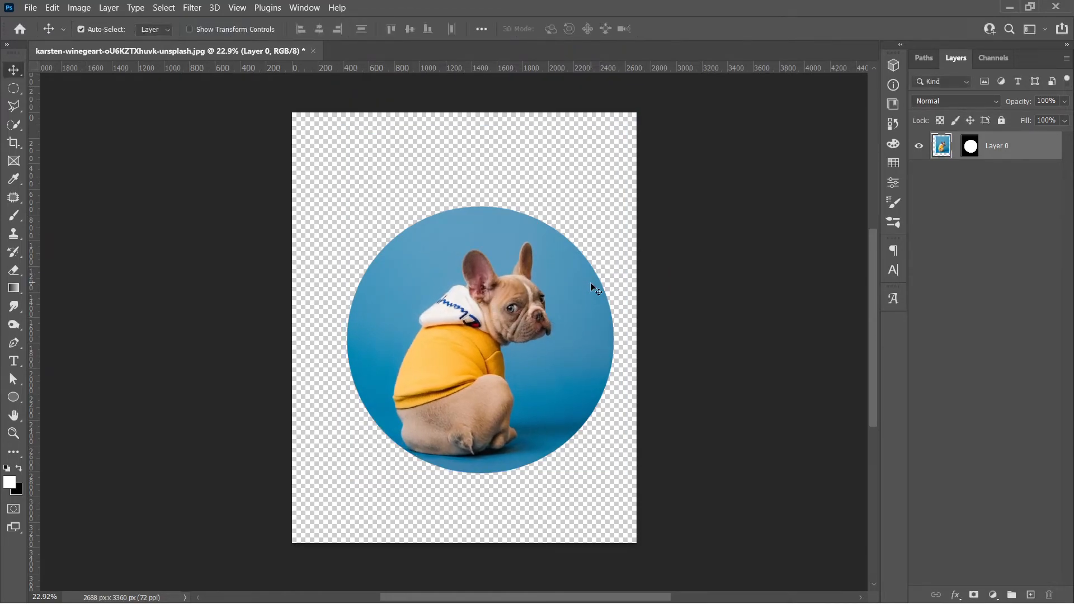
pyautogui.hotkey('ctrl', 'z')
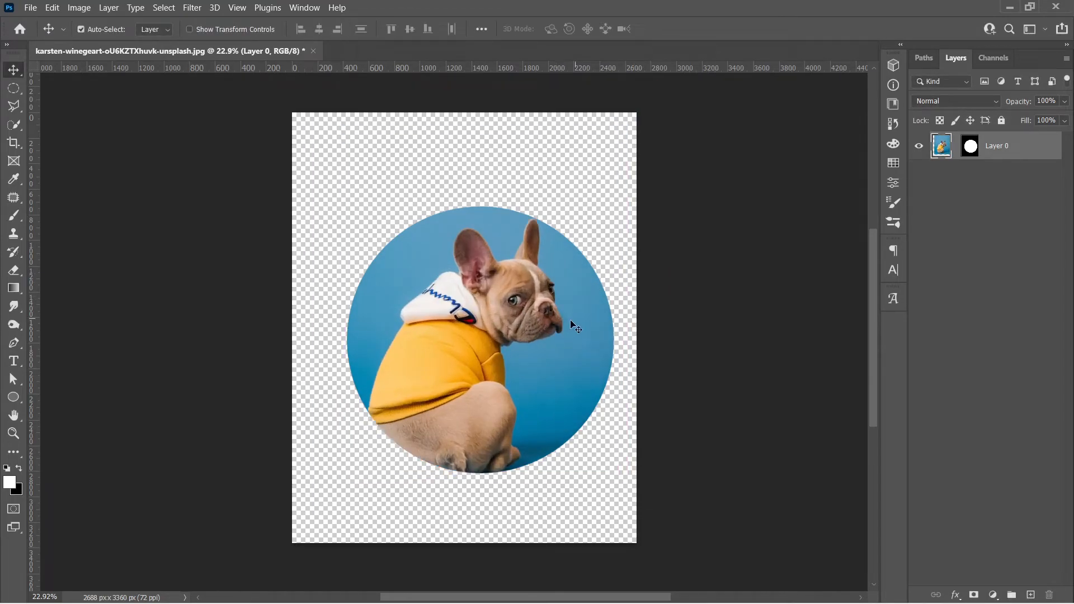
pyautogui.hotkey('ctrl', 'z')
# Move only Layer 0's circular mask down and slightly left, and enlarge it to about 2530 px wide around the whole dog.
pyautogui.click(969, 150)
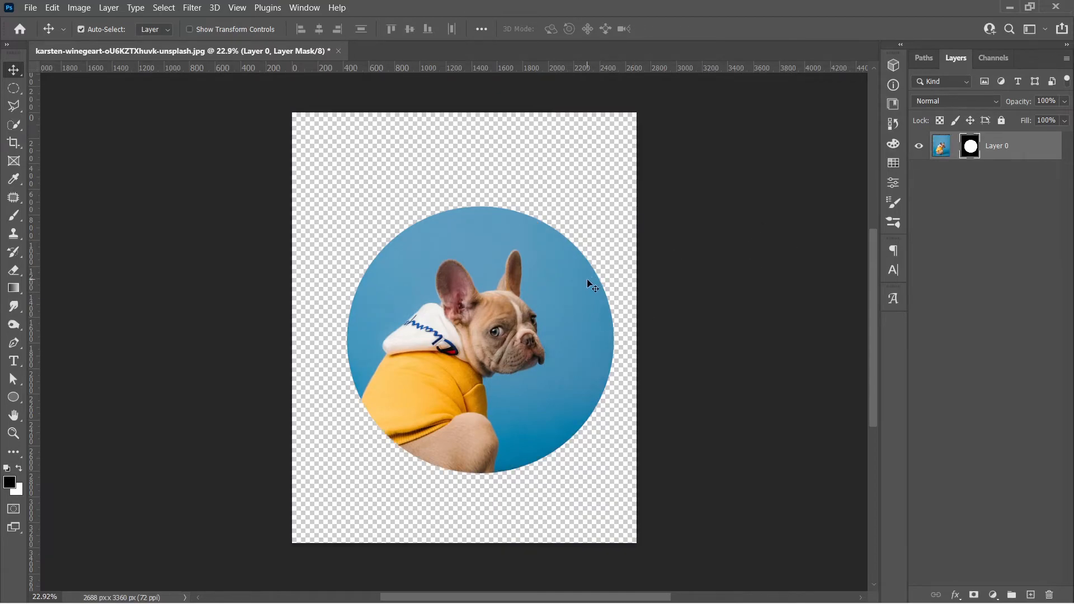
pyautogui.moveTo(576, 277); pyautogui.dragTo(564, 304)
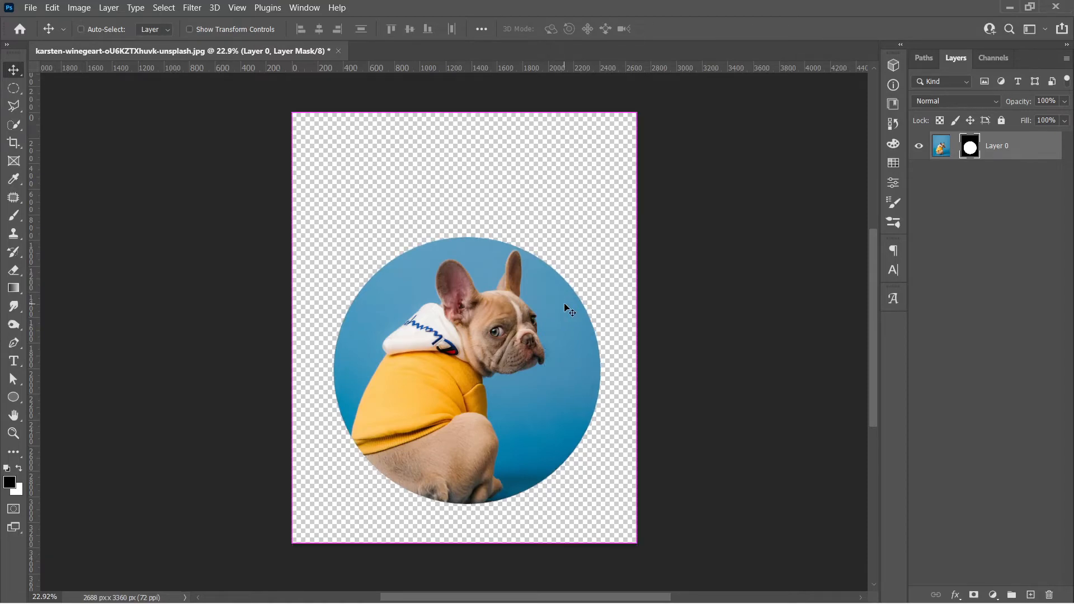
pyautogui.hotkey('ctrl', 't')
pyautogui.moveTo(601, 239); pyautogui.dragTo(587, 281)
pyautogui.press('Return')
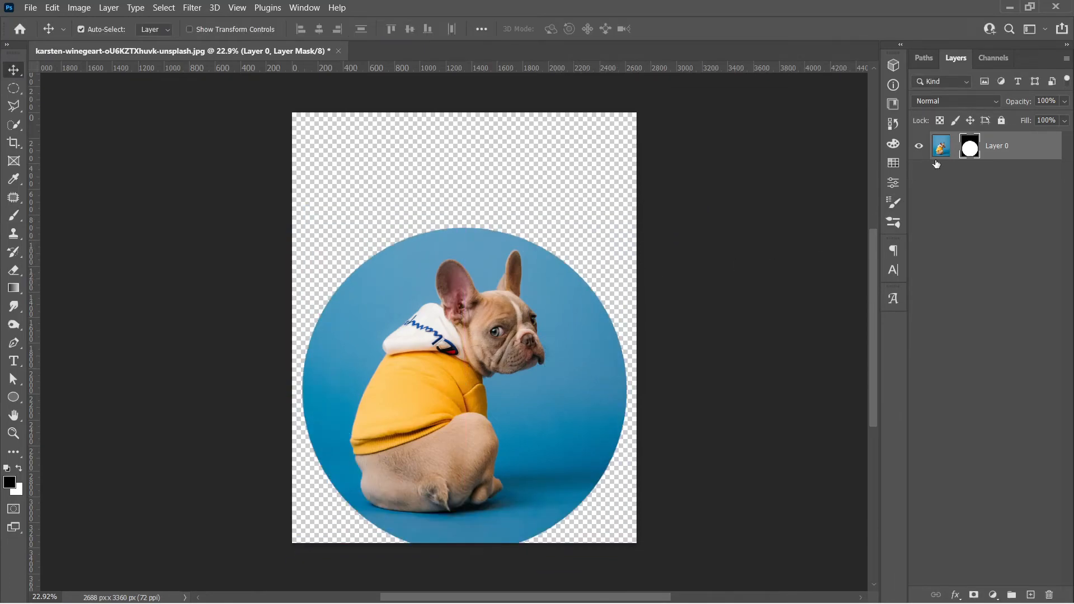
# Remove the circular mask from Layer 0 and realign the full photo with the canvas edges.
pyautogui.click(955, 149)
pyautogui.moveTo(513, 434); pyautogui.dragTo(508, 390)
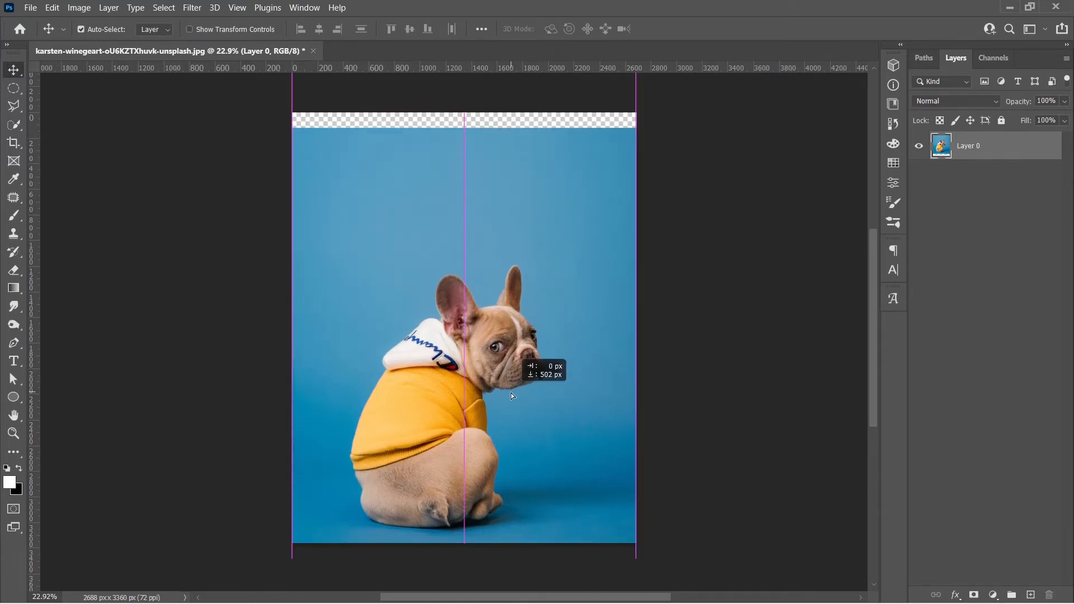
pyautogui.moveTo(511, 393); pyautogui.dragTo(514, 372)
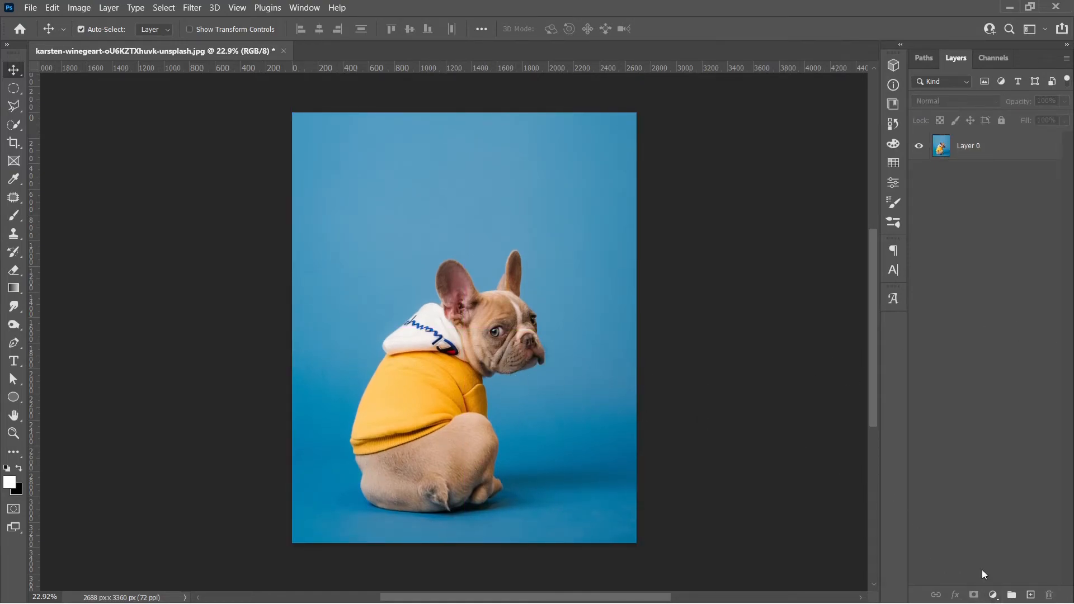
# Add a white layer mask to Layer 0 and select the dog's yellow sweater with the Quick Selection tool.
pyautogui.click(967, 153)
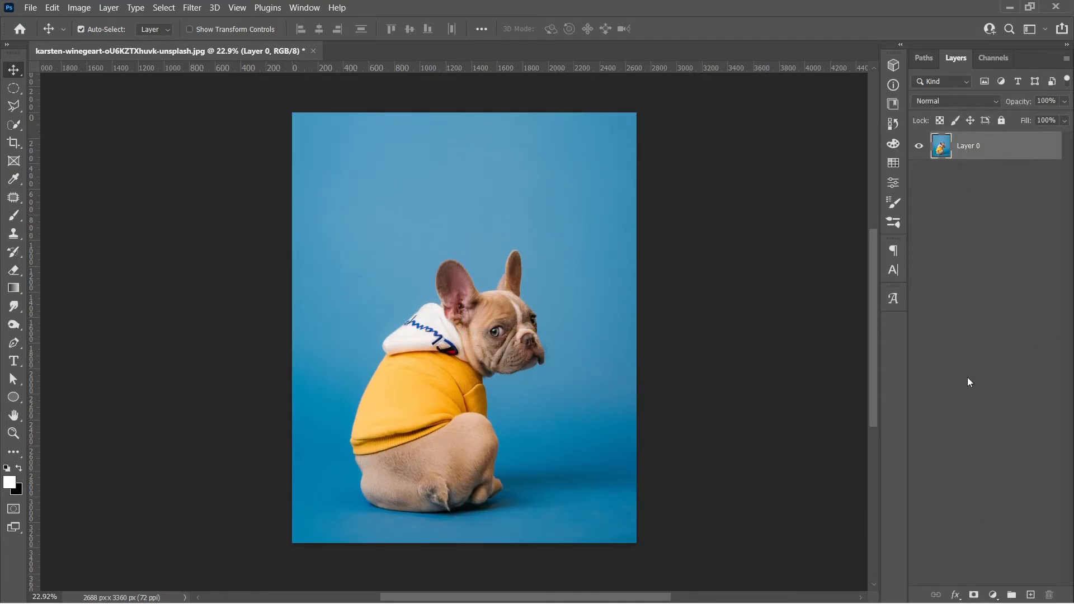
pyautogui.click(975, 595)
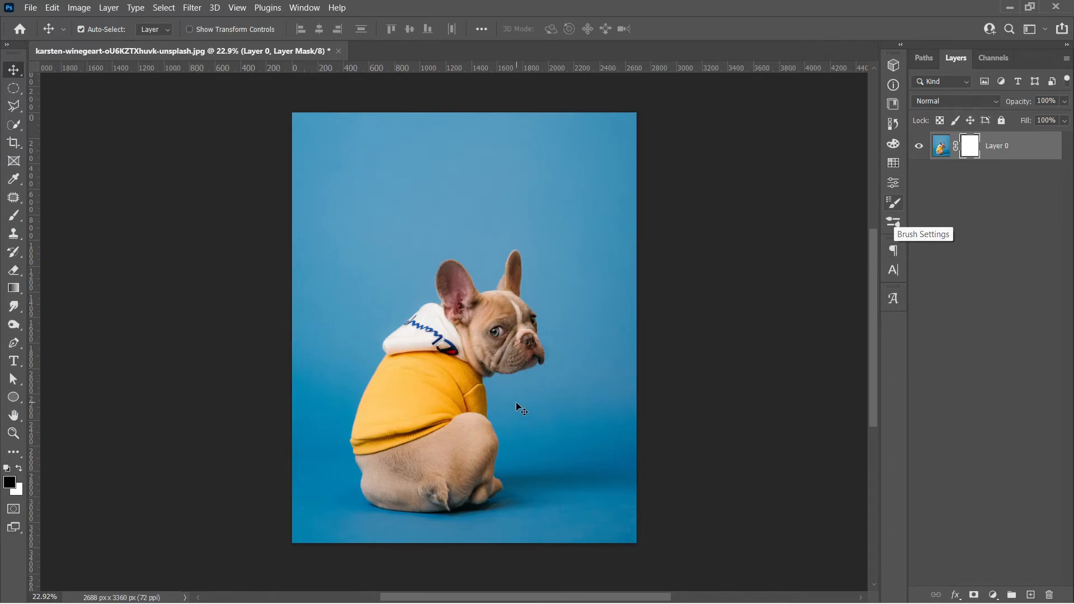
pyautogui.click(17, 124)
pyautogui.moveTo(364, 442); pyautogui.dragTo(396, 407)
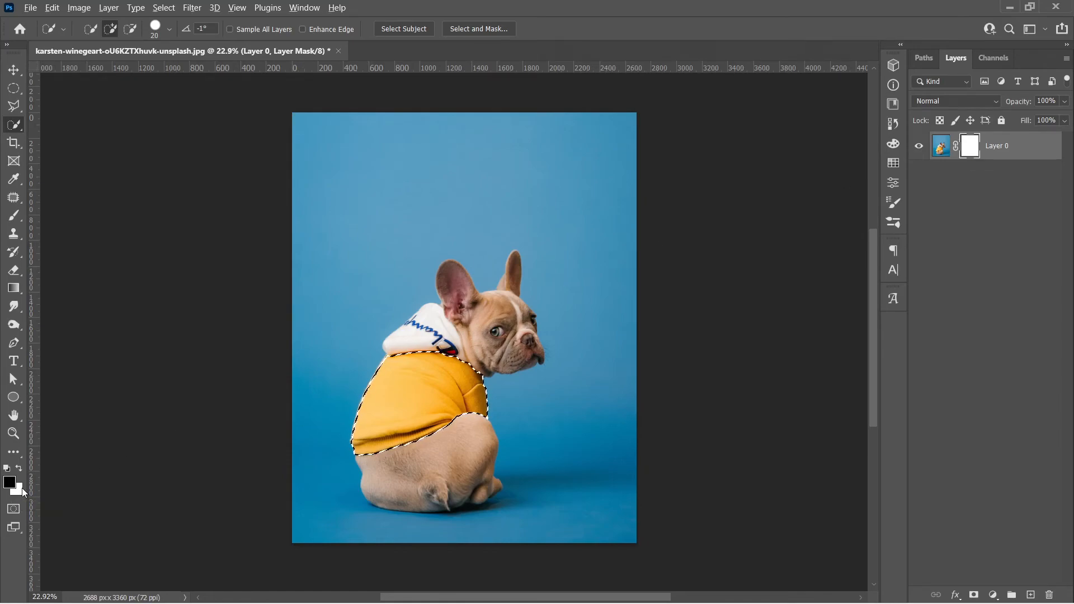
# Fill the sweater selection with black on Layer 0's mask, and invert the deselected mask to show only the sweater.
pyautogui.hotkey('alt', 'BackSpace')
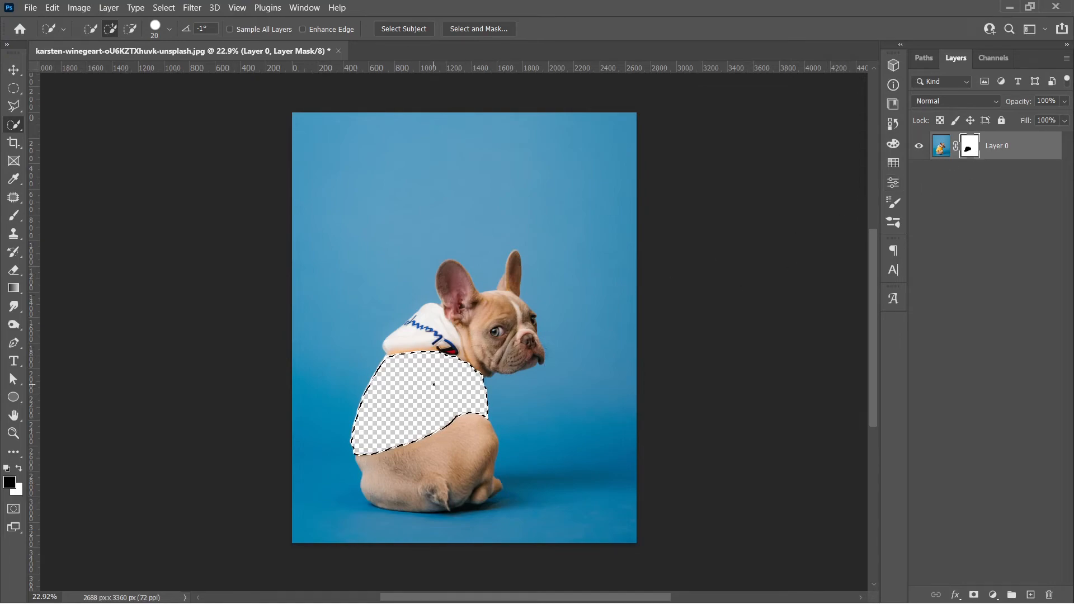
pyautogui.hotkey('ctrl', 'd')
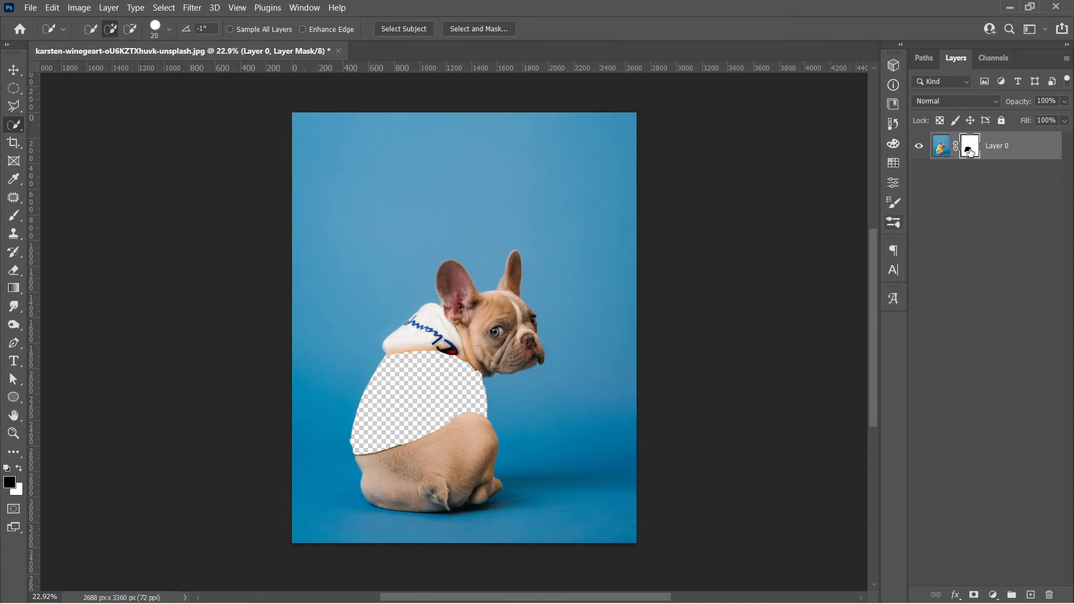
pyautogui.hotkey('ctrl', 'i')
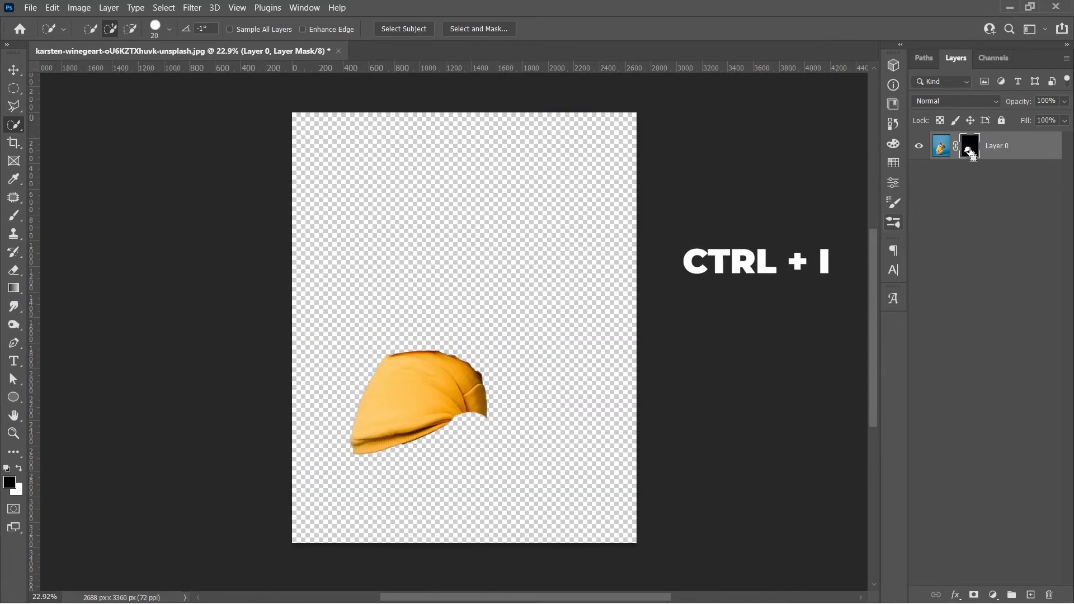